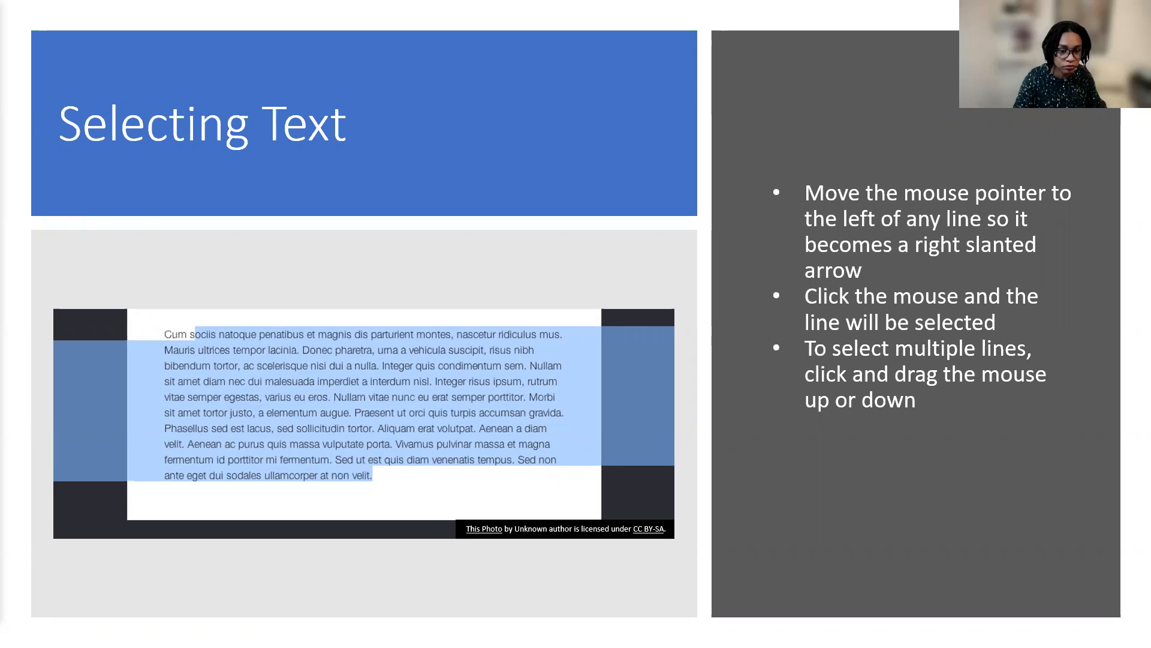
Step: Switch from the slides to Office in the browser and create a new blank Word document
{"action": "key", "text": "Right"}
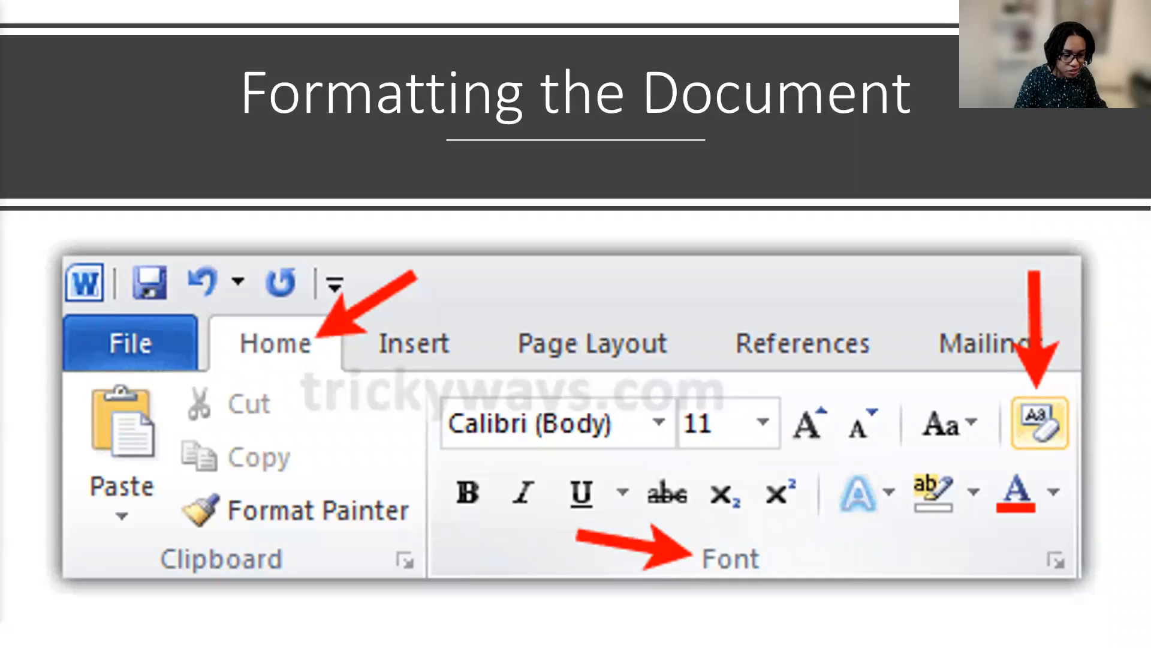
{"action": "key", "text": "alt+Tab"}
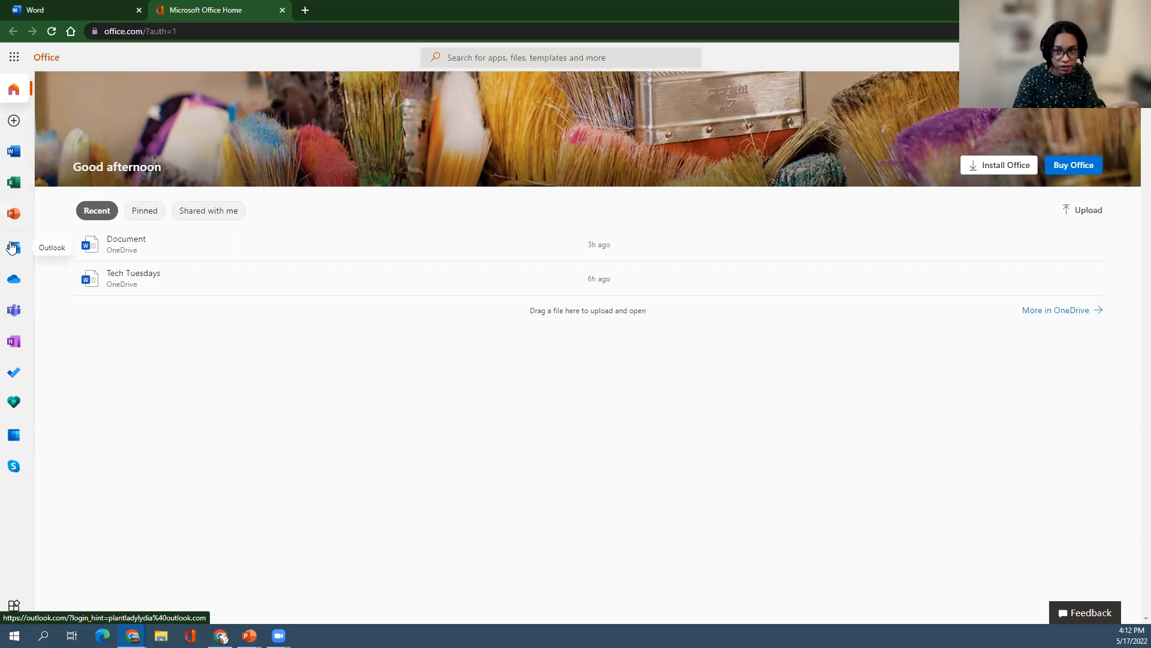
{"action": "left_click", "coordinate": [13, 151]}
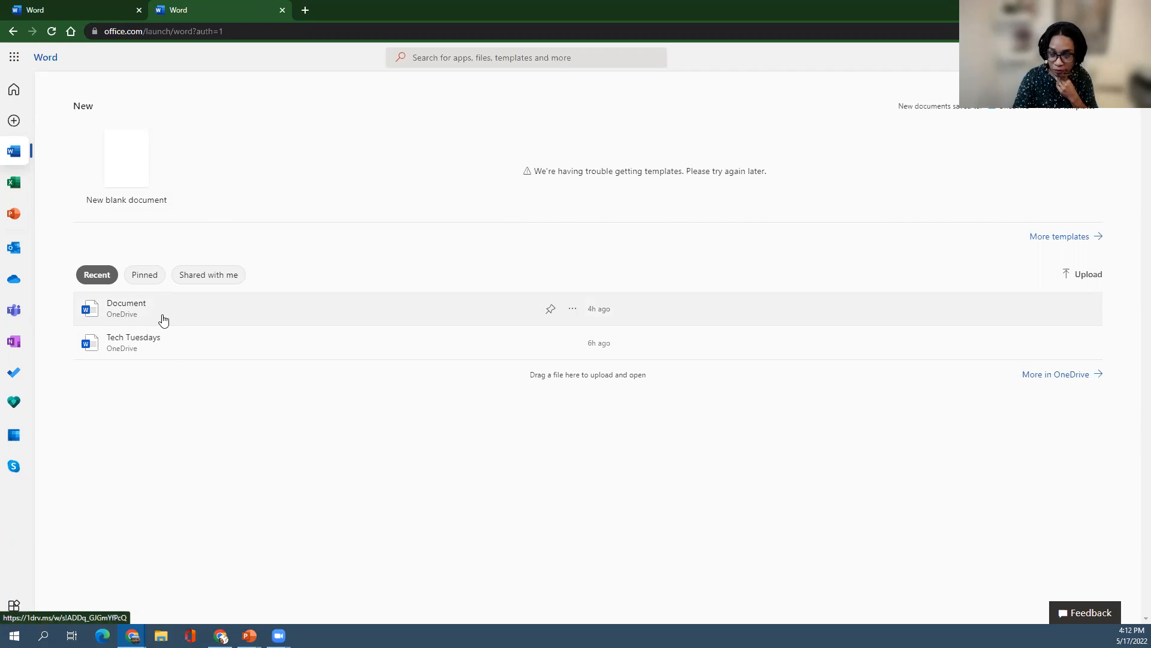
{"action": "left_click", "coordinate": [132, 201]}
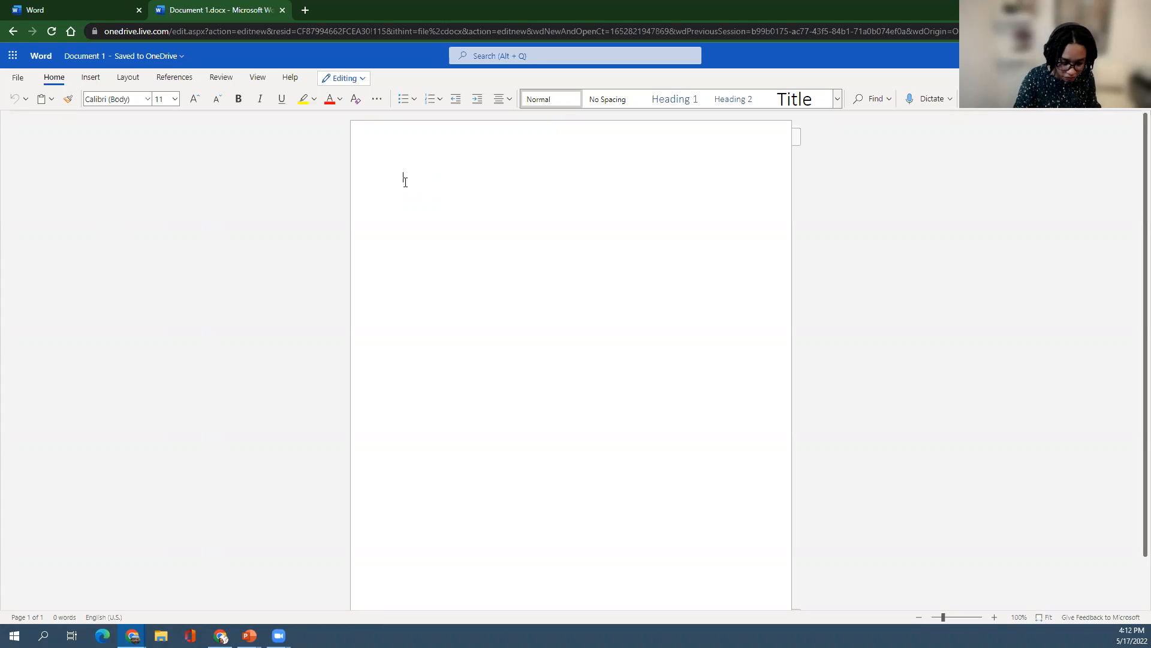
Step: Write "Hi Everyone! Thanks for coming to Tech Tuesdays today!" and check the grammar suggestion for "Everyone" without applying it
{"action": "type", "text": "Hi E"}
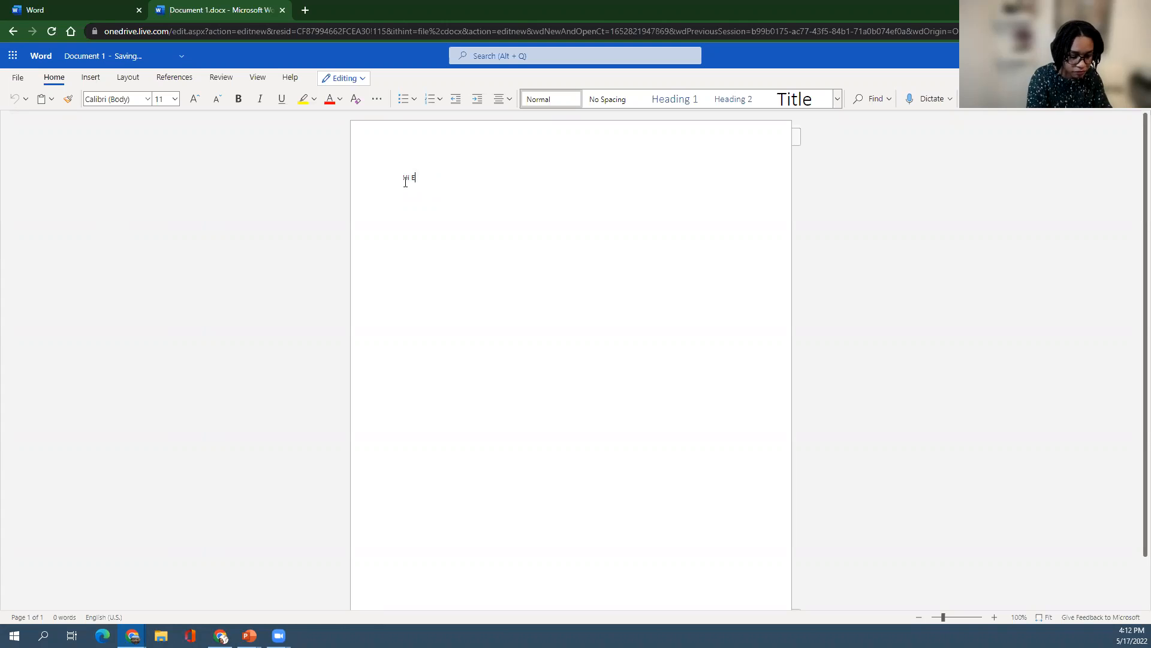
{"action": "type", "text": "veryone! Thank"}
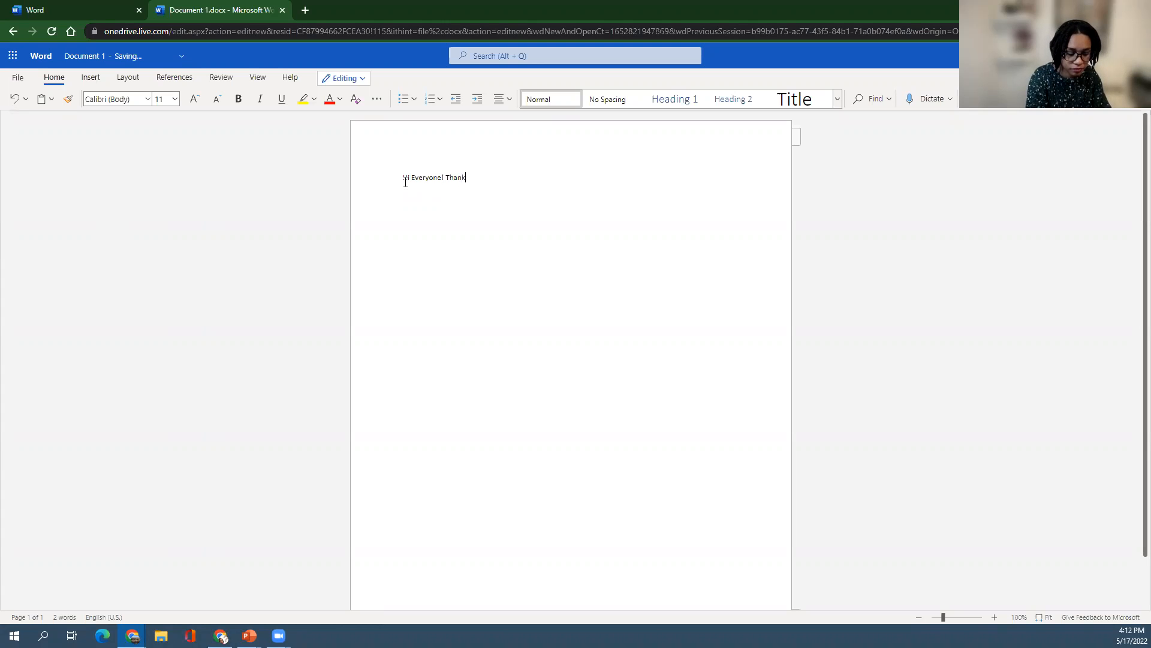
{"action": "type", "text": "s for coming to Tech Tuesdays"}
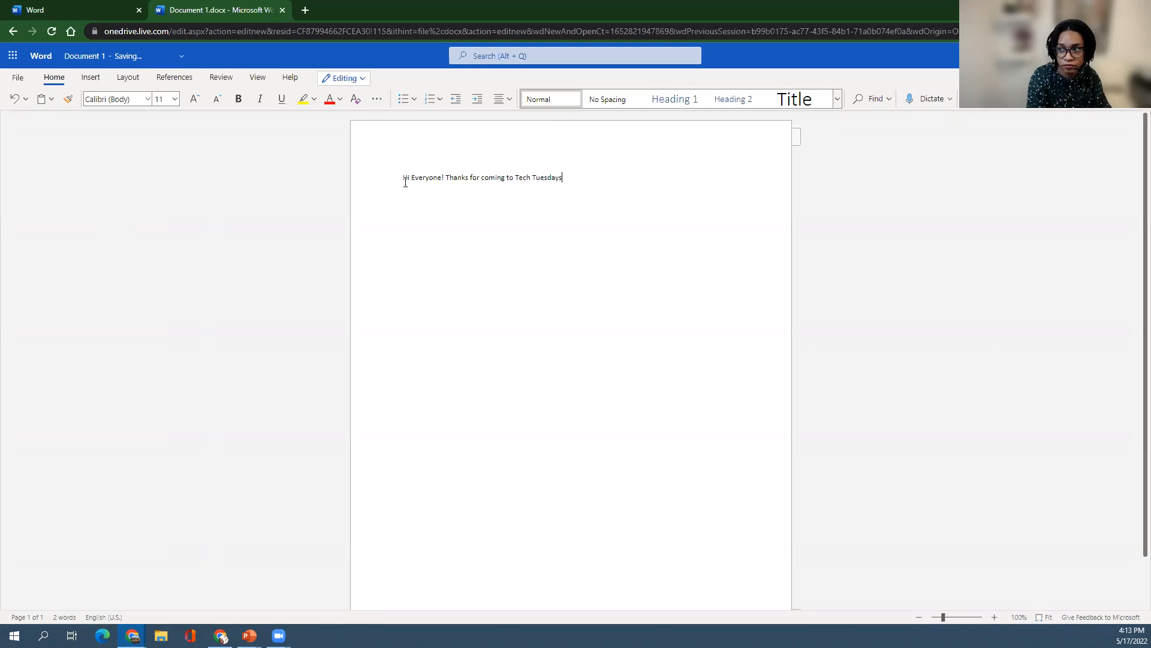
{"action": "type", "text": " today!"}
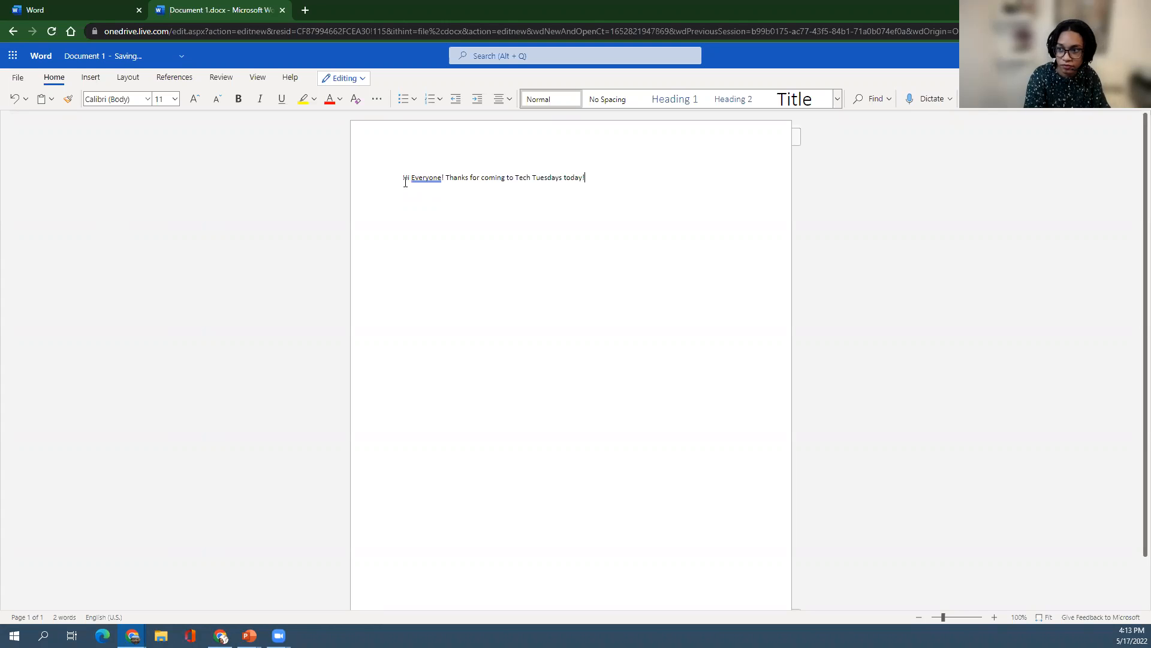
{"action": "left_click", "coordinate": [418, 178]}
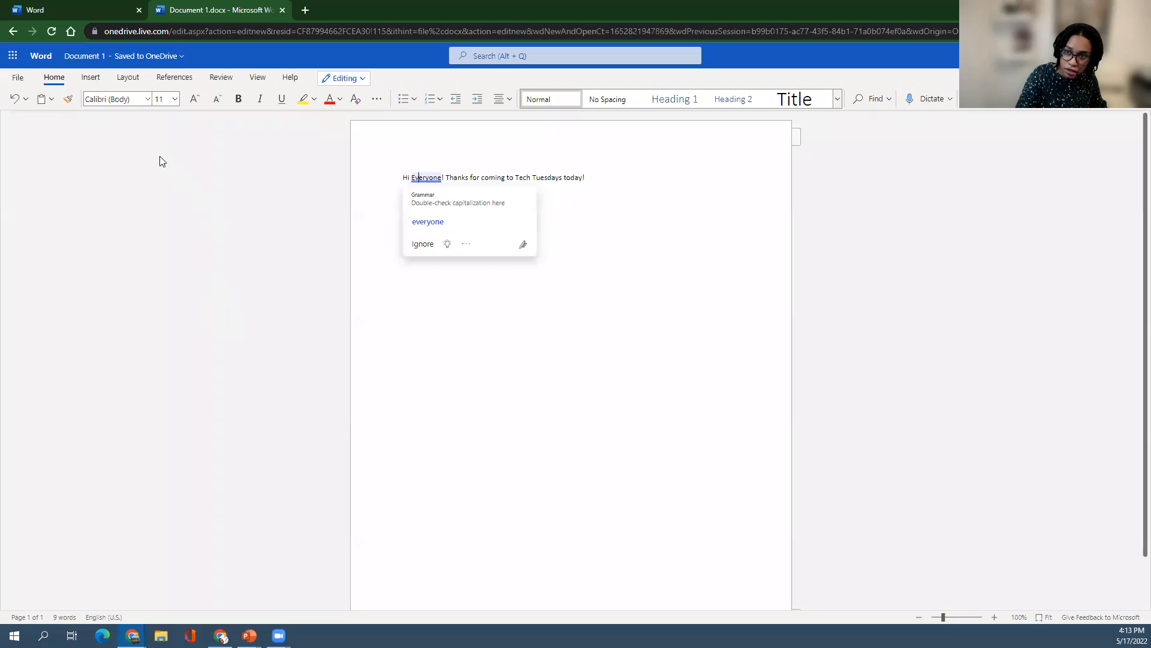
{"action": "left_click", "coordinate": [451, 363]}
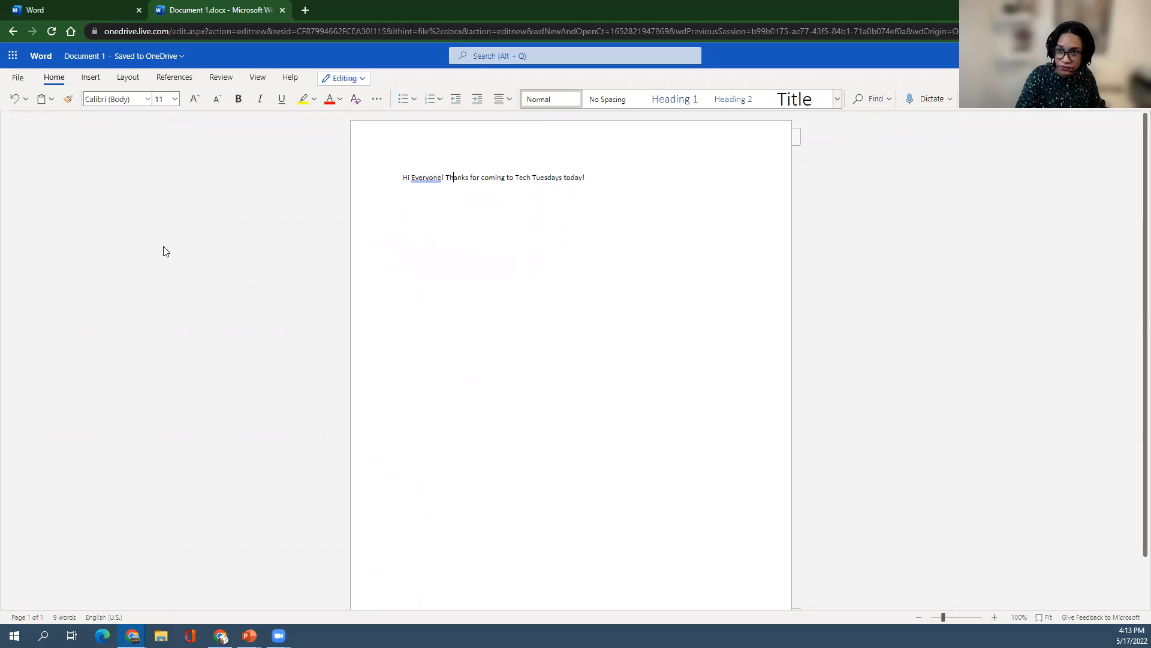
Step: Rename the document as Example
{"action": "left_click", "coordinate": [88, 58]}
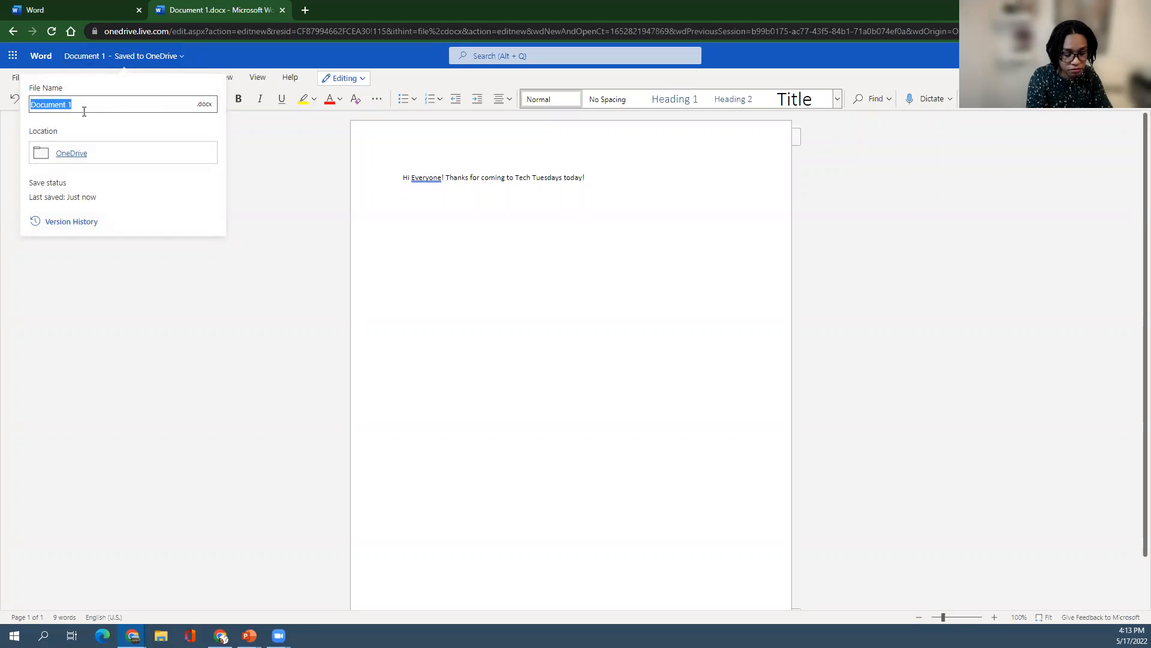
{"action": "type", "text": "Example"}
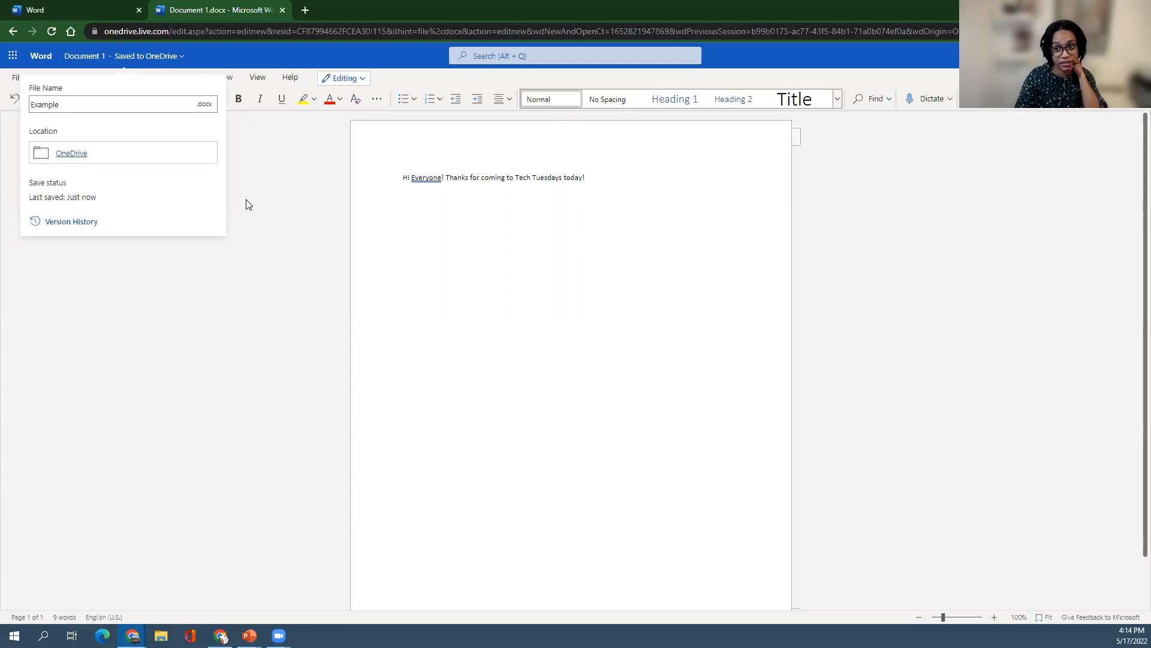
{"action": "left_click", "coordinate": [268, 249]}
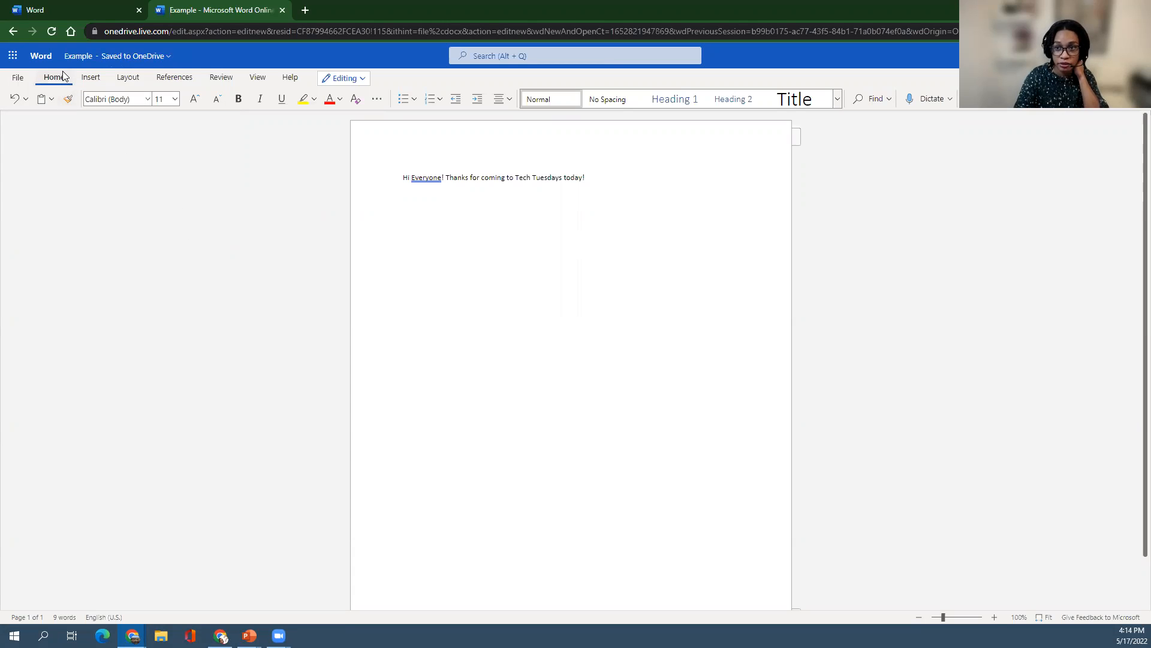
Step: Examine the file options, the text styles and the available insert, layout, references, review and view commands
{"action": "left_click", "coordinate": [25, 81]}
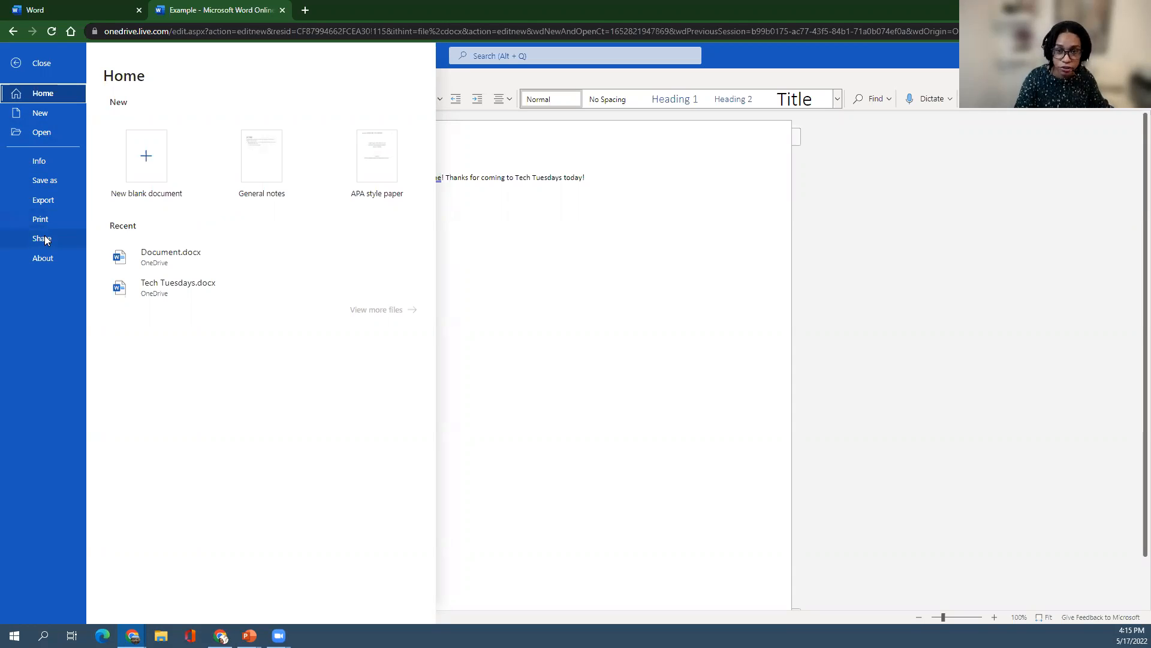
{"action": "left_click", "coordinate": [15, 63]}
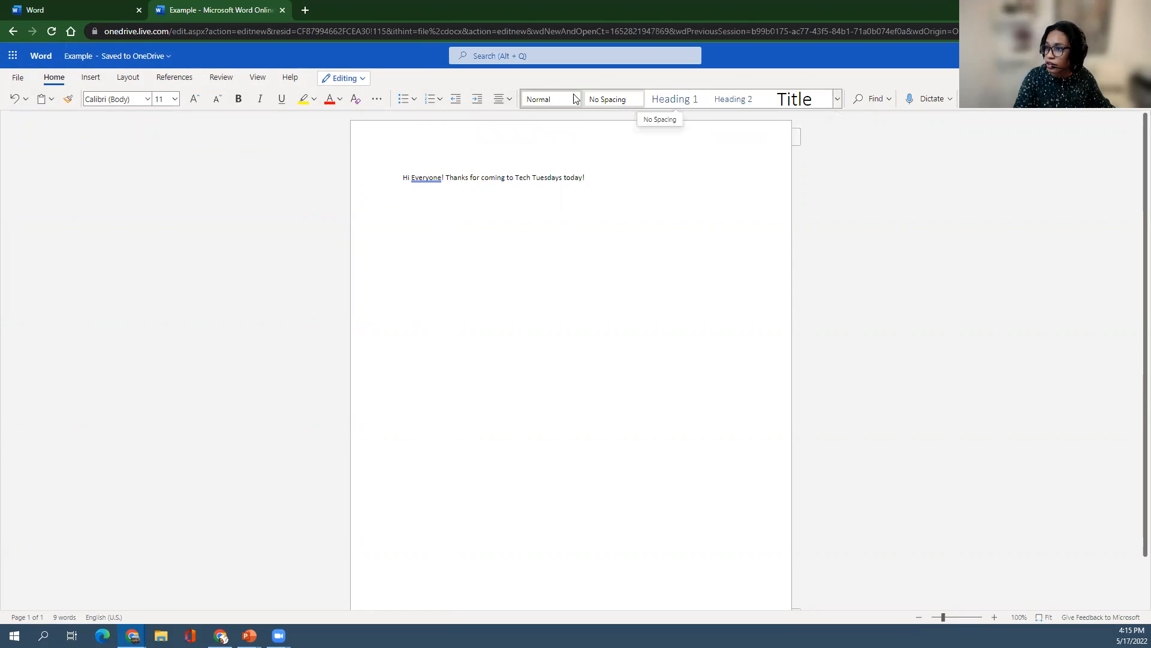
{"action": "left_click", "coordinate": [837, 100]}
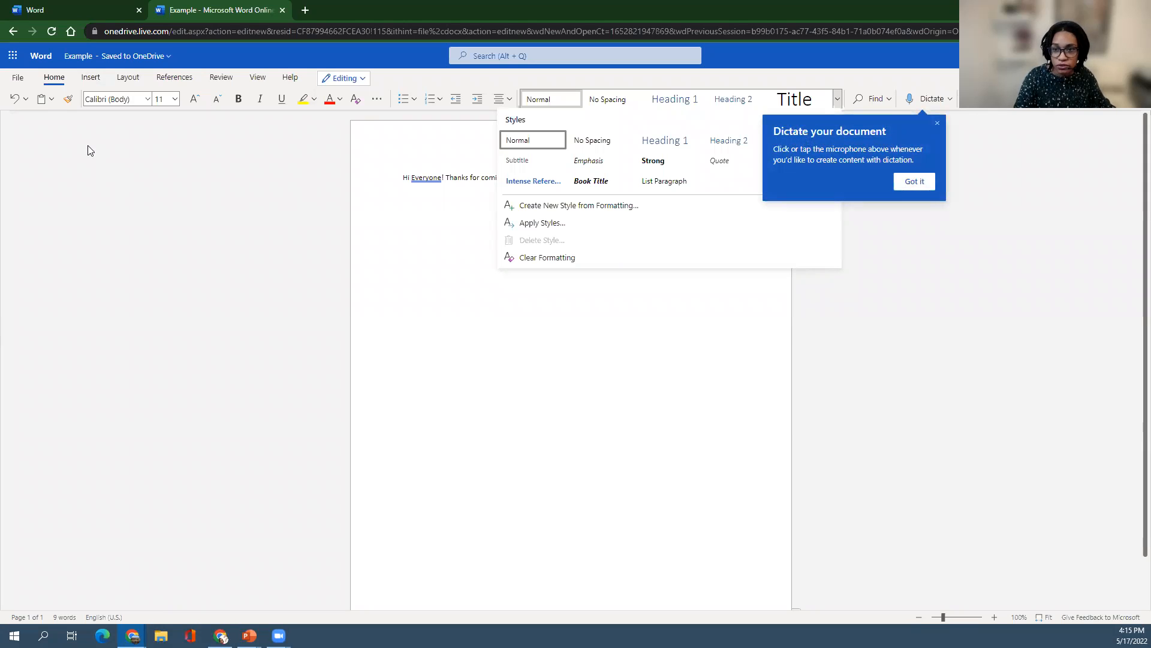
{"action": "left_click", "coordinate": [90, 77]}
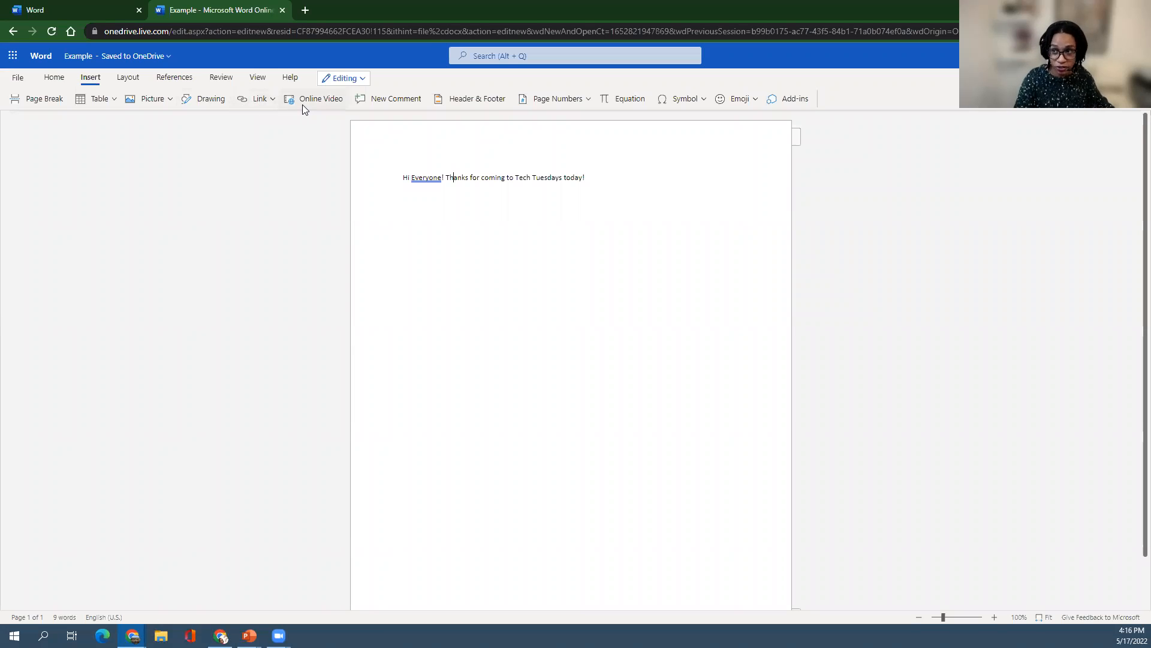
{"action": "left_click", "coordinate": [126, 82]}
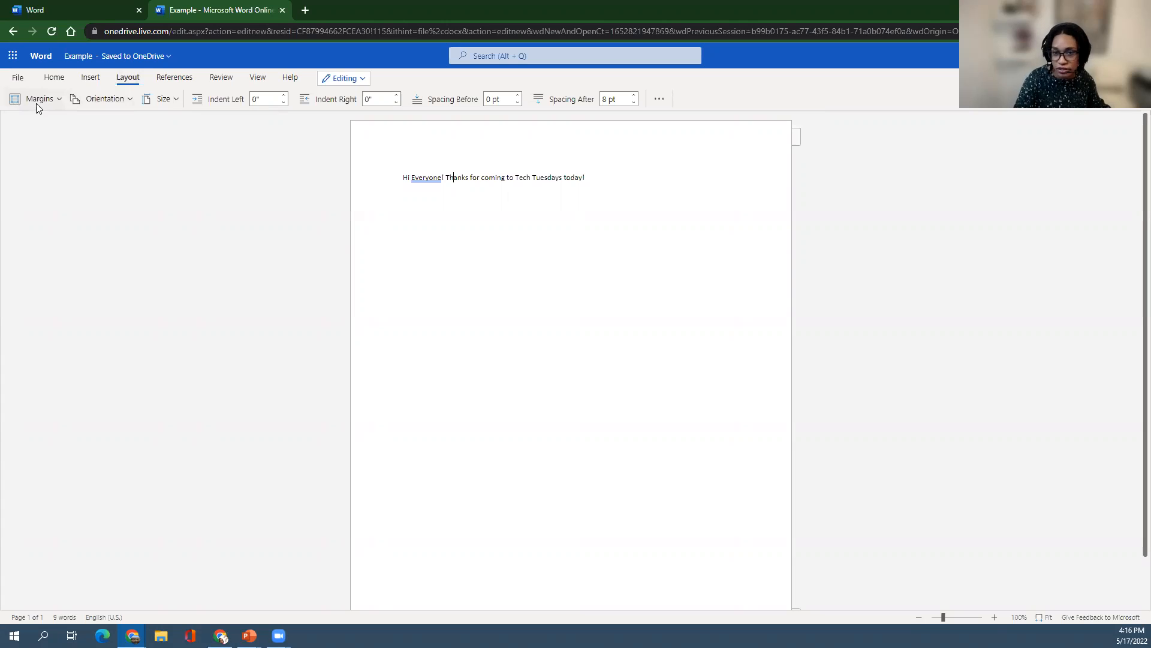
{"action": "left_click", "coordinate": [162, 82]}
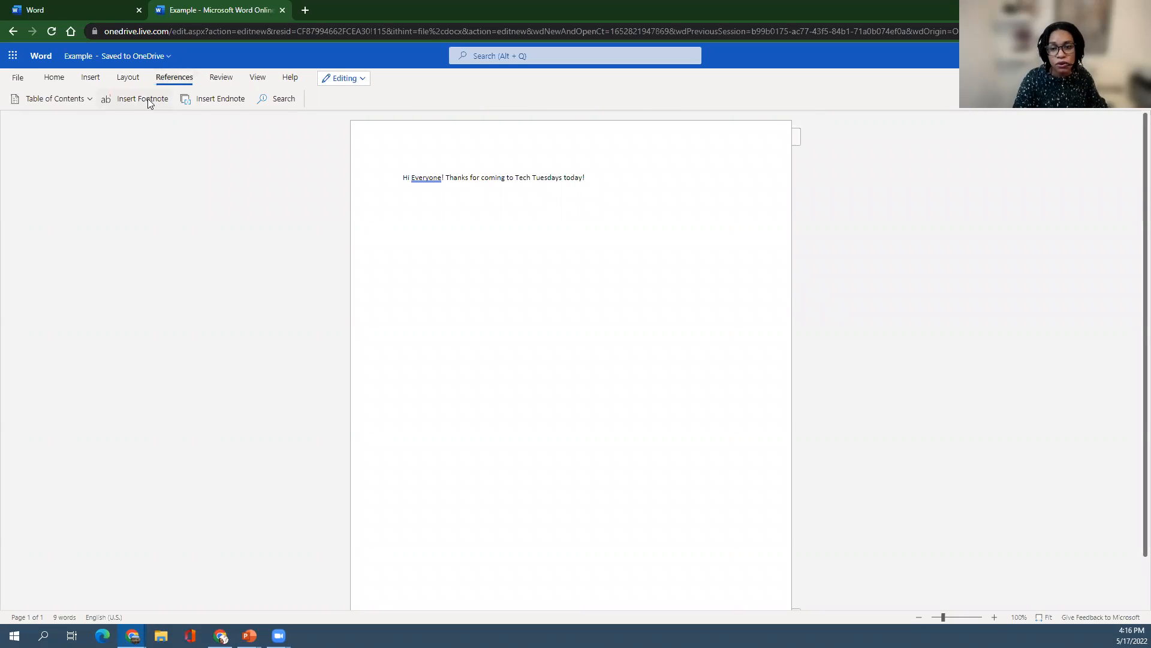
{"action": "left_click", "coordinate": [233, 79]}
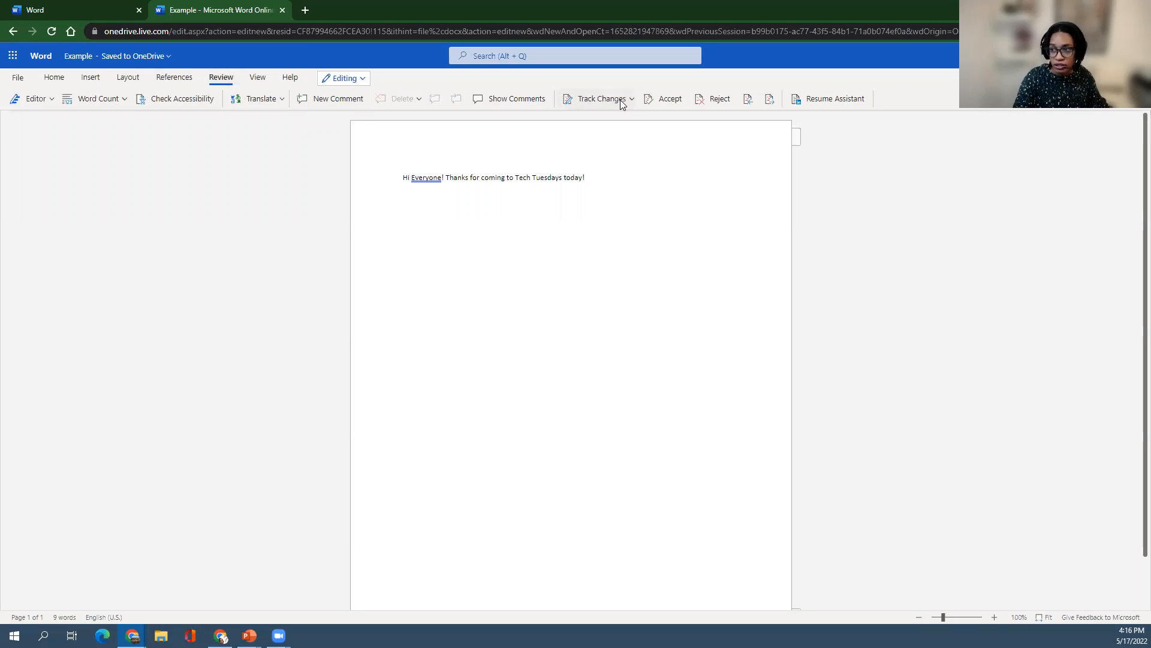
{"action": "left_click", "coordinate": [261, 80]}
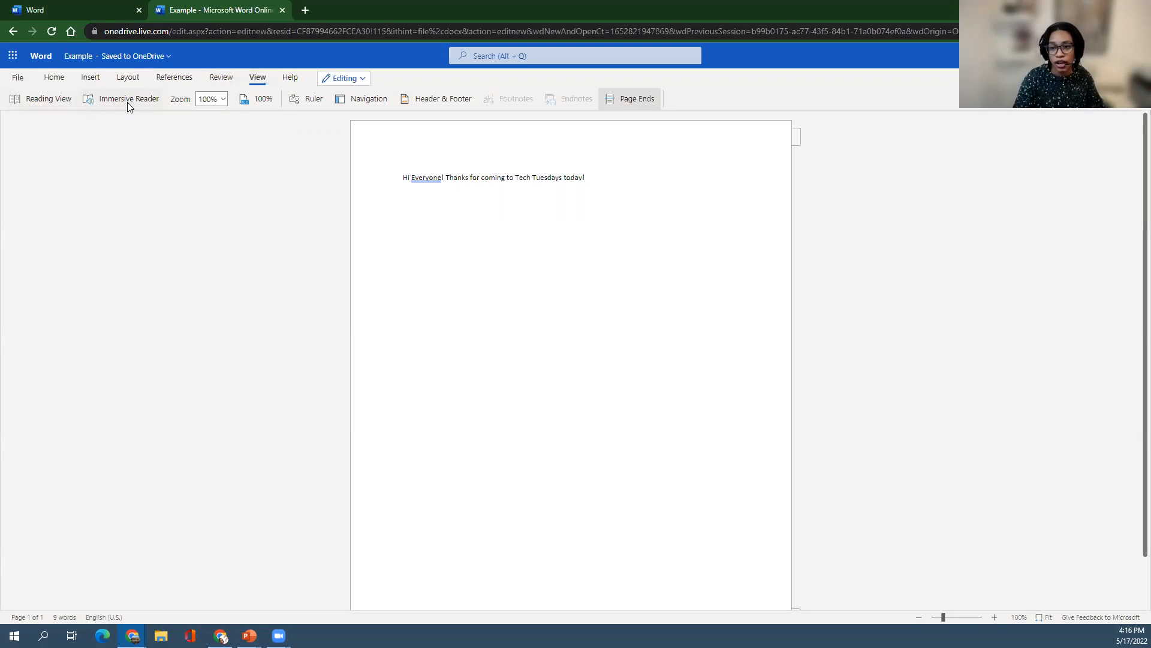
{"action": "left_click", "coordinate": [305, 102]}
{"action": "left_click", "coordinate": [305, 102]}
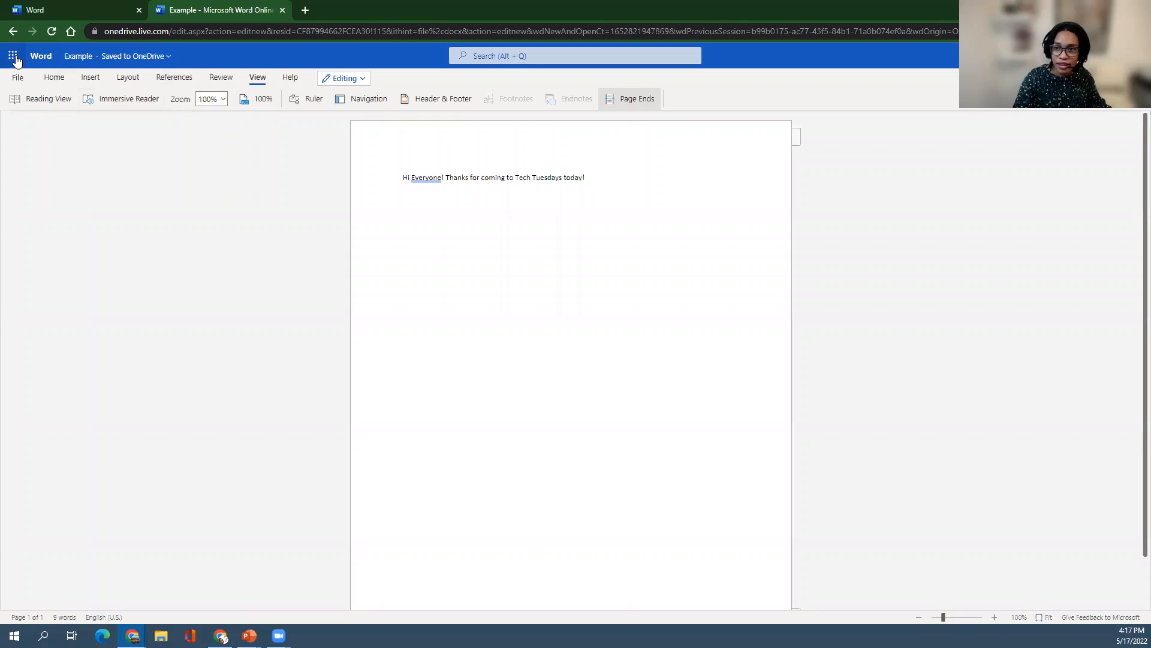
{"action": "left_click", "coordinate": [60, 79]}
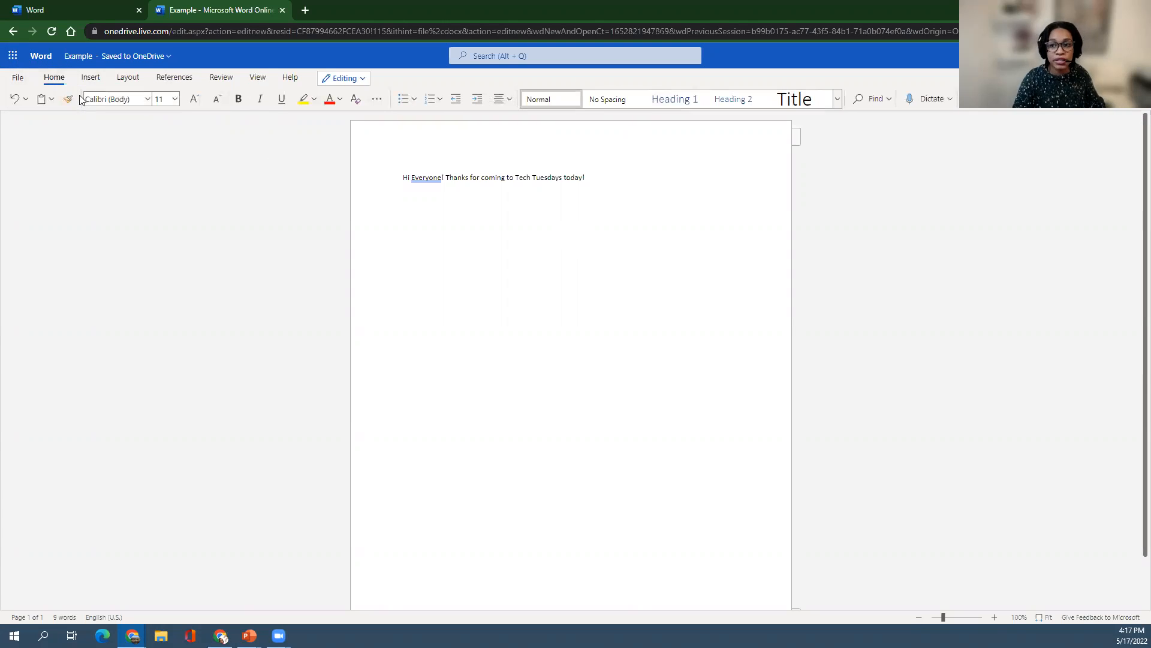
Step: Go to the Word start page and open the recent document Tech Tuesdays
{"action": "left_click", "coordinate": [13, 58]}
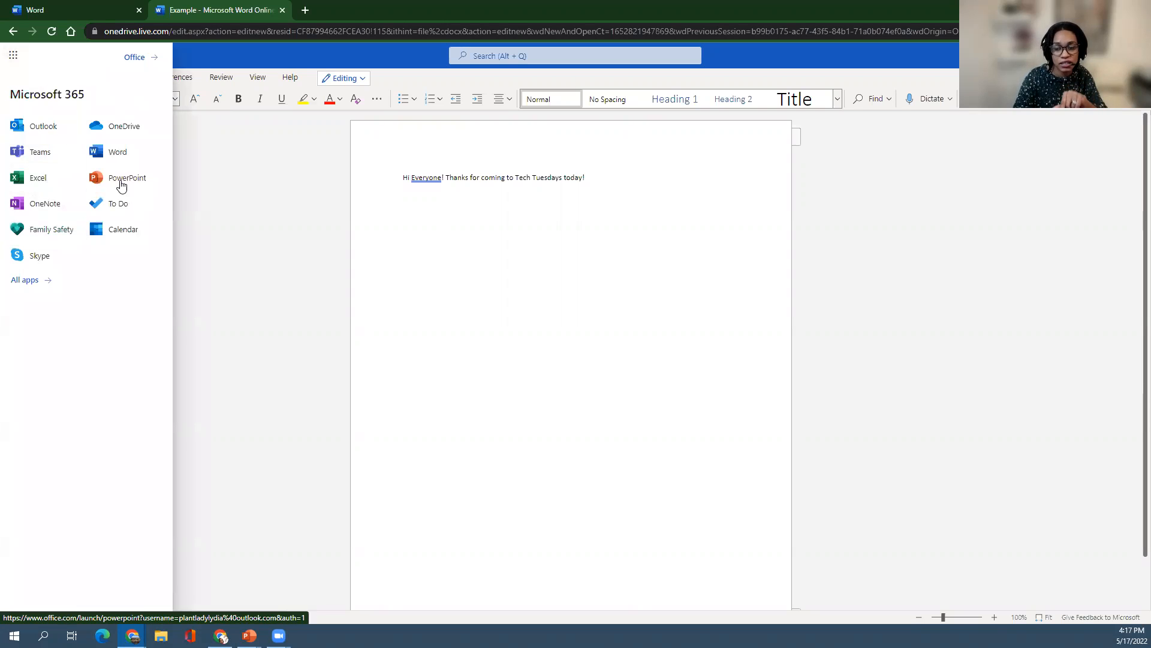
{"action": "left_click", "coordinate": [113, 153]}
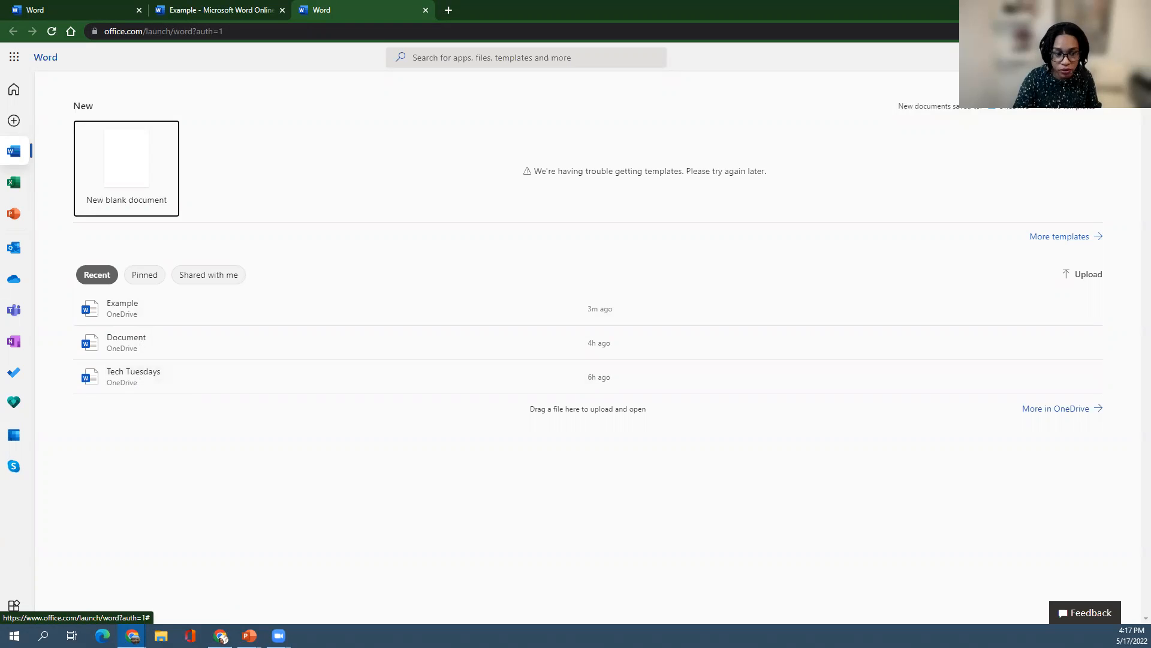
{"action": "left_click", "coordinate": [138, 373]}
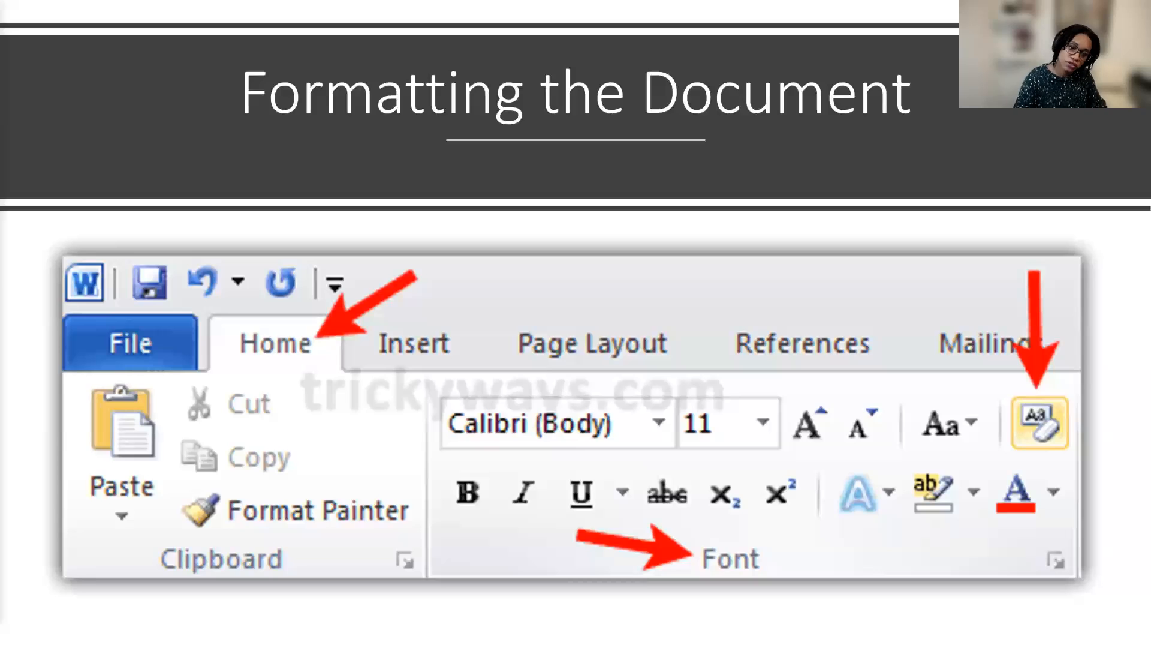
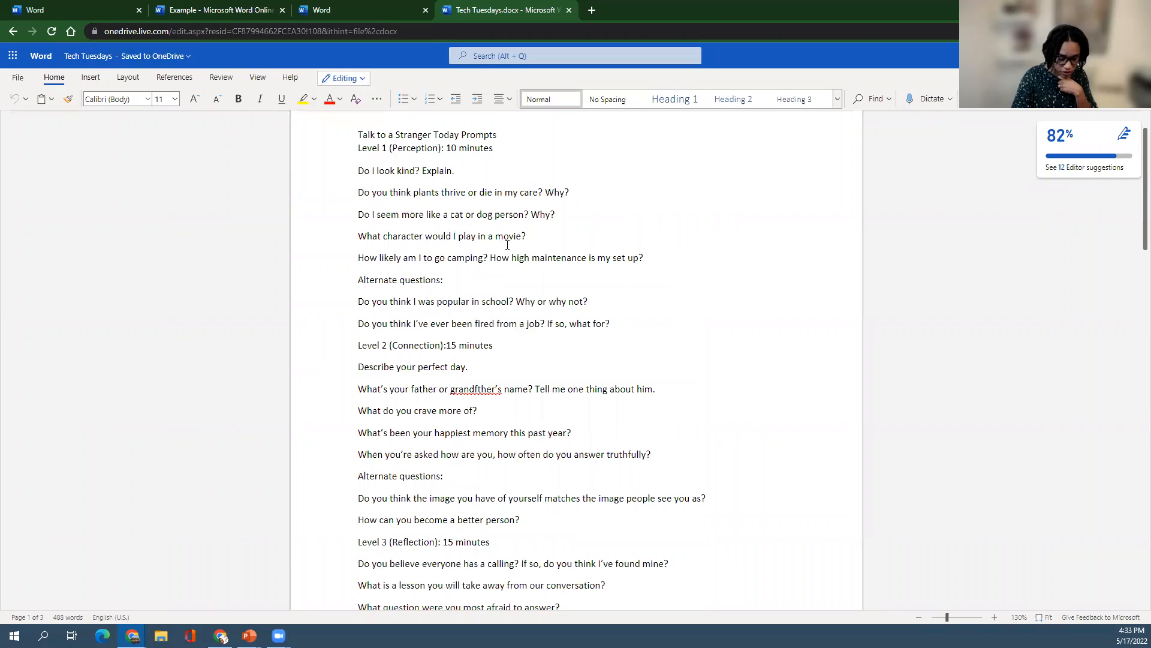
Step: Set the font of the title line "Talk to a Stranger Today Prompts" to Century Gothic
{"action": "scroll", "coordinate": [559, 244], "scroll_direction": "up", "scroll_amount": 1}
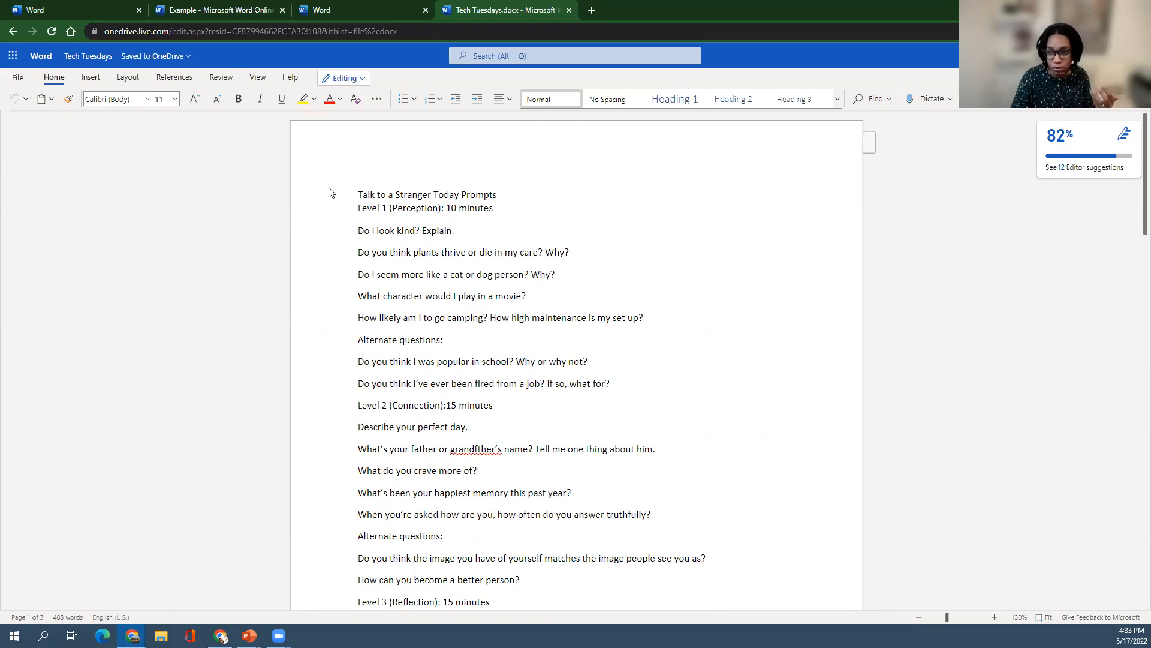
{"action": "left_click_drag", "start_coordinate": [358, 195], "coordinate": [507, 197]}
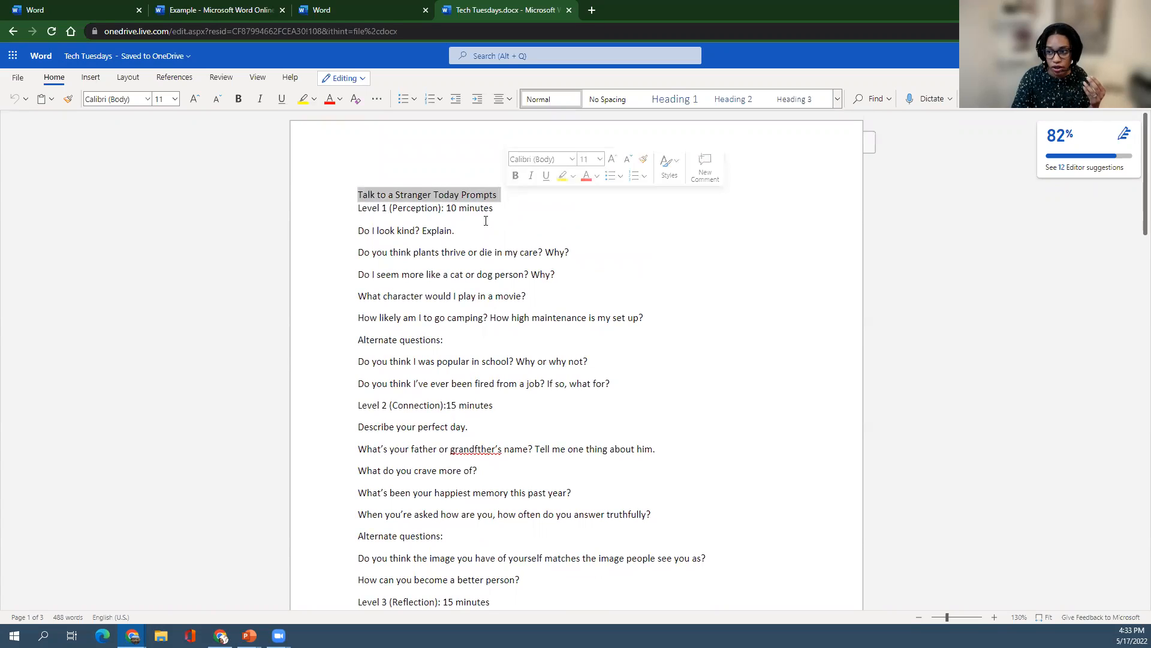
{"action": "left_click", "coordinate": [346, 188]}
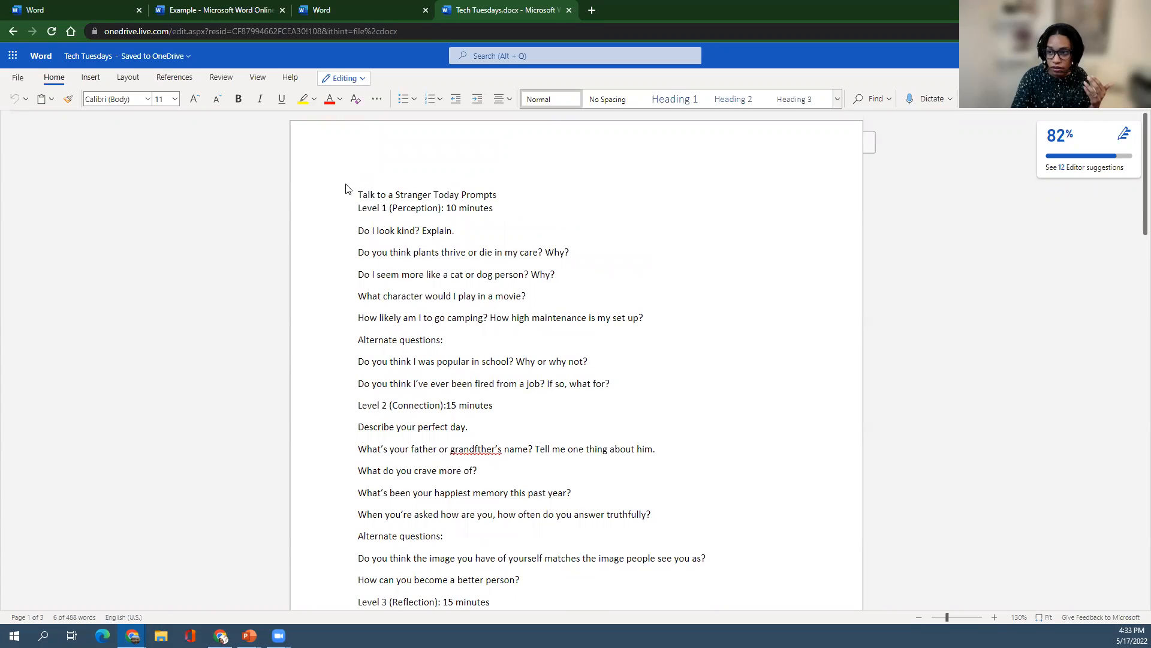
{"action": "left_click_drag", "start_coordinate": [358, 194], "coordinate": [513, 192]}
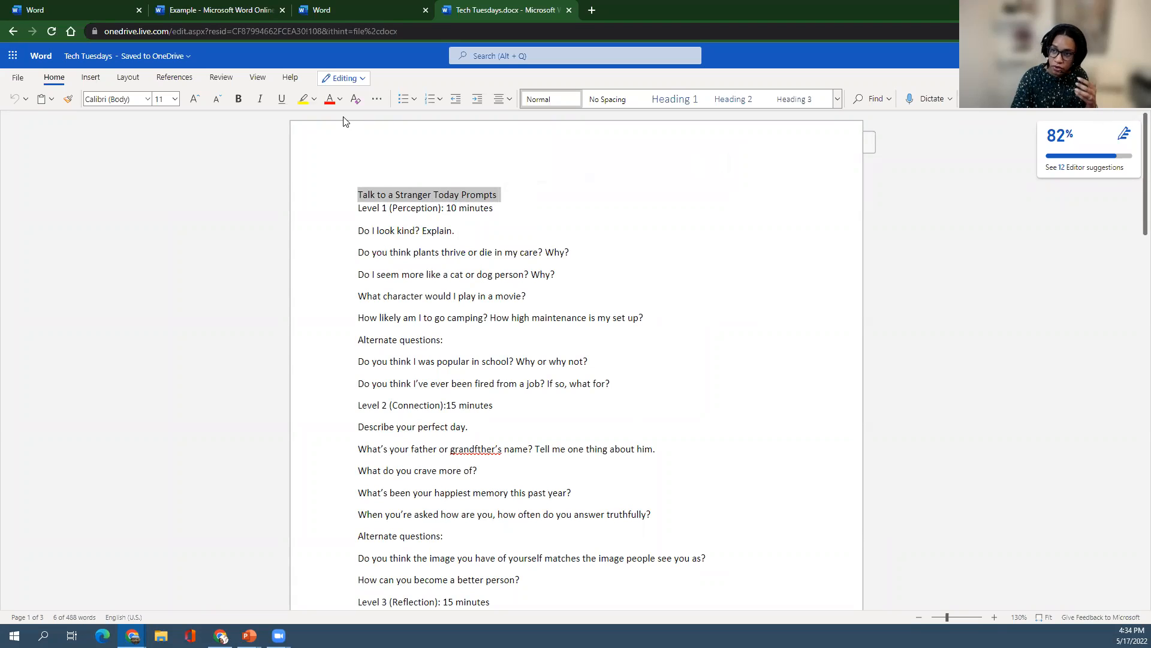
{"action": "left_click", "coordinate": [146, 100]}
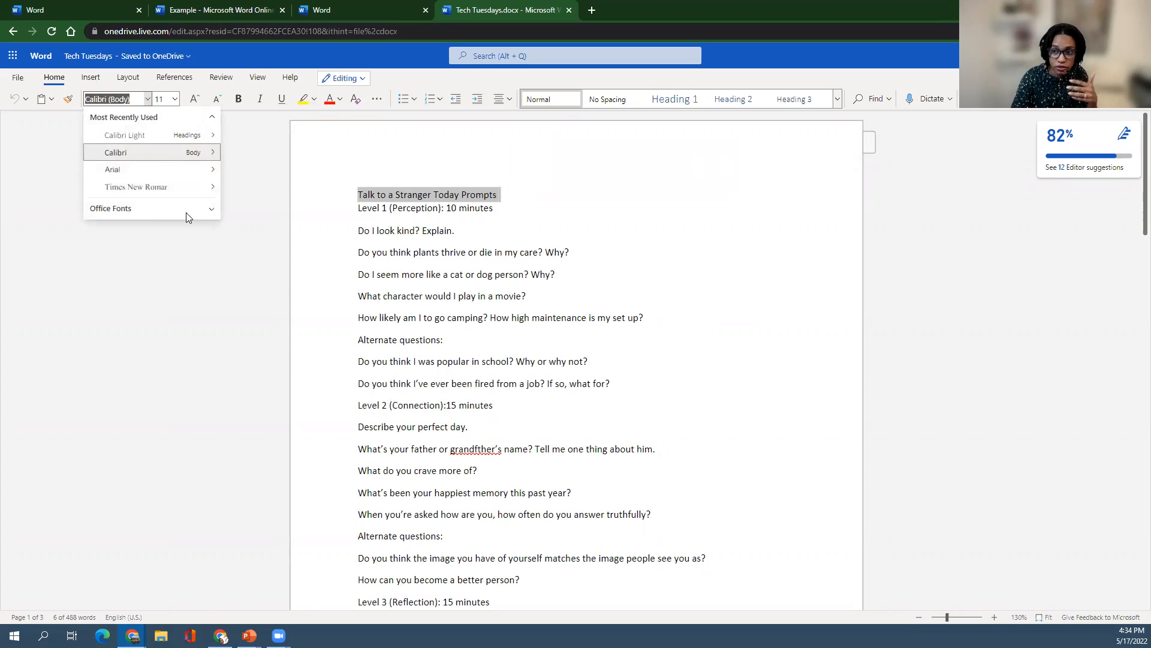
{"action": "left_click", "coordinate": [211, 211]}
{"action": "scroll", "coordinate": [193, 287], "scroll_direction": "down", "scroll_amount": 4}
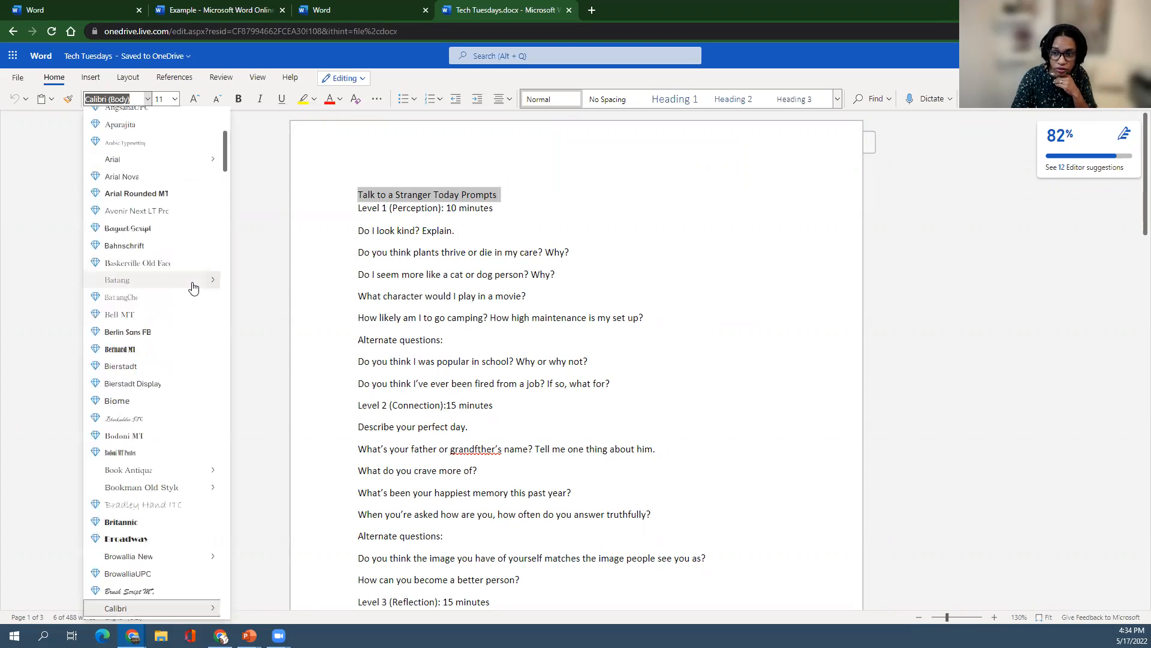
{"action": "scroll", "coordinate": [194, 288], "scroll_direction": "down", "scroll_amount": 5}
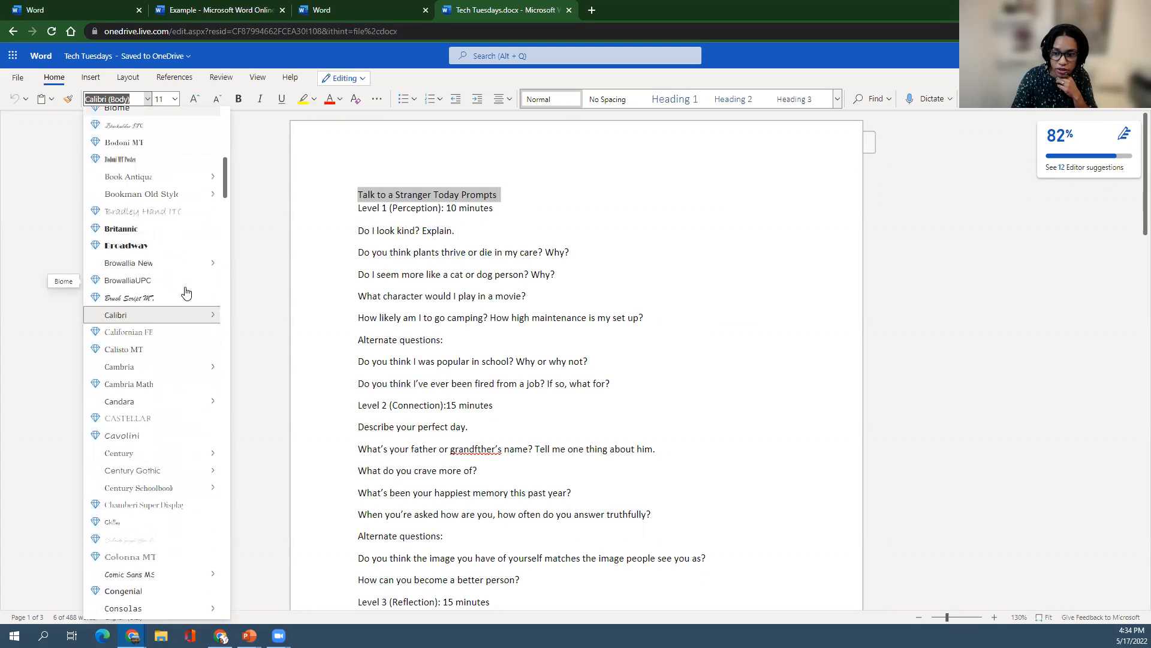
{"action": "scroll", "coordinate": [186, 292], "scroll_direction": "down", "scroll_amount": 2}
{"action": "left_click", "coordinate": [137, 347]}
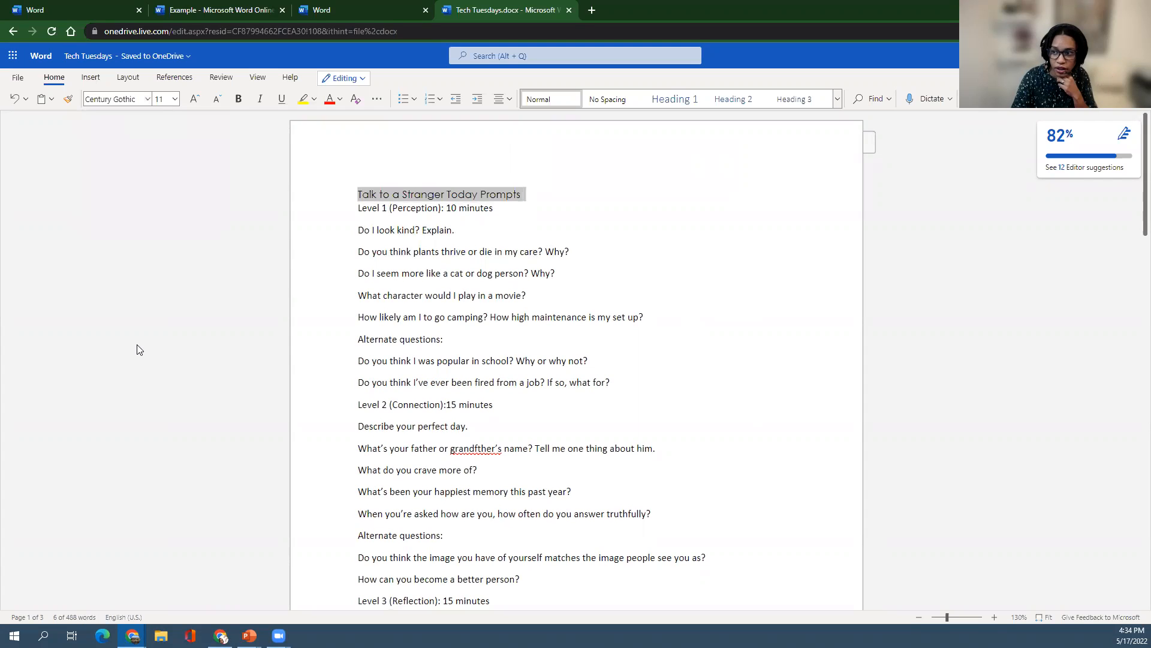
Step: Set the font size of the title "Talk to a Stranger Today Prompts" to 36
{"action": "left_click", "coordinate": [174, 101]}
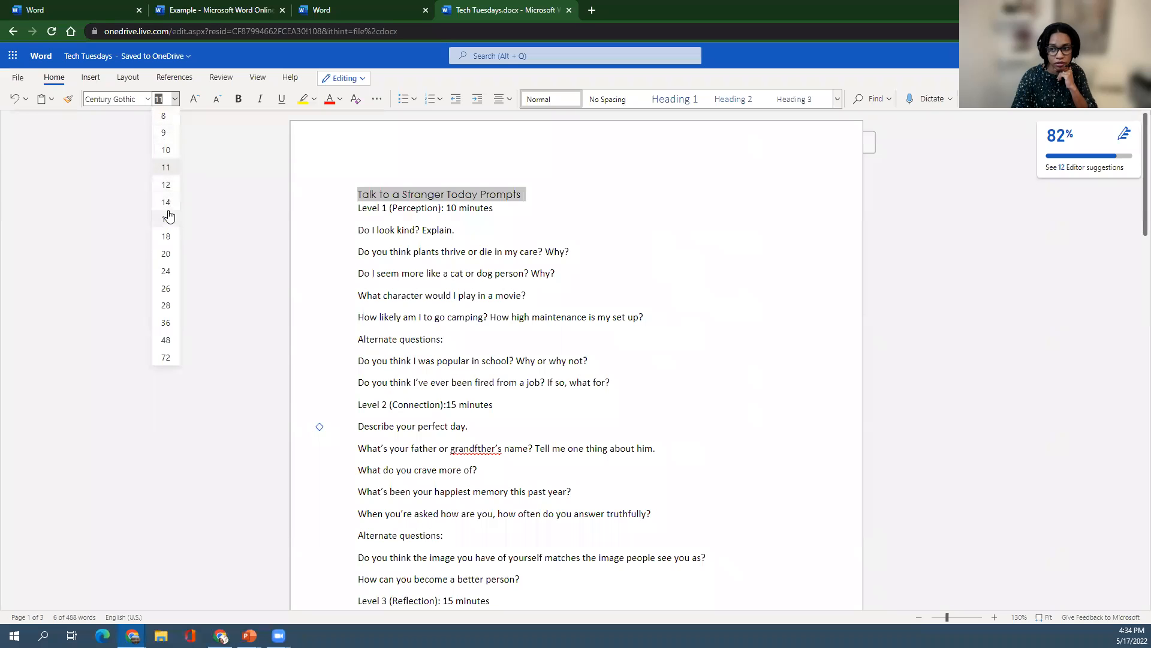
{"action": "left_click", "coordinate": [166, 242]}
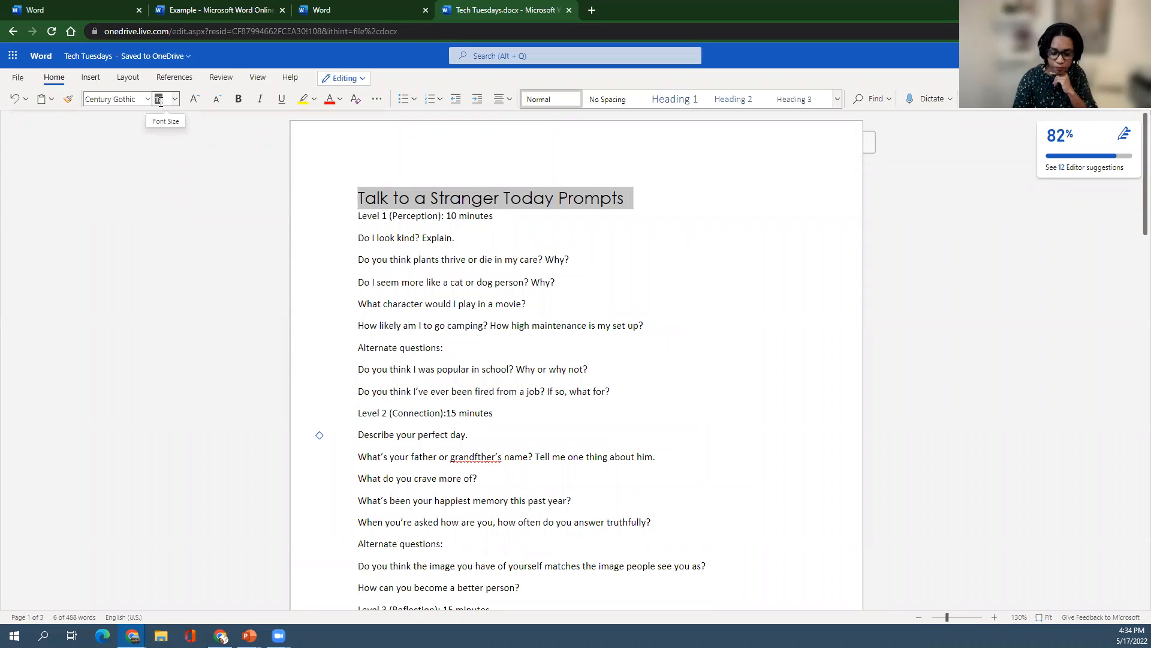
{"action": "type", "text": "36"}
{"action": "key", "text": "Return"}
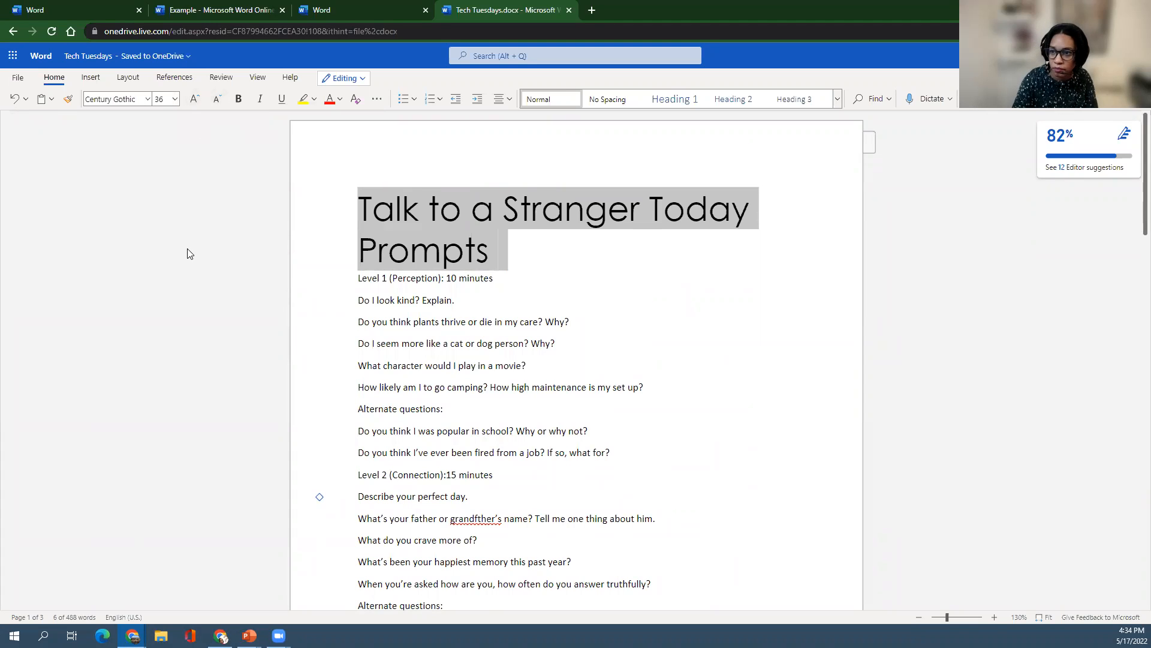
Step: Reduce the title's font size to 28 so it fits on one line
{"action": "key", "text": "ctrl+plus"}
{"action": "key", "text": "ctrl+plus"}
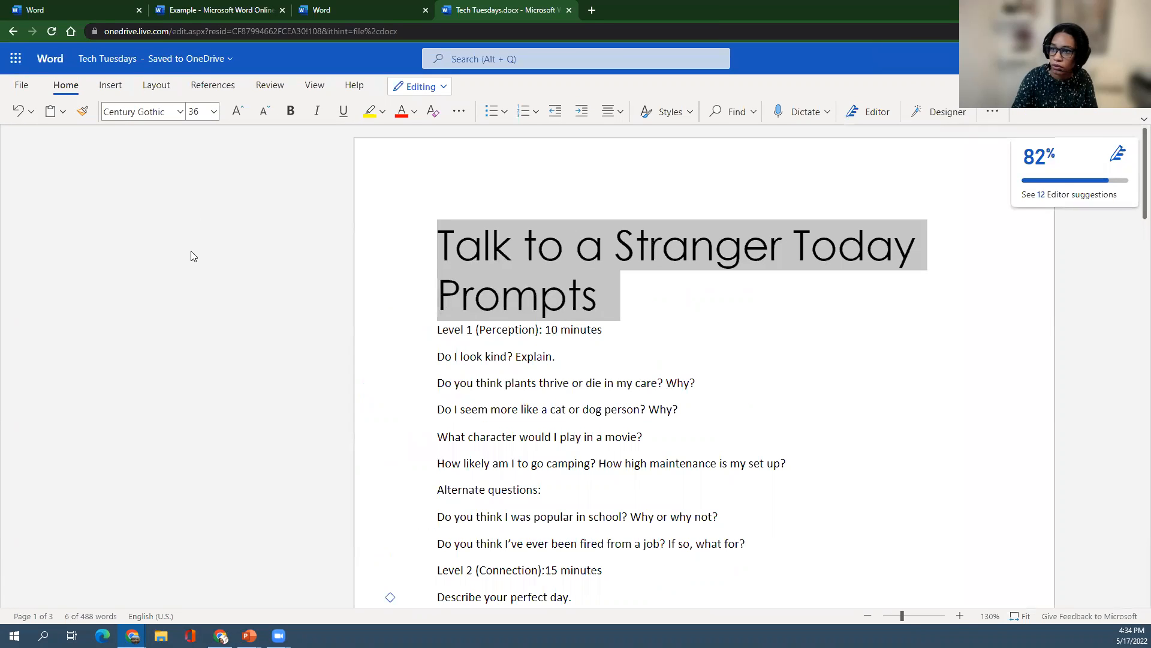
{"action": "left_click", "coordinate": [868, 616]}
{"action": "left_click", "coordinate": [868, 617]}
{"action": "left_click", "coordinate": [868, 616]}
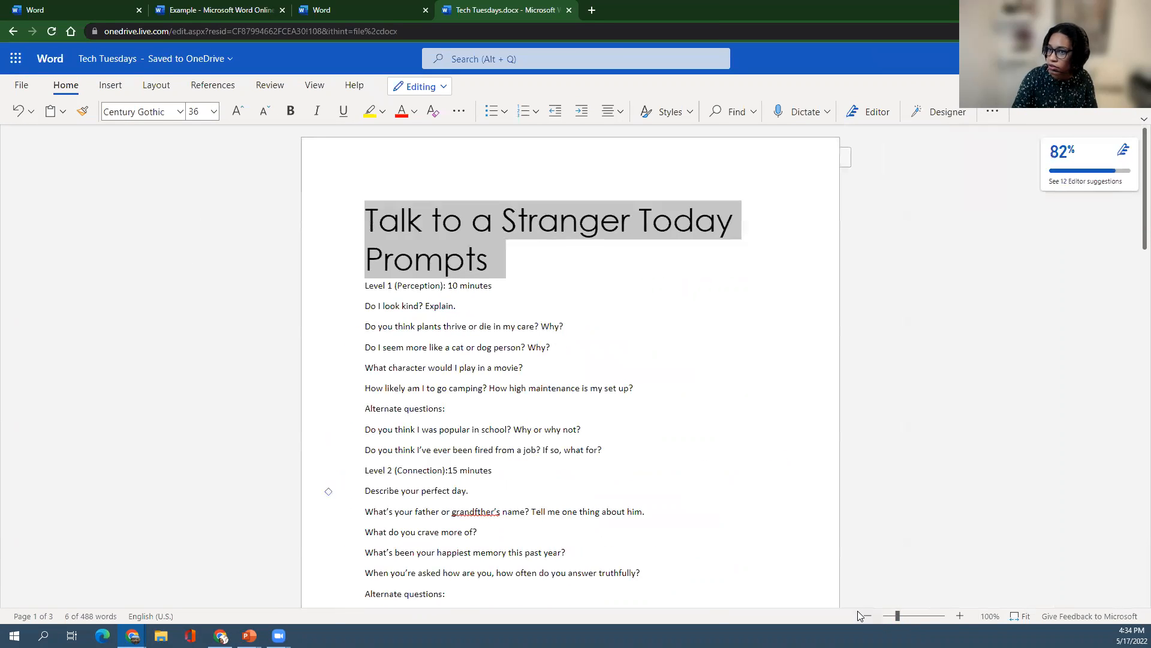
{"action": "left_click", "coordinate": [265, 113]}
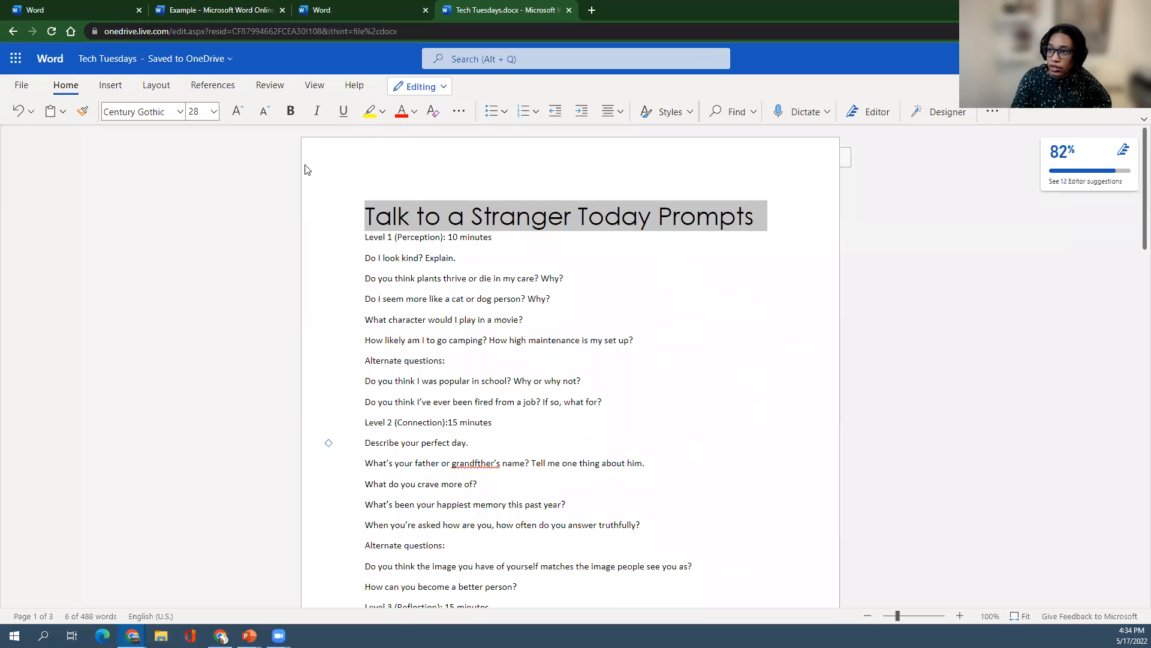
Step: Try red and dark gold as the font colour of the title line
{"action": "left_click", "coordinate": [345, 151]}
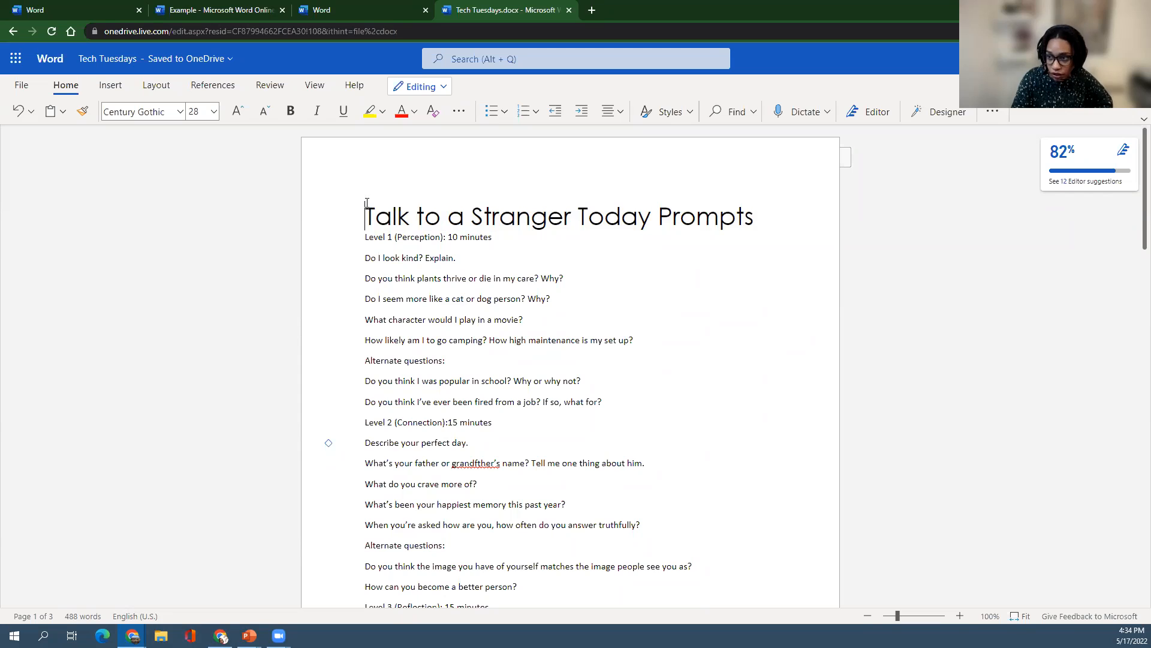
{"action": "left_click_drag", "start_coordinate": [366, 207], "coordinate": [701, 245]}
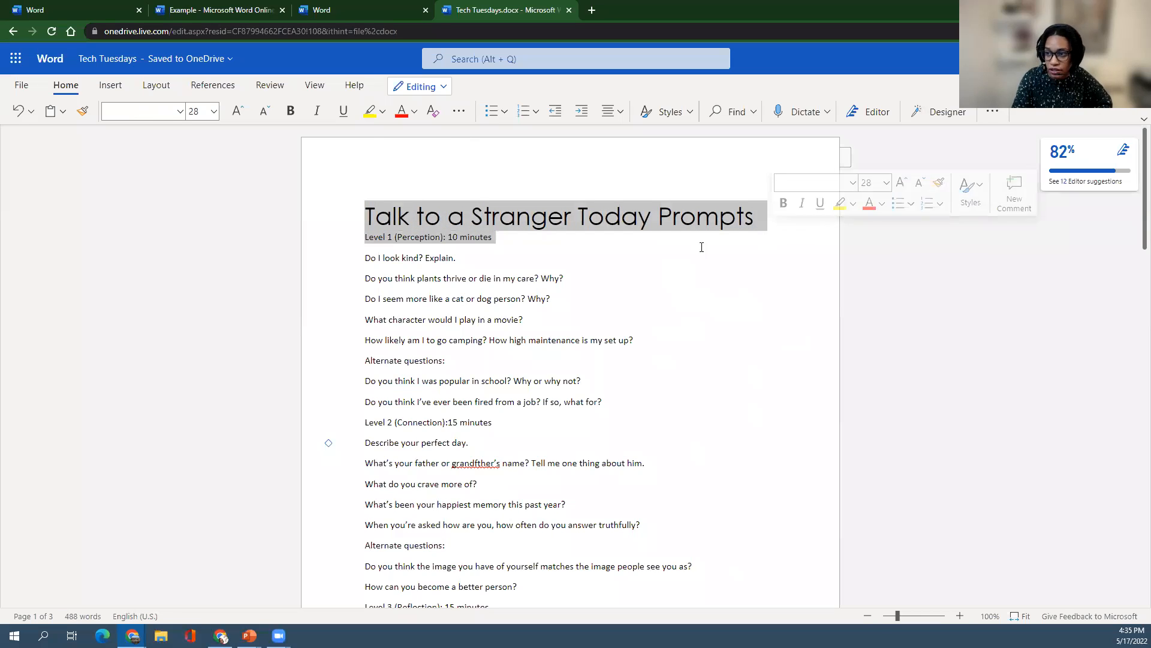
{"action": "left_click", "coordinate": [548, 238]}
{"action": "left_click_drag", "start_coordinate": [364, 214], "coordinate": [757, 224]}
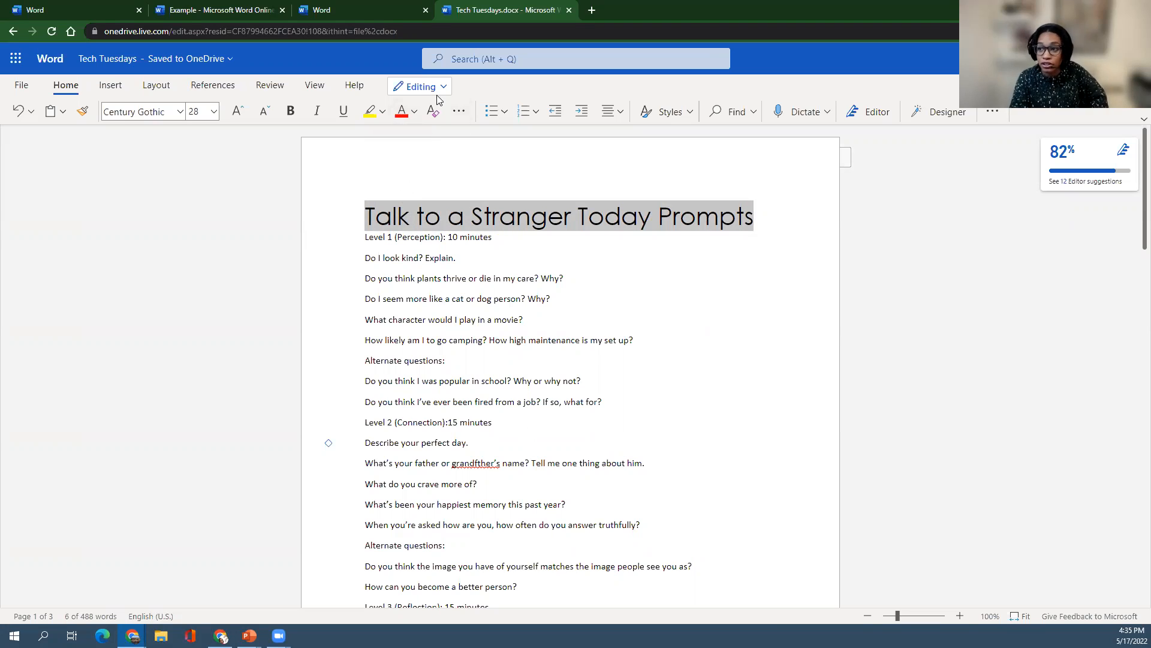
{"action": "left_click", "coordinate": [403, 115]}
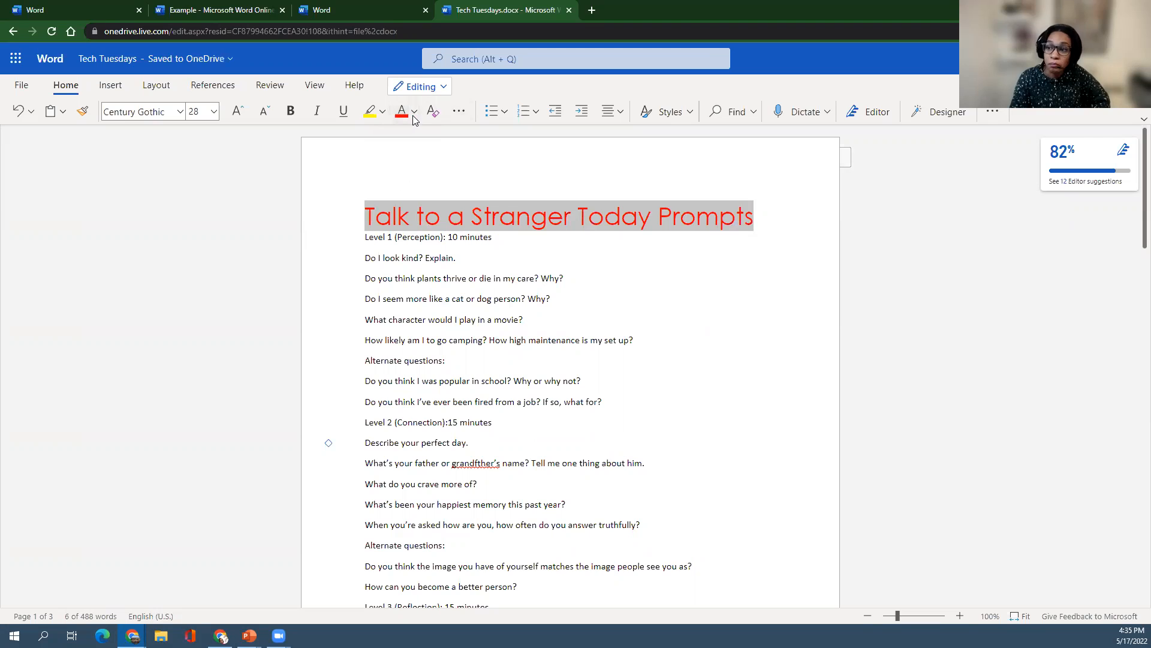
{"action": "left_click", "coordinate": [414, 112]}
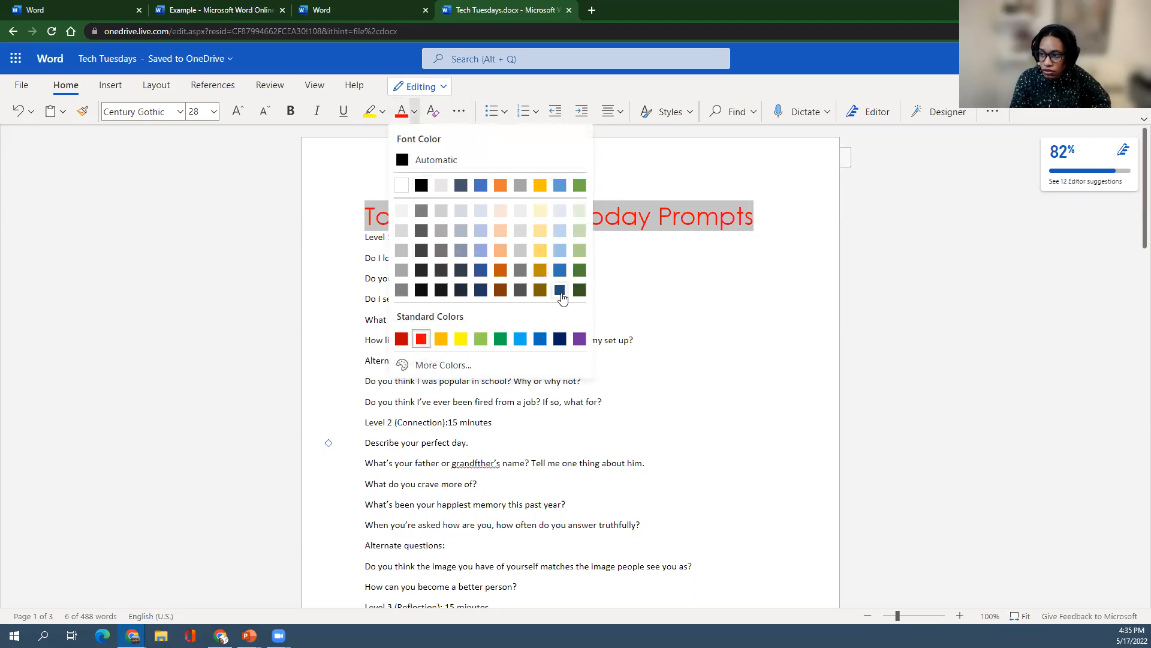
{"action": "left_click", "coordinate": [539, 291]}
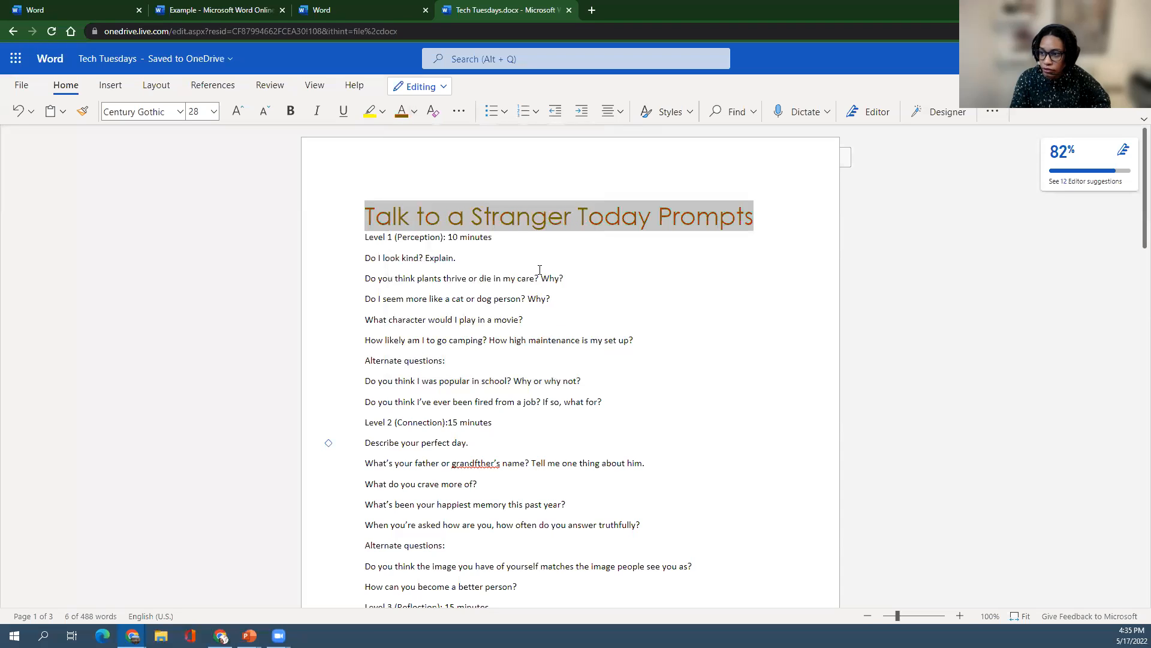
Step: Give the title a custom dark olive green font colour, hex 3d4a26
{"action": "left_click", "coordinate": [415, 113]}
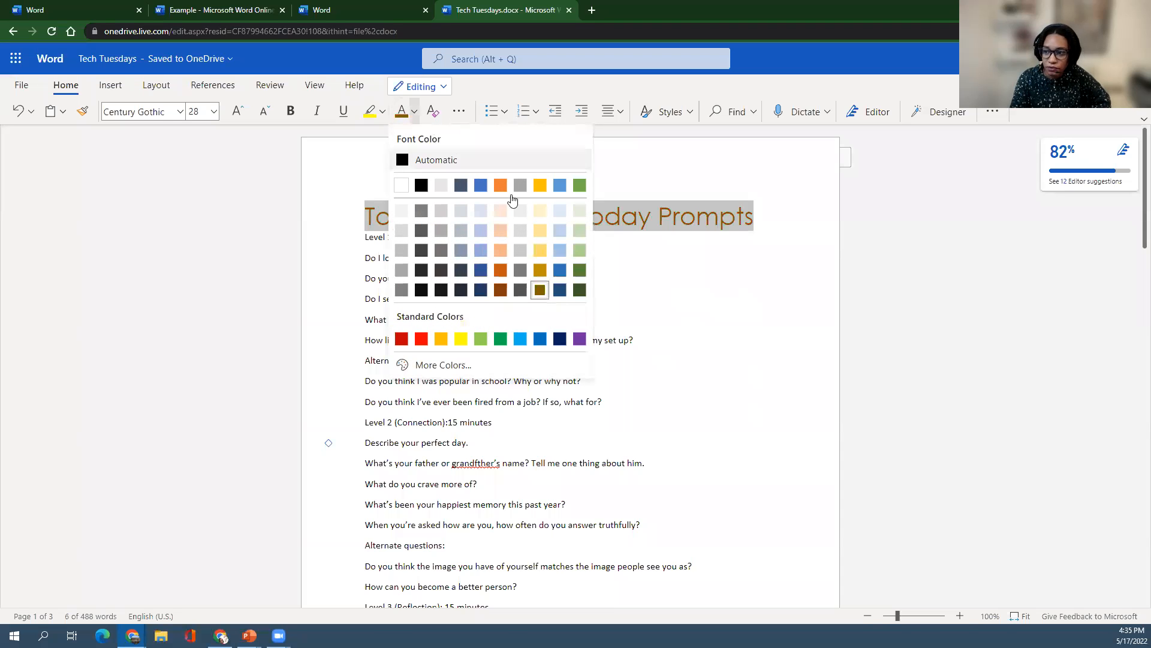
{"action": "left_click", "coordinate": [442, 365]}
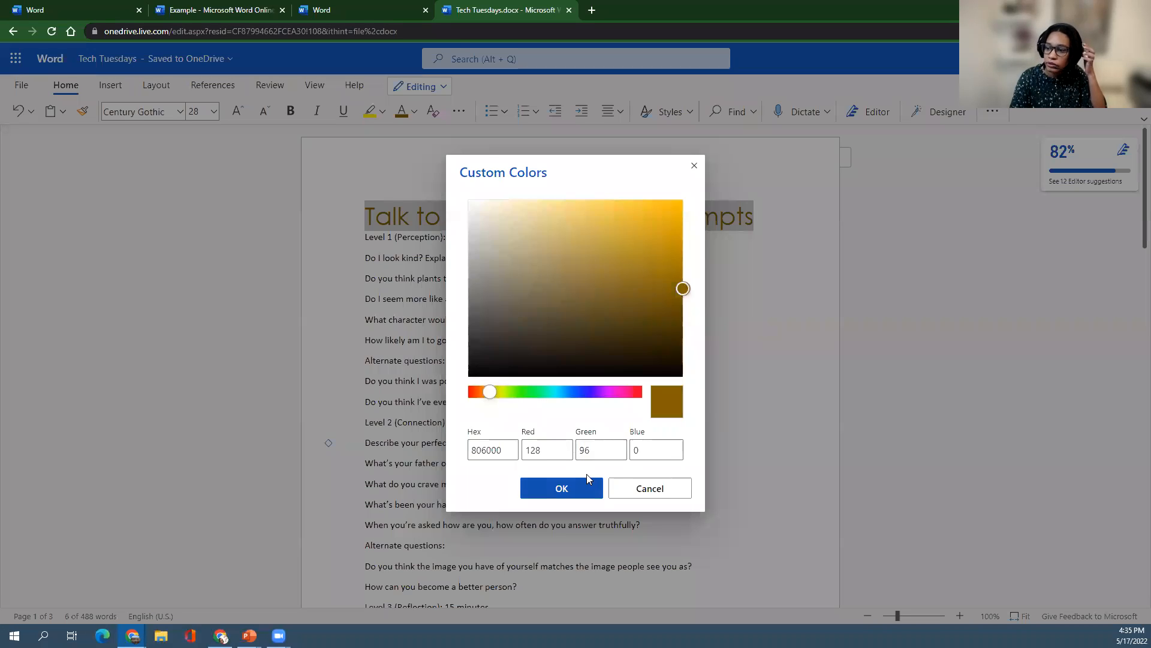
{"action": "left_click_drag", "start_coordinate": [485, 394], "coordinate": [508, 406]}
{"action": "left_click_drag", "start_coordinate": [683, 287], "coordinate": [573, 328]}
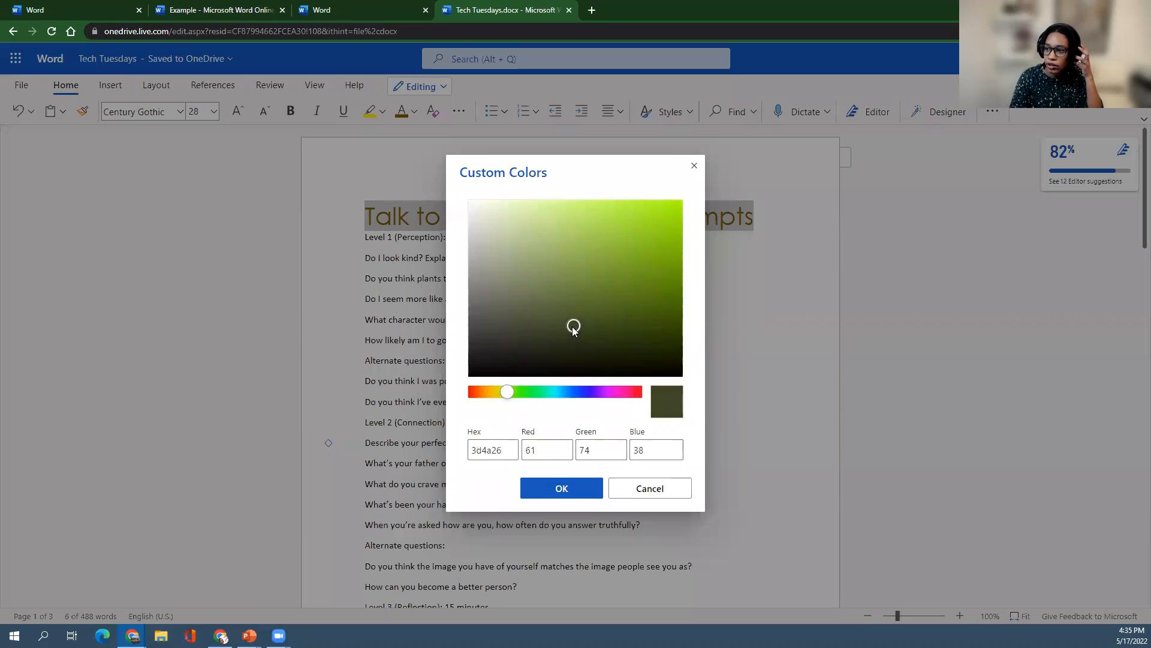
{"action": "left_click", "coordinate": [554, 489]}
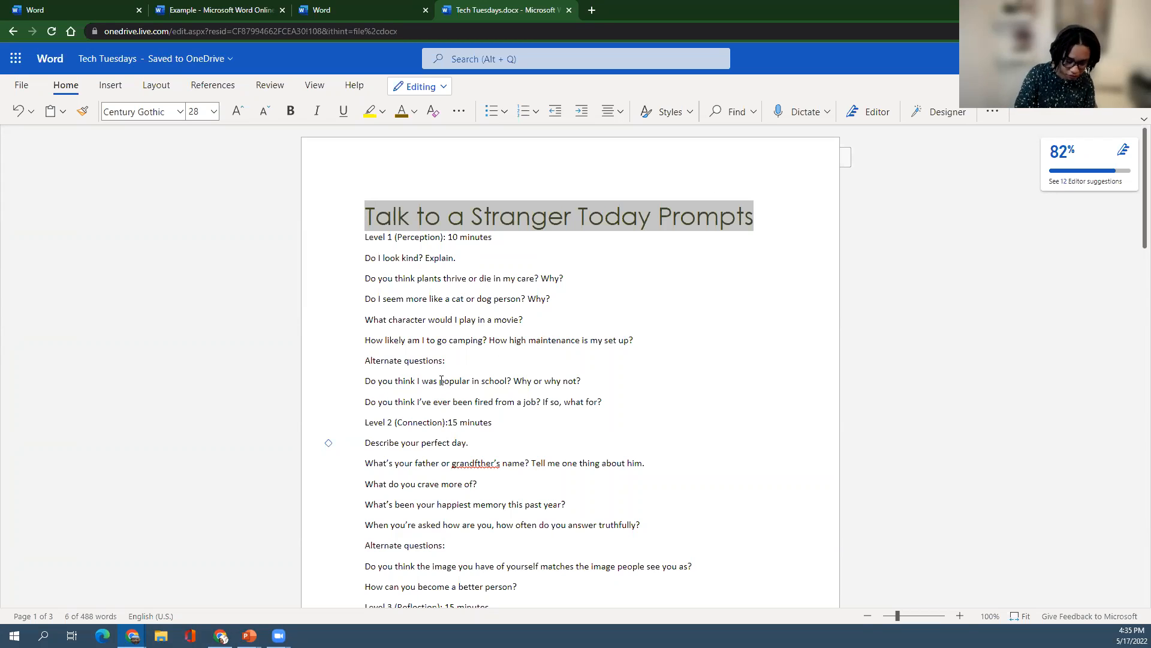
{"action": "left_click", "coordinate": [469, 295]}
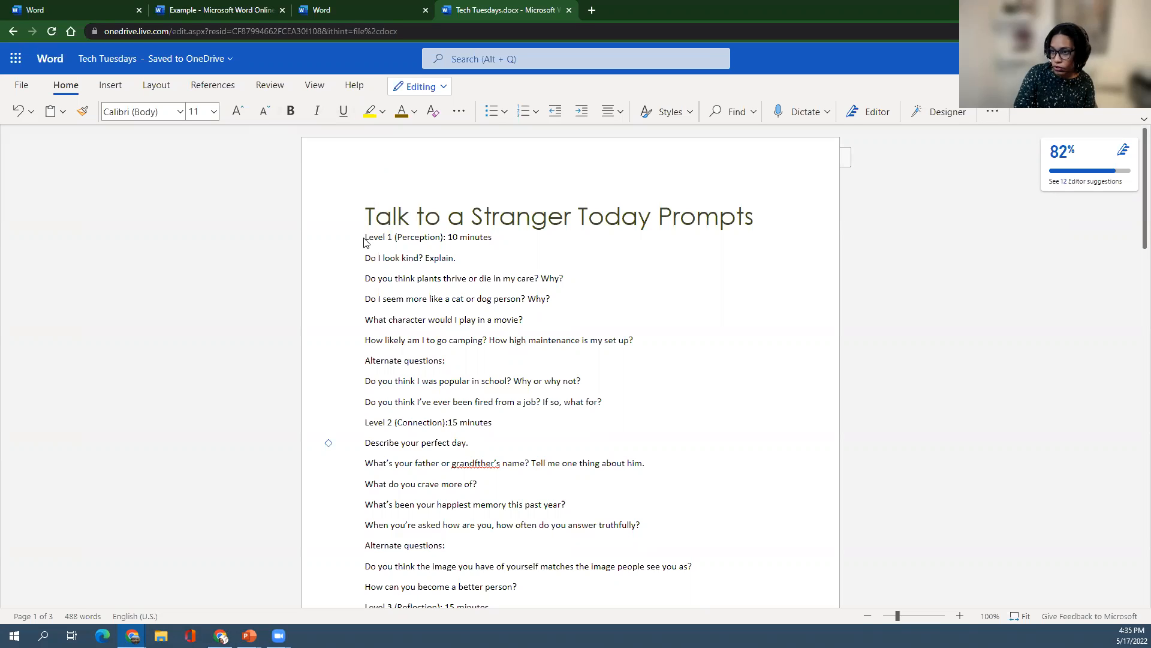
Step: Make the heading text "Level 1 (Perception):" bold, leaving out its duration
{"action": "left_click_drag", "start_coordinate": [363, 240], "coordinate": [445, 239]}
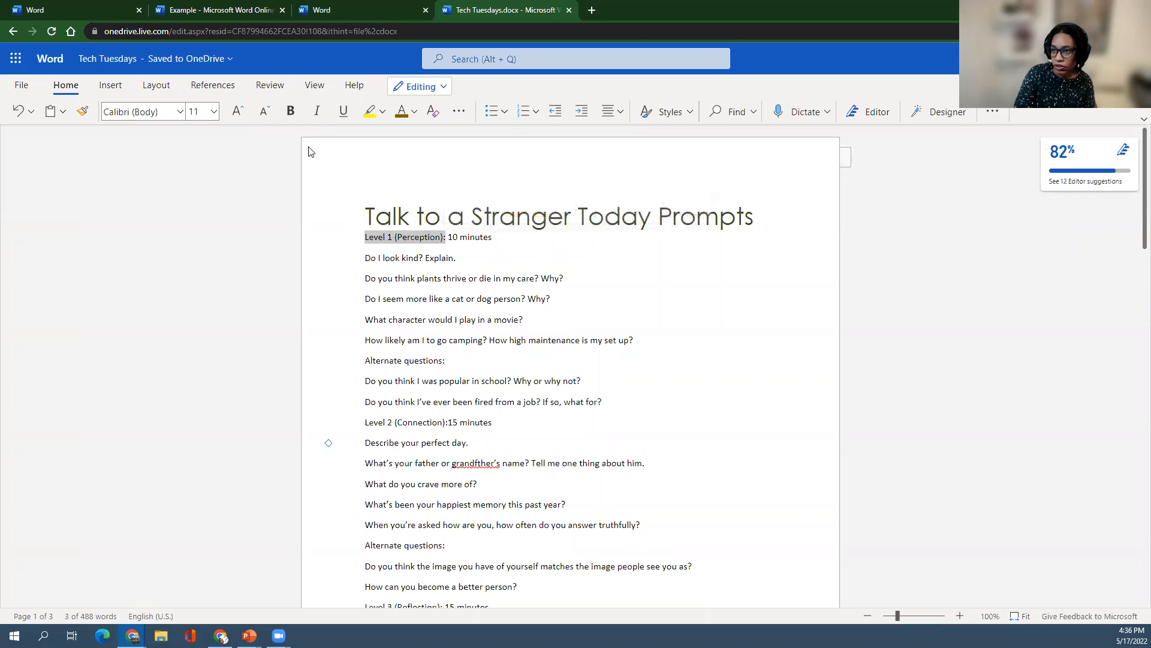
{"action": "left_click", "coordinate": [292, 114]}
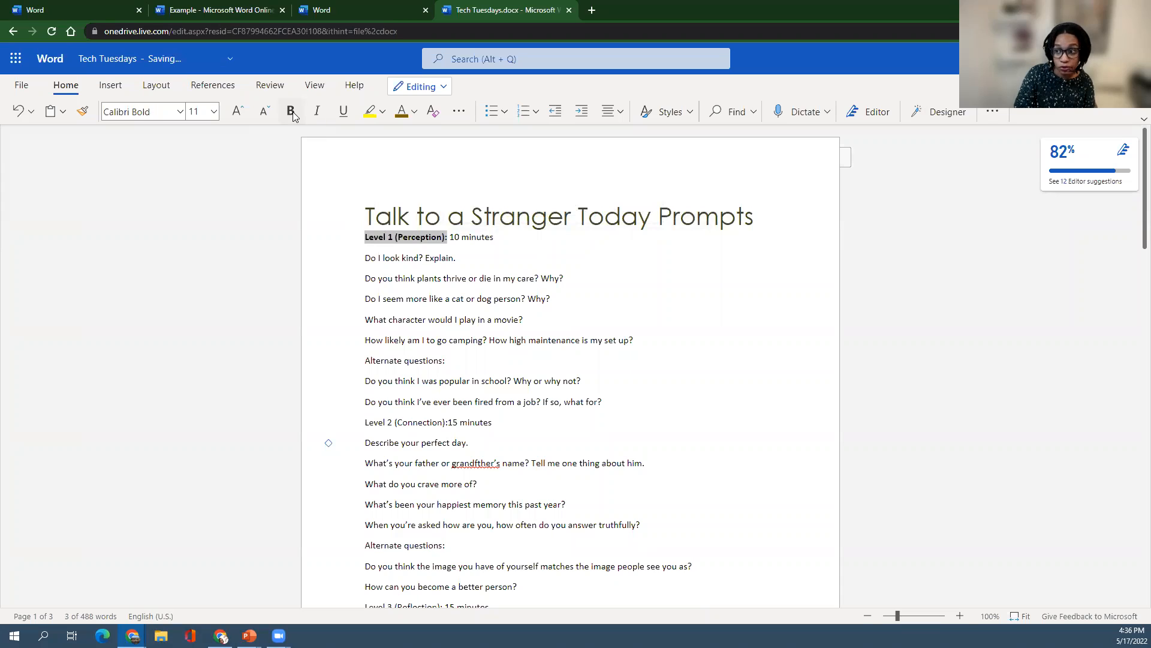
{"action": "left_click", "coordinate": [468, 236]}
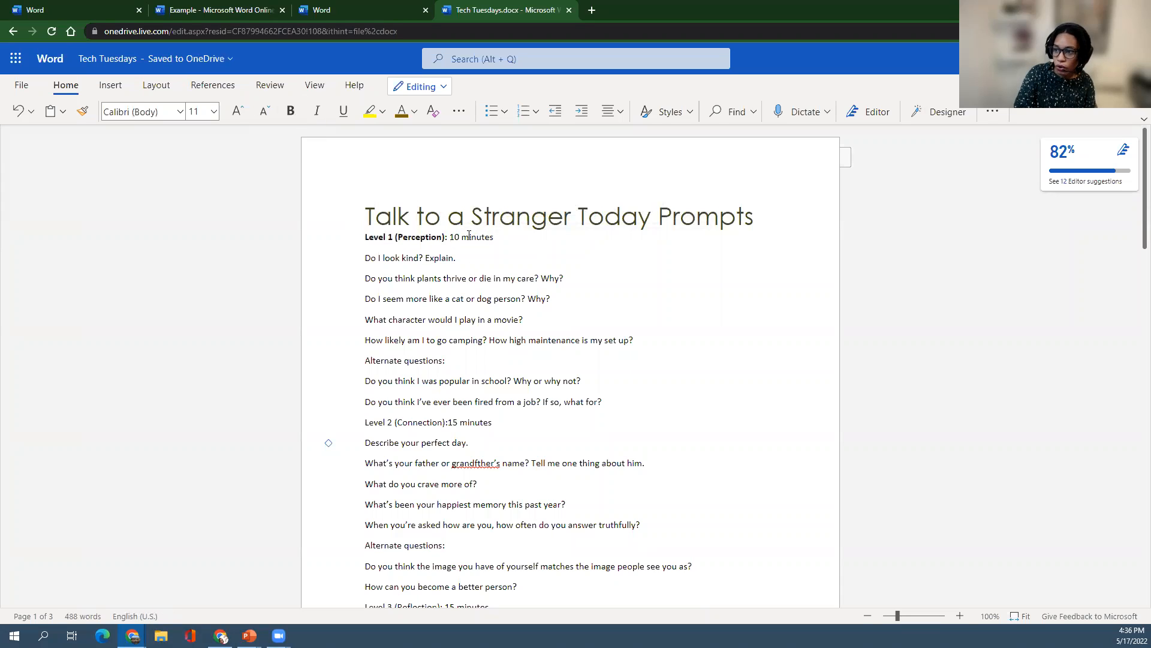
Step: Insert a space before "15 minutes" in the Level 2 line and italicize "10 minutes" in the Level 1 line
{"action": "left_click", "coordinate": [449, 422]}
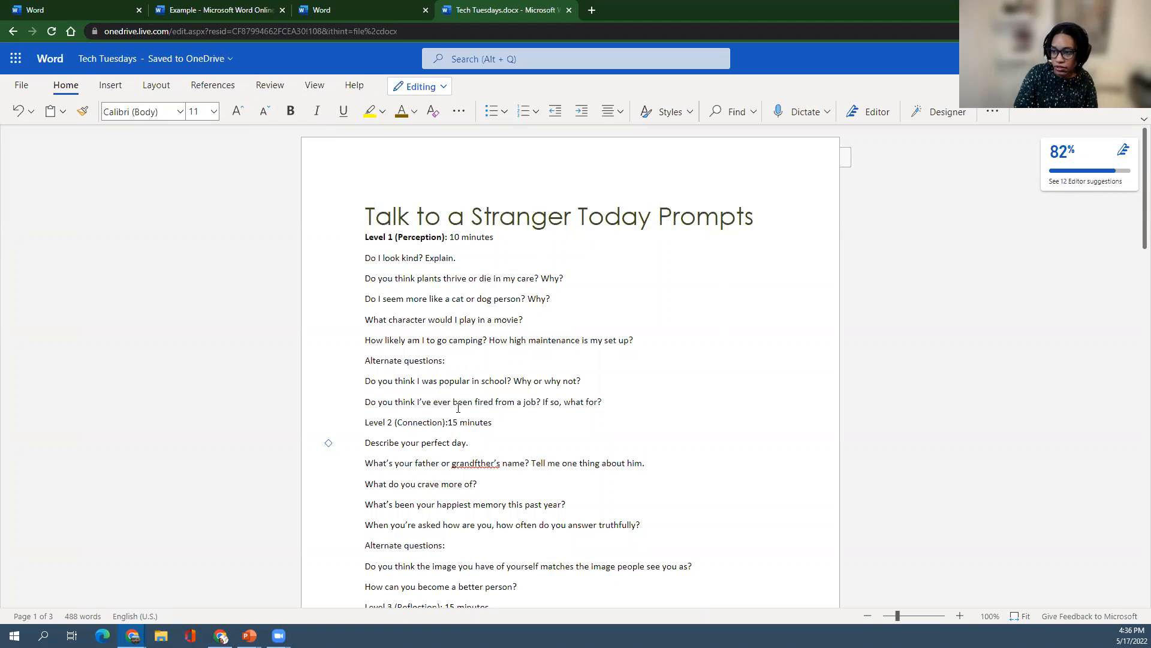
{"action": "left_click_drag", "start_coordinate": [451, 236], "coordinate": [497, 237]}
{"action": "left_click", "coordinate": [316, 111]}
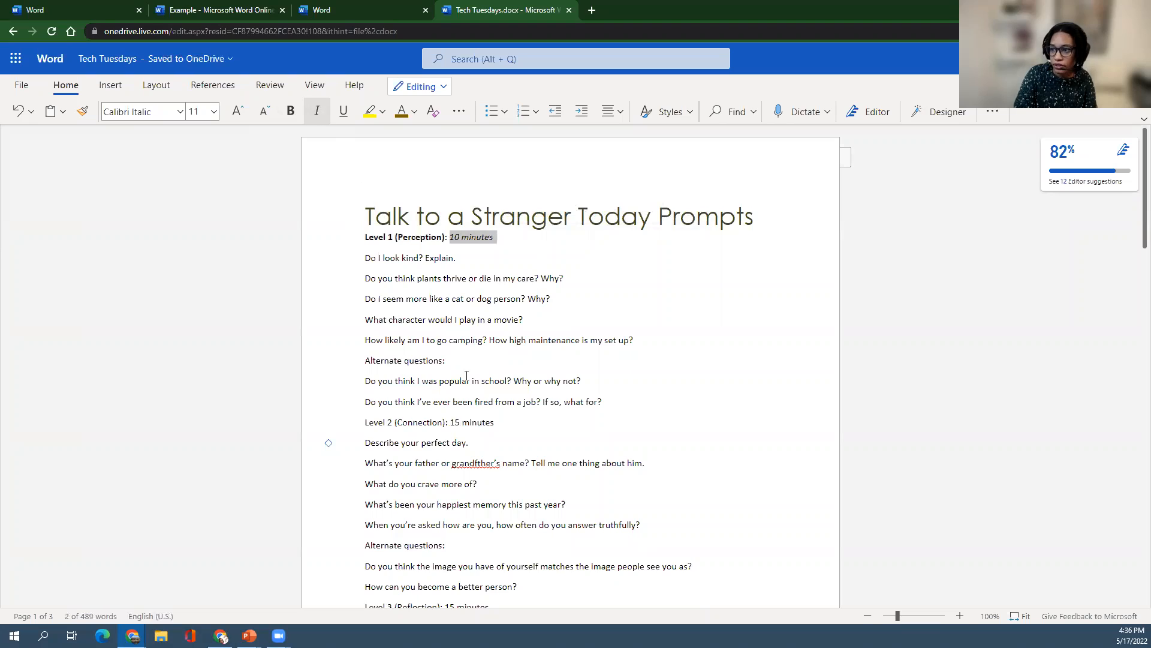
Step: Italicize "15 minutes" in both the Level 2 (Connection) and Level 3 (Reflection) lines, without underlining
{"action": "left_click_drag", "start_coordinate": [452, 422], "coordinate": [497, 422]}
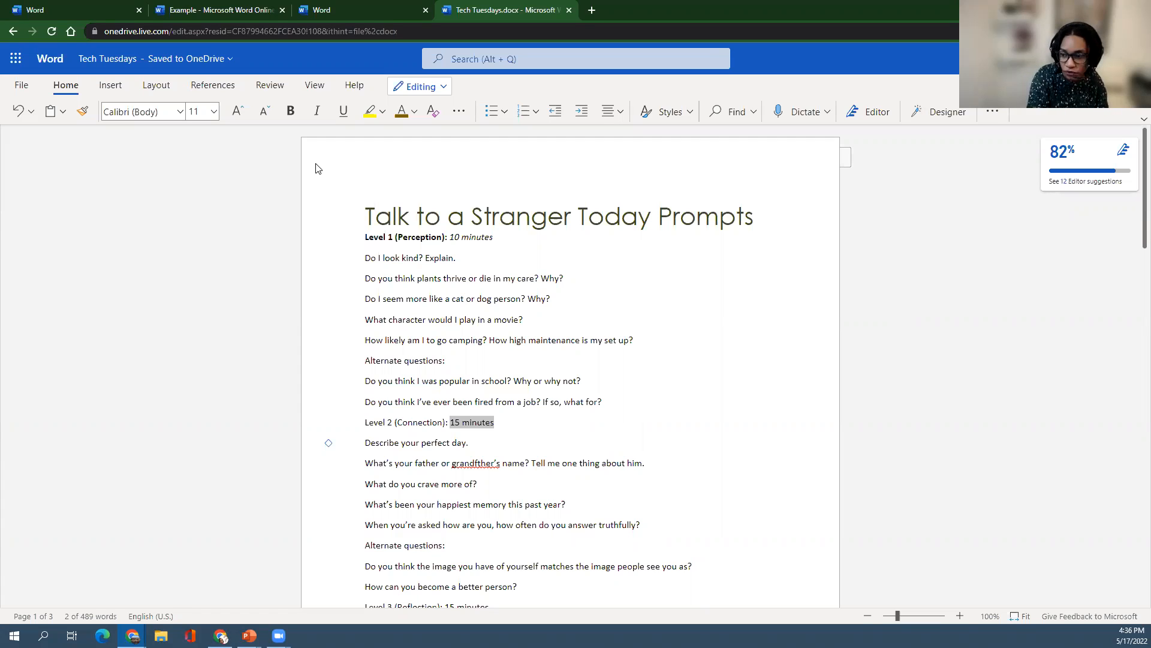
{"action": "key", "text": "ctrl+u"}
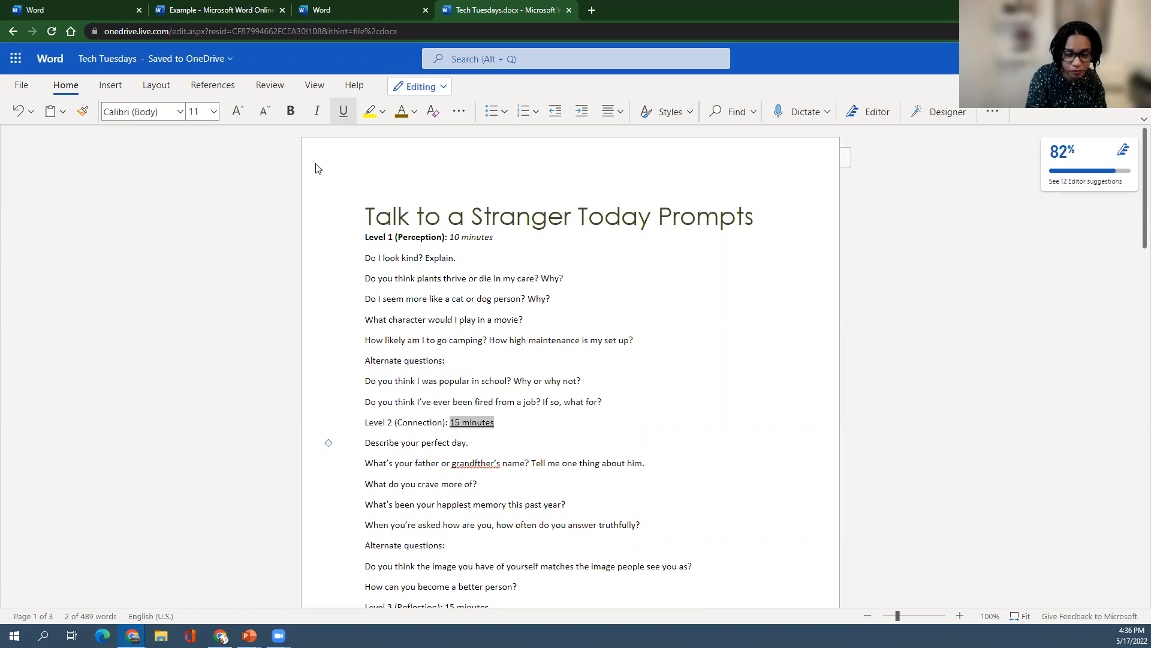
{"action": "key", "text": "ctrl+i"}
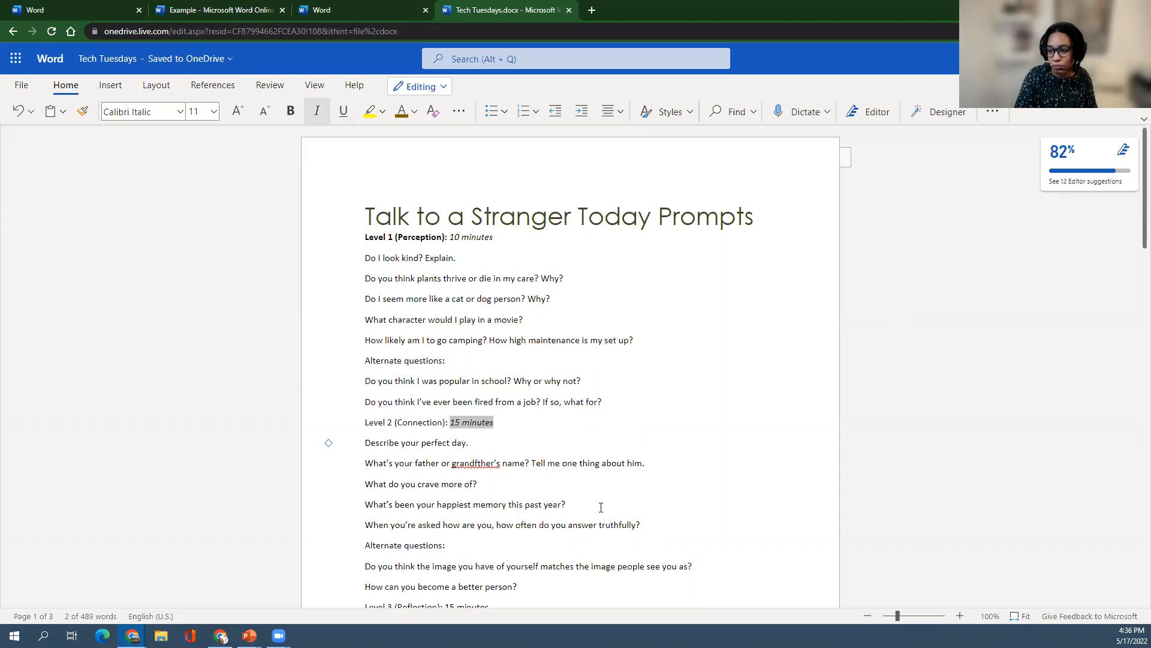
{"action": "scroll", "coordinate": [601, 507], "scroll_direction": "down", "scroll_amount": 2}
{"action": "left_click_drag", "start_coordinate": [489, 489], "coordinate": [447, 491]}
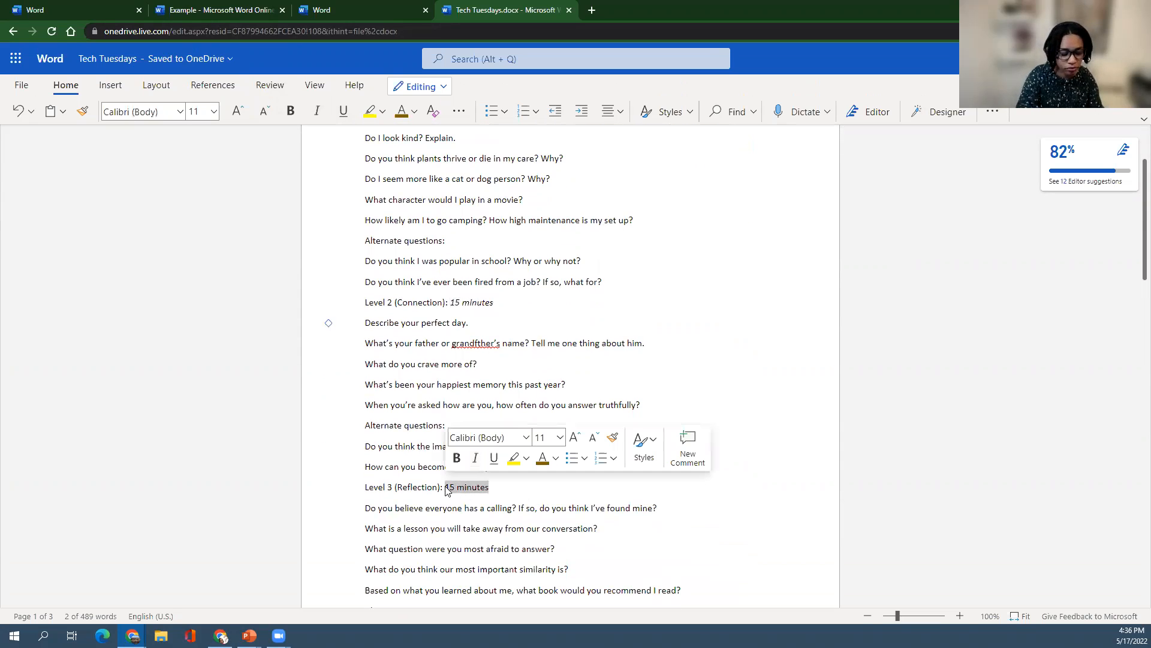
{"action": "key", "text": "ctrl+i"}
Step: Make the heading texts "Level 2 (Connection):" and "Level 3 (Reflection):" bold
{"action": "scroll", "coordinate": [447, 486], "scroll_direction": "up", "scroll_amount": 1}
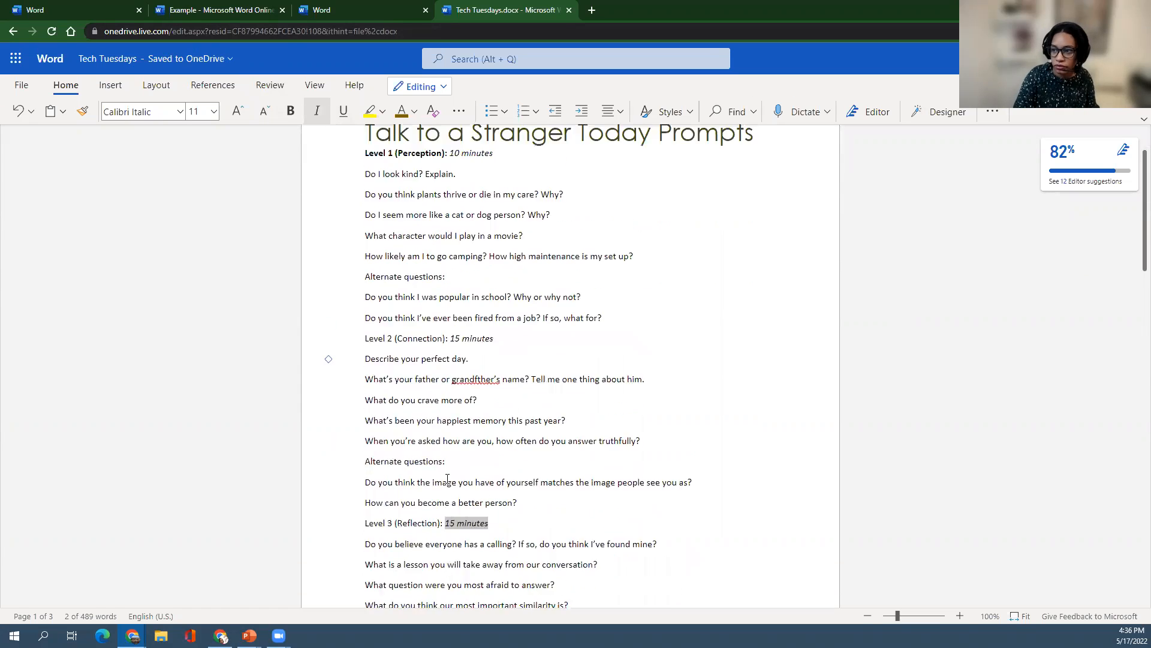
{"action": "scroll", "coordinate": [447, 480], "scroll_direction": "up", "scroll_amount": 2}
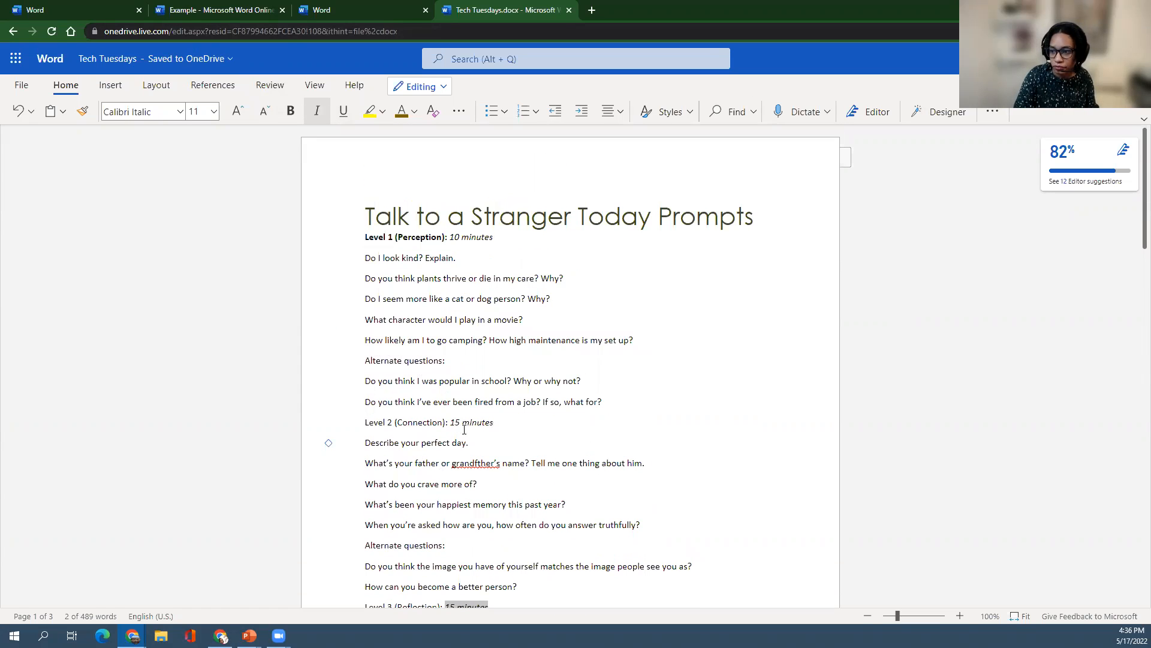
{"action": "left_click_drag", "start_coordinate": [450, 426], "coordinate": [348, 421]}
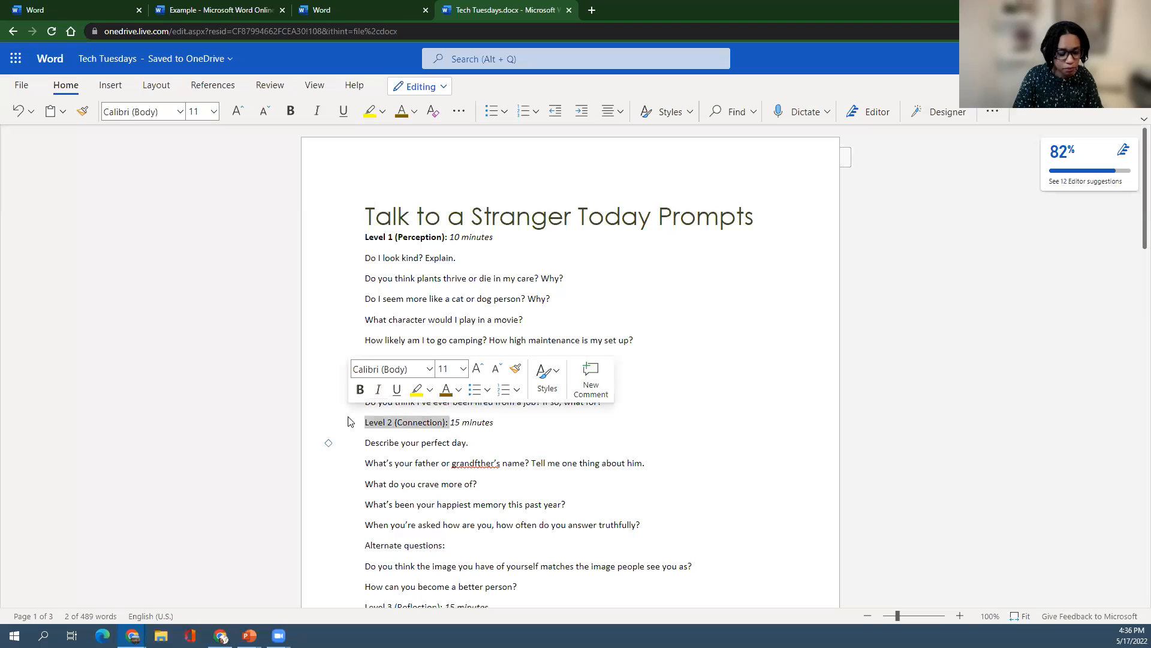
{"action": "key", "text": "ctrl+b"}
{"action": "scroll", "coordinate": [456, 486], "scroll_direction": "down", "scroll_amount": 2}
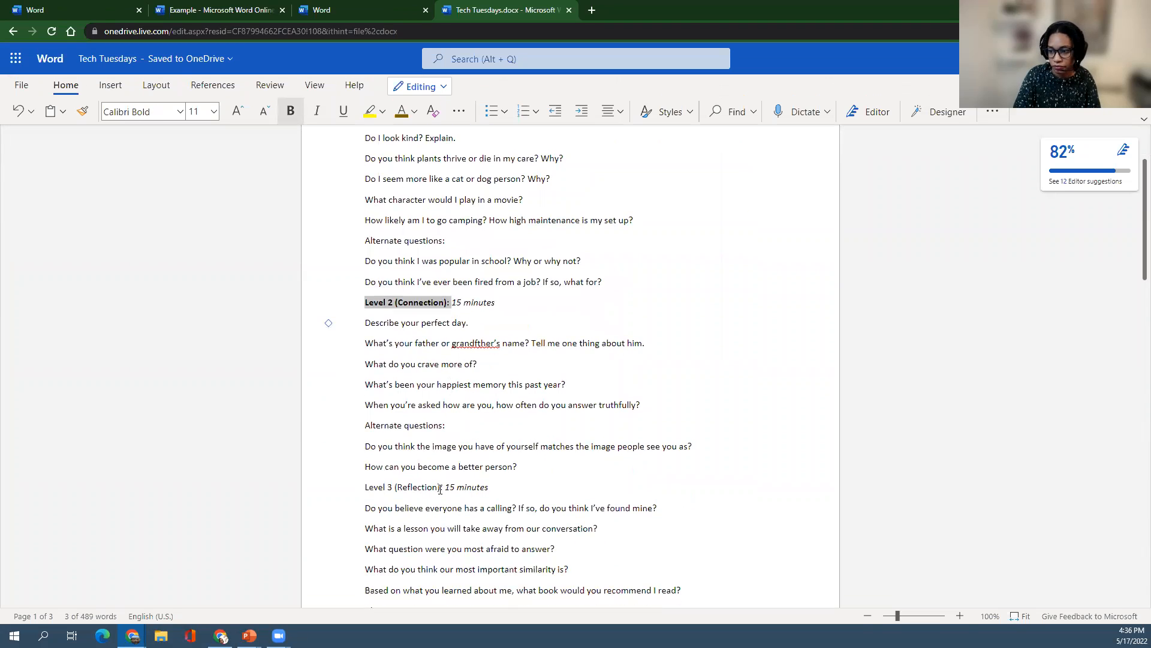
{"action": "mouse_move", "coordinate": [438, 489]}
{"action": "left_mouse_down"}
{"action": "mouse_move", "coordinate": [367, 489]}
{"action": "mouse_move", "coordinate": [442, 489]}
{"action": "left_mouse_up"}
{"action": "left_click", "coordinate": [365, 490]}
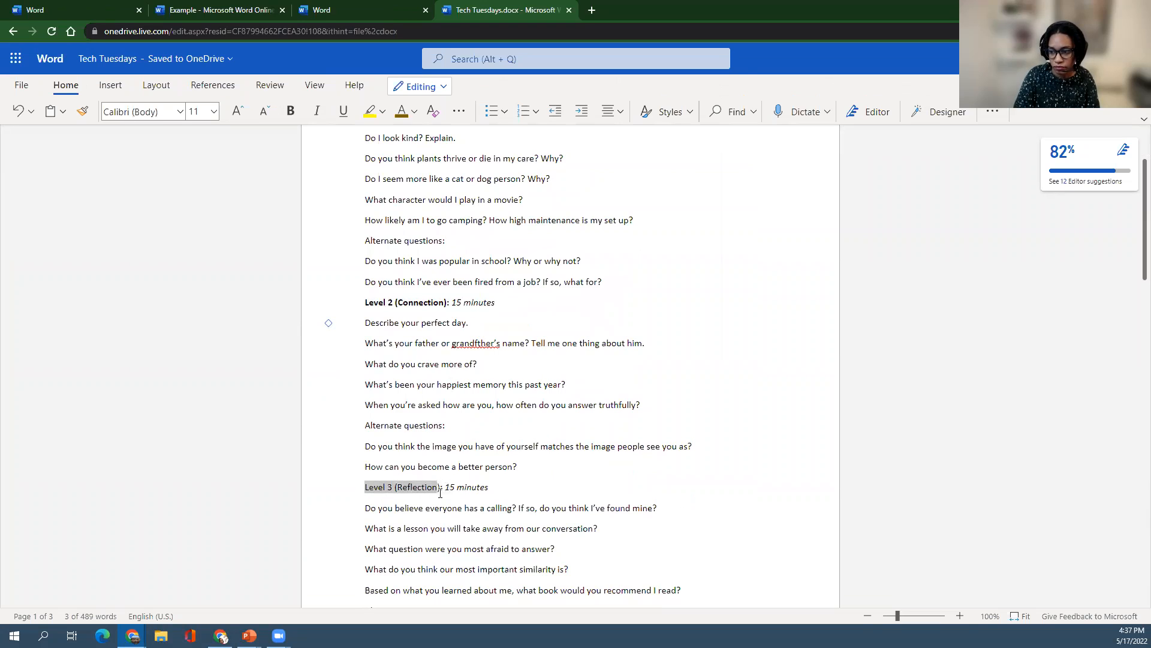
{"action": "key", "text": "ctrl+b"}
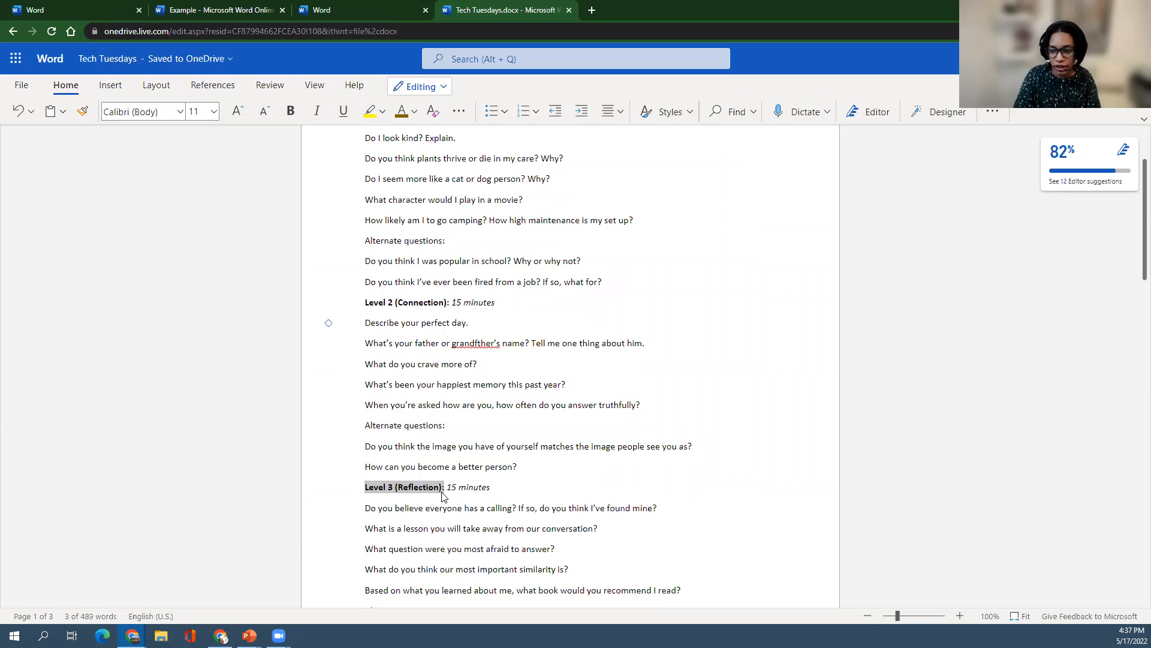
Step: Apply bold, italic and underline to the question "Do I look kind? Explain." under Level 1
{"action": "scroll", "coordinate": [456, 420], "scroll_direction": "up", "scroll_amount": 2}
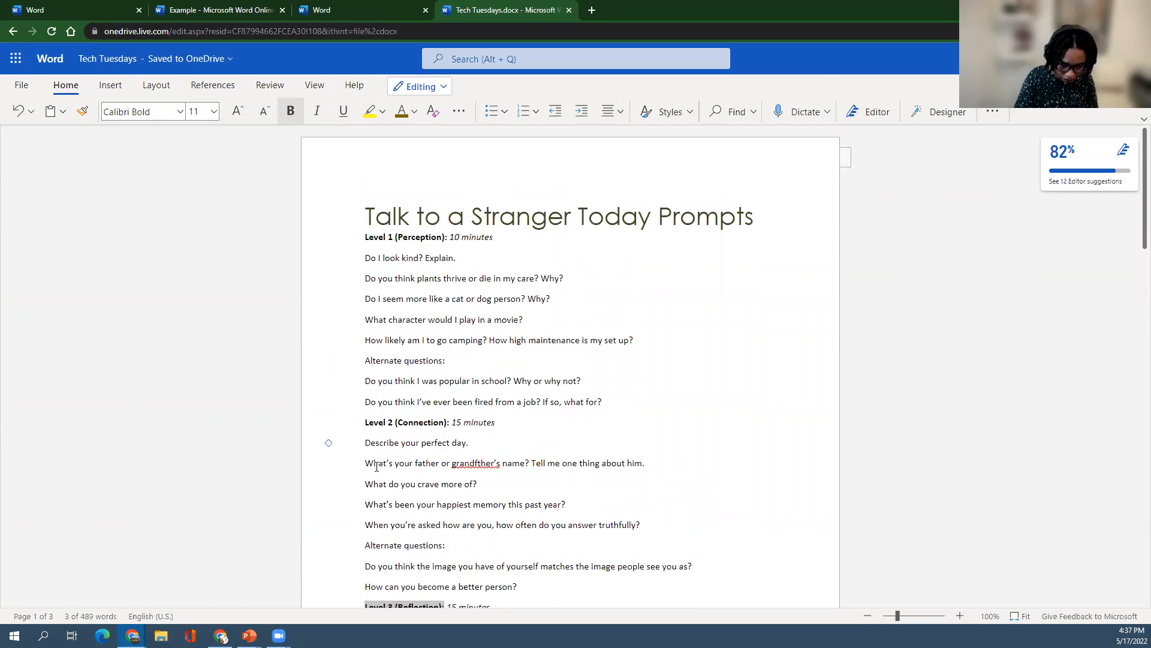
{"action": "left_click_drag", "start_coordinate": [456, 260], "coordinate": [365, 259]}
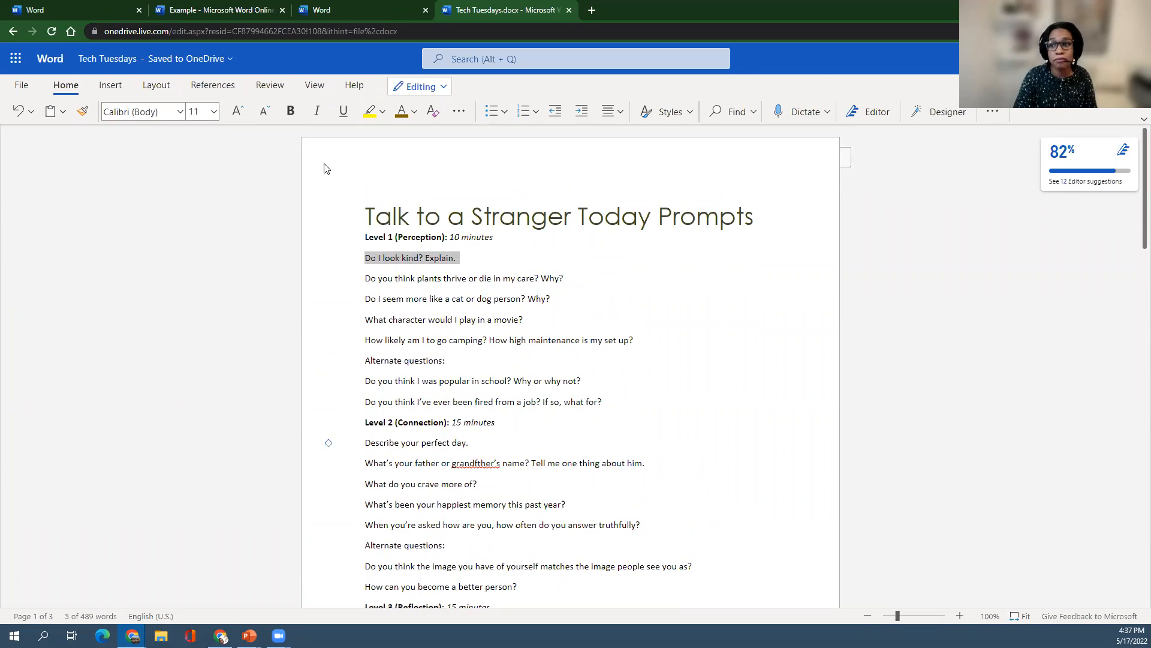
{"action": "left_click", "coordinate": [291, 111]}
{"action": "left_click", "coordinate": [319, 112]}
{"action": "left_click", "coordinate": [344, 111]}
{"action": "left_click", "coordinate": [486, 266]}
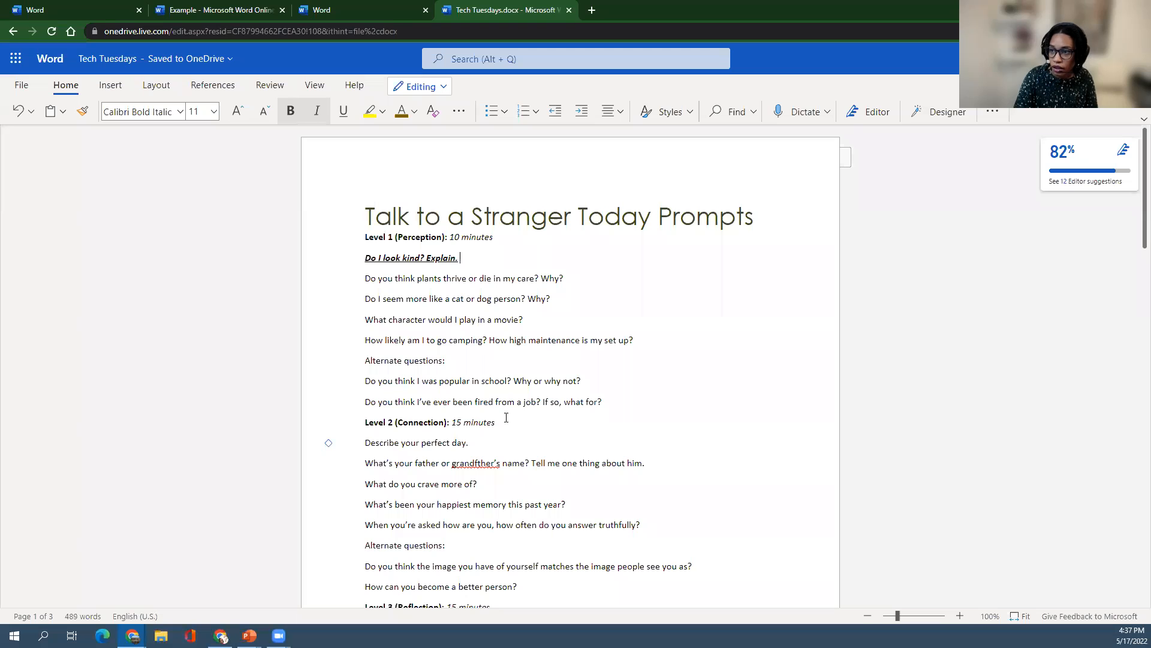
Step: Add the text "SELECT NEW ONES HERE" after "Alternate questions:" in the Level 1 section
{"action": "scroll", "coordinate": [462, 360], "scroll_direction": "down", "scroll_amount": 1}
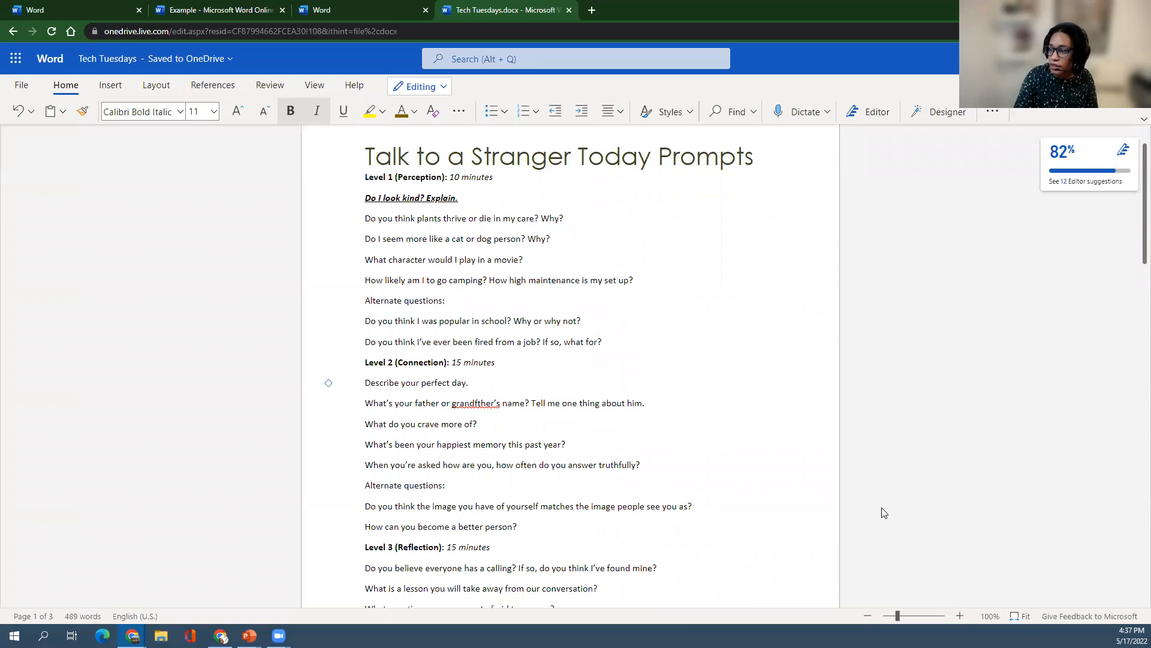
{"action": "left_click", "coordinate": [959, 609]}
{"action": "left_click", "coordinate": [960, 614]}
{"action": "left_click", "coordinate": [464, 322]}
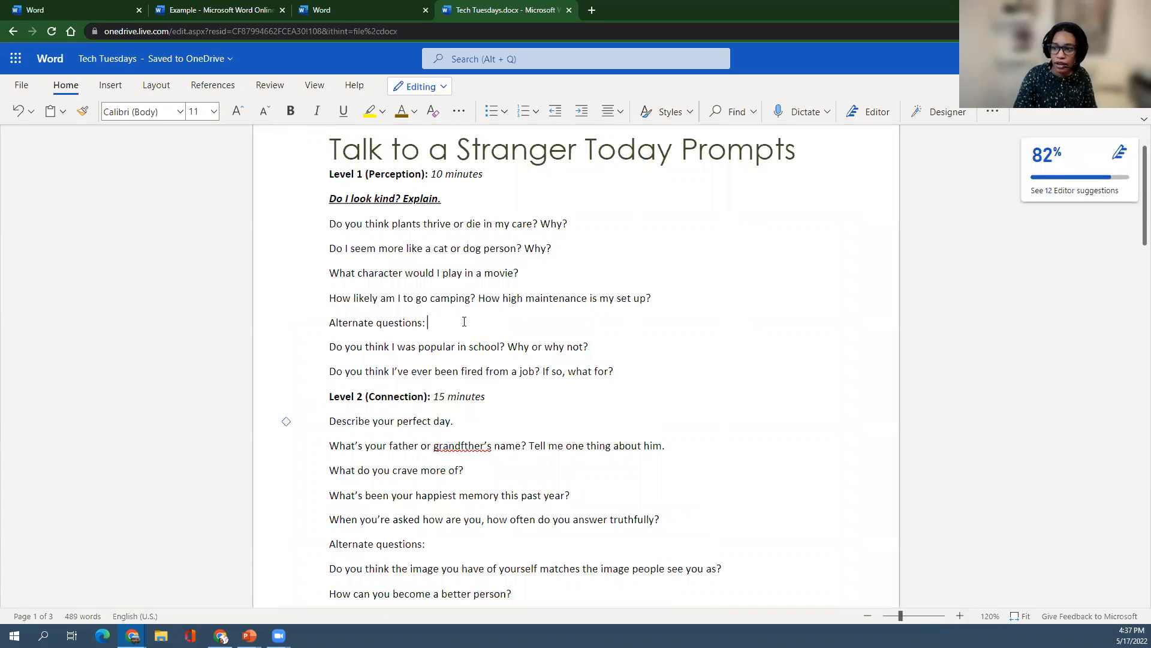
{"action": "left_click_drag", "start_coordinate": [443, 325], "coordinate": [382, 322]}
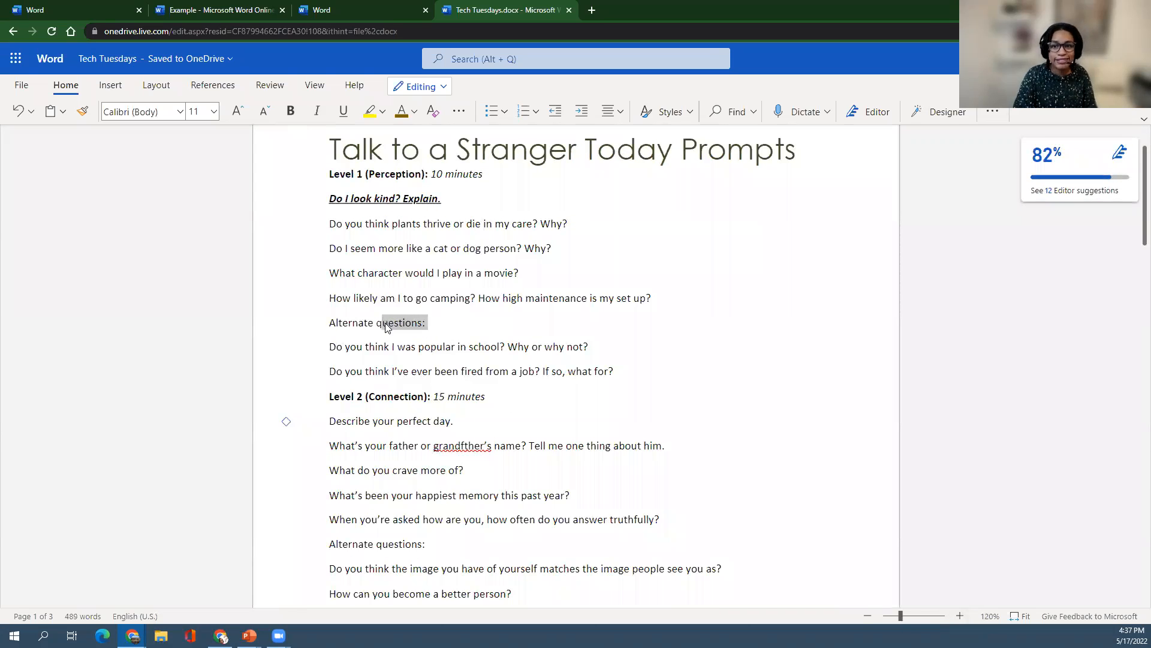
{"action": "left_click", "coordinate": [428, 328]}
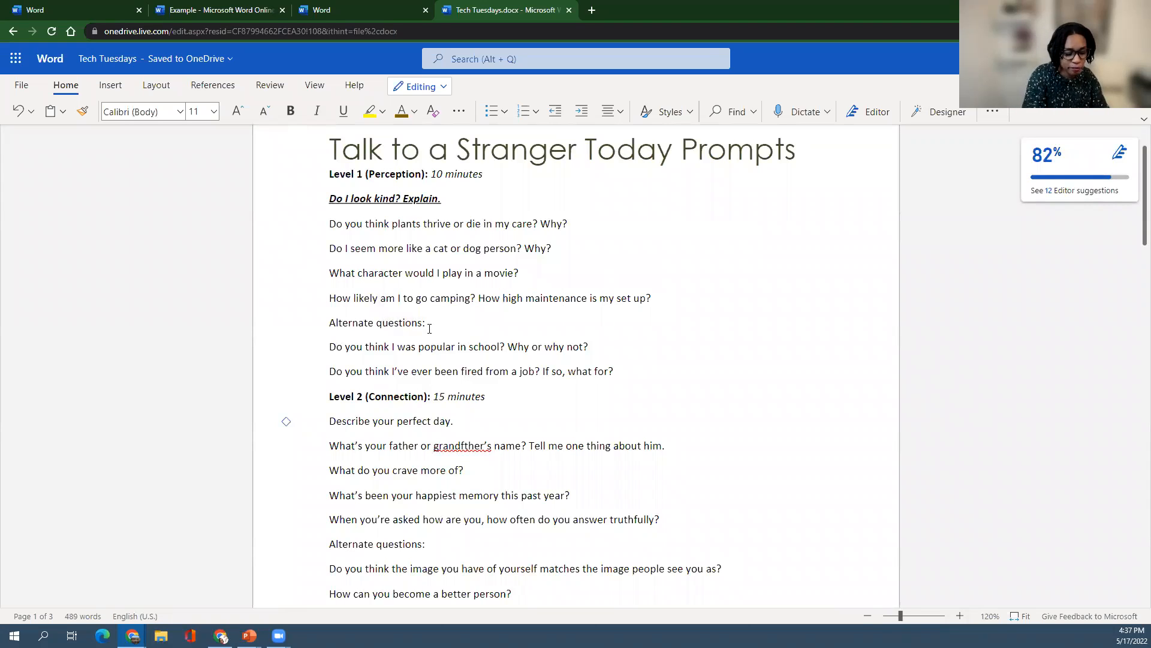
{"action": "type", "text": "SELE"}
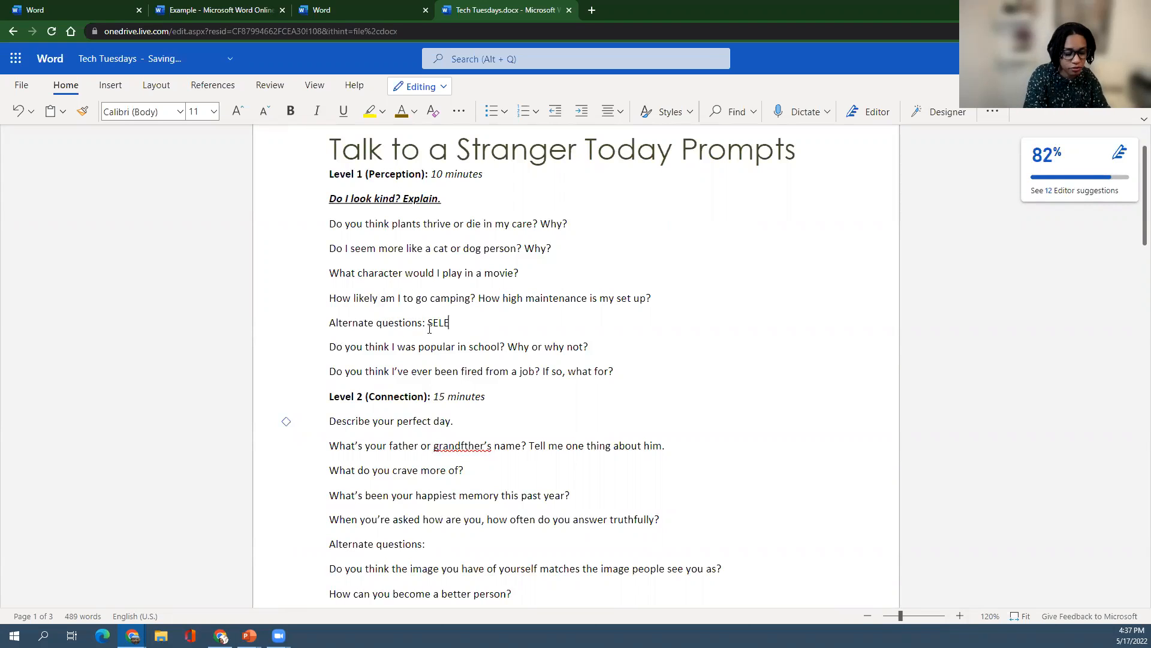
{"action": "type", "text": "CT NEW ONE"}
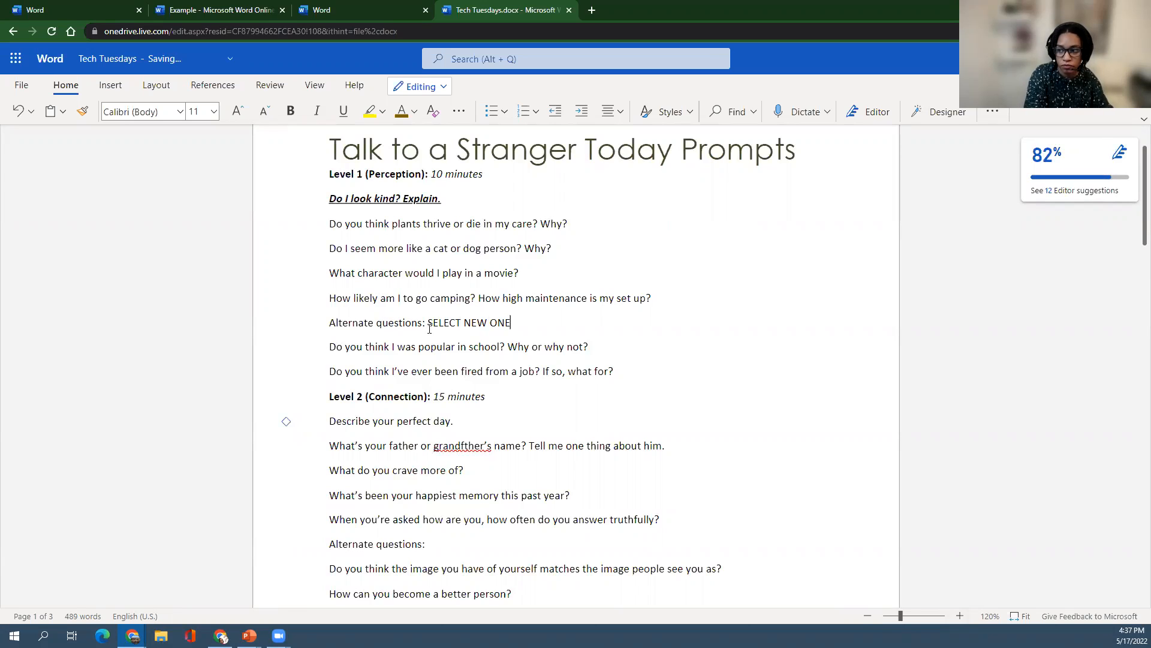
{"action": "type", "text": "S HERE"}
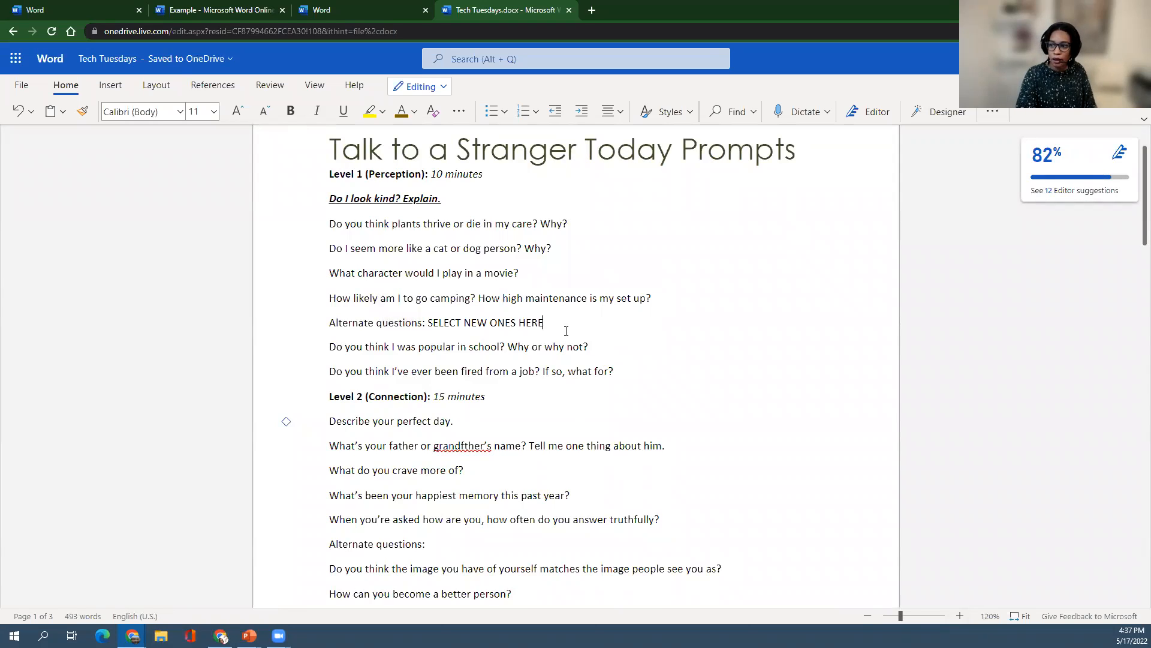
Step: Highlight the line "Alternate questions: SELECT NEW ONES HERE" in yellow, and change its highlight color to turquoise
{"action": "left_click_drag", "start_coordinate": [561, 326], "coordinate": [330, 327]}
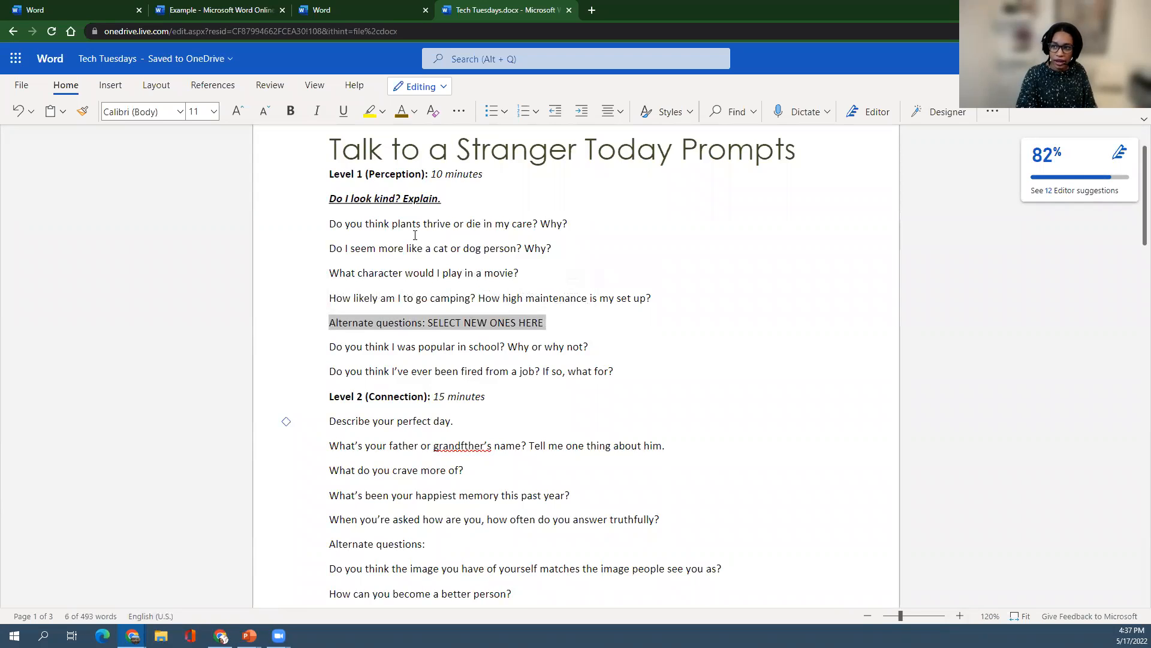
{"action": "left_click", "coordinate": [370, 112]}
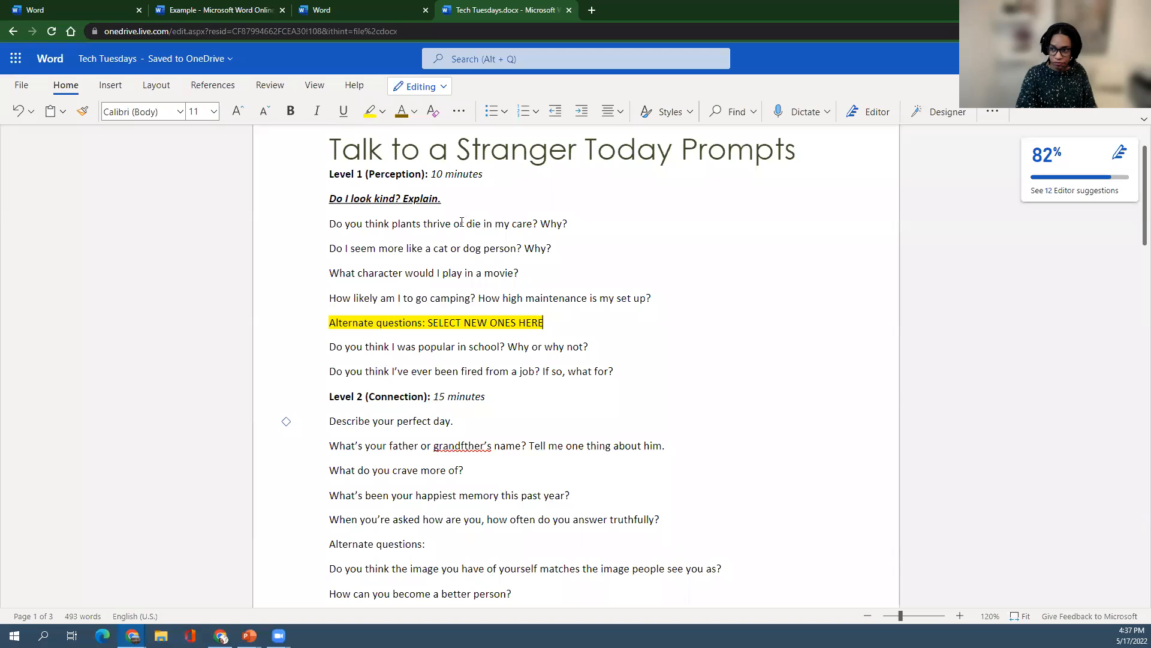
{"action": "left_click_drag", "start_coordinate": [568, 326], "coordinate": [329, 326]}
{"action": "left_click", "coordinate": [382, 112]}
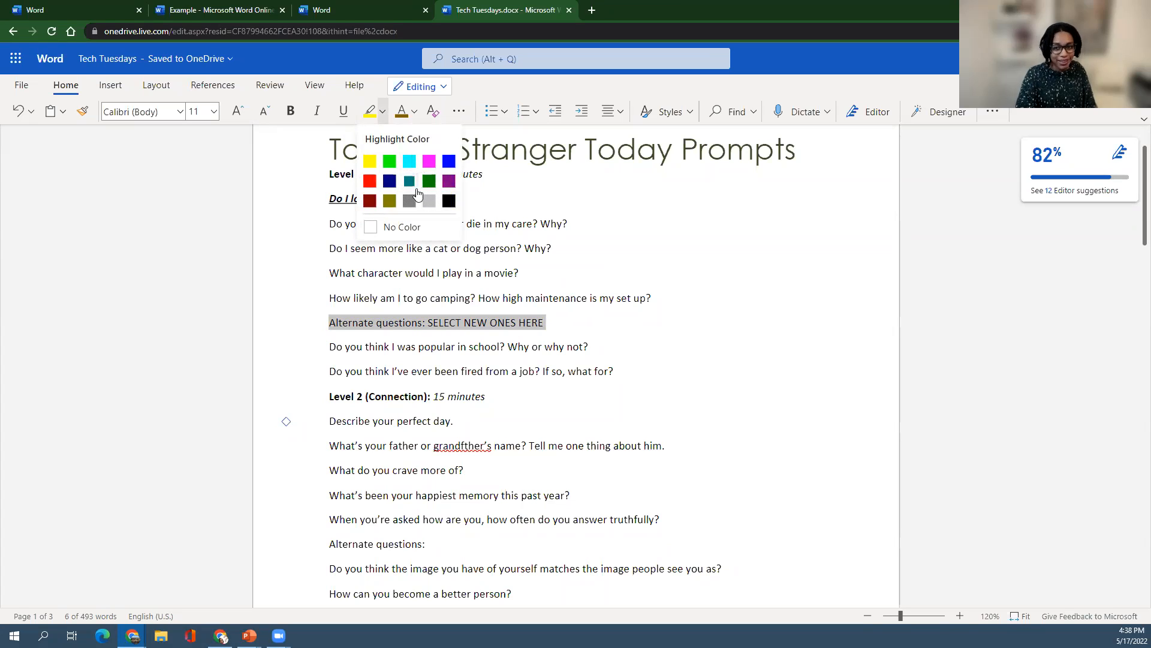
{"action": "left_click", "coordinate": [409, 161]}
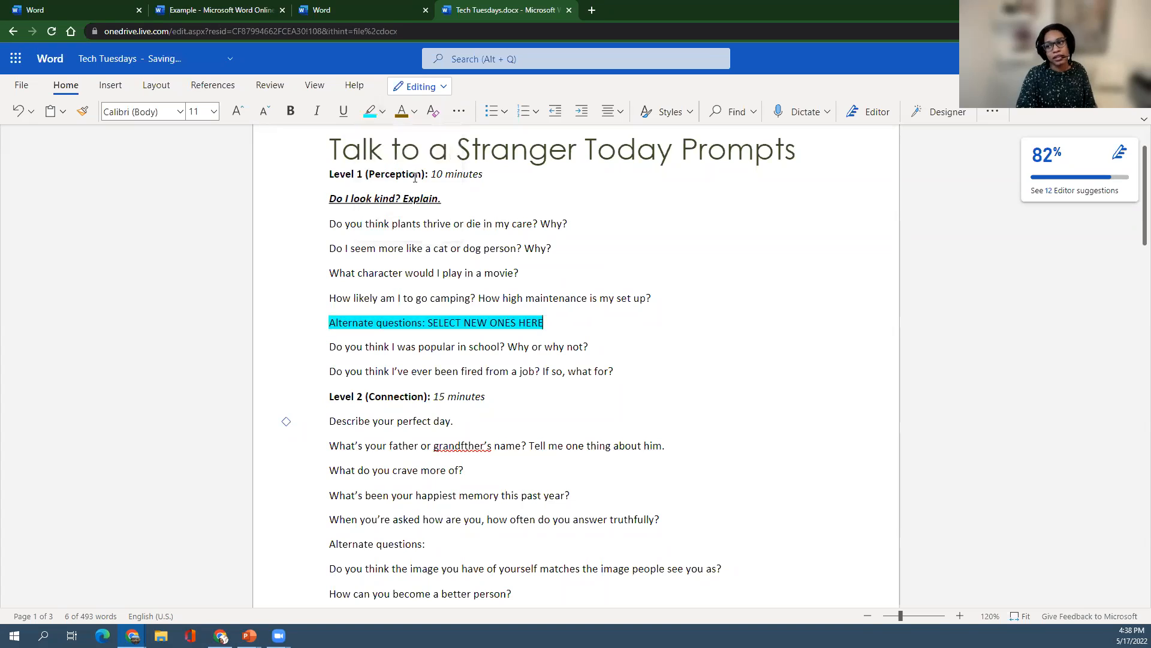
Step: Remove the highlight color from the line "Alternate questions: SELECT NEW ONES HERE"
{"action": "left_click", "coordinate": [383, 111]}
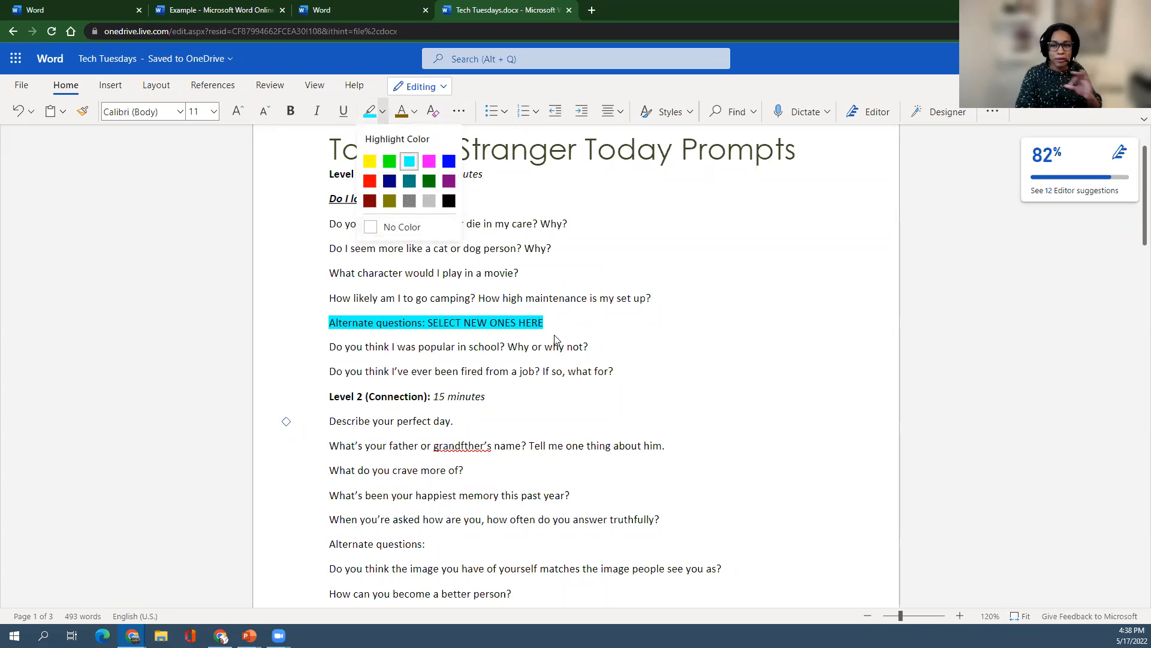
{"action": "left_click", "coordinate": [398, 228]}
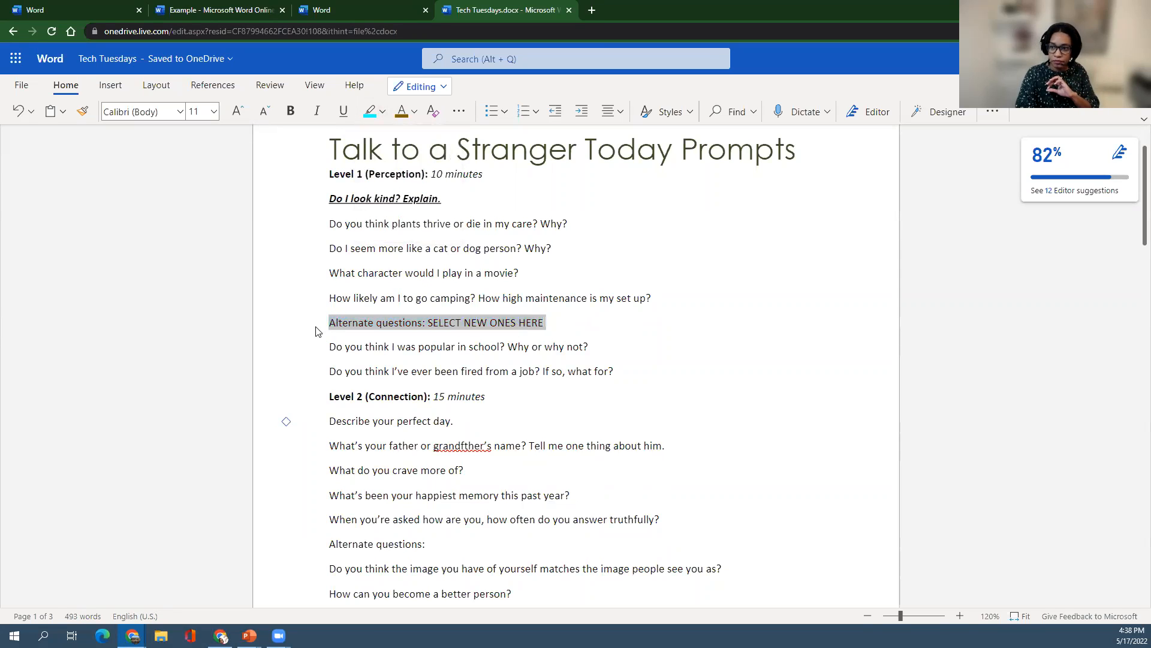
{"action": "left_click", "coordinate": [383, 112]}
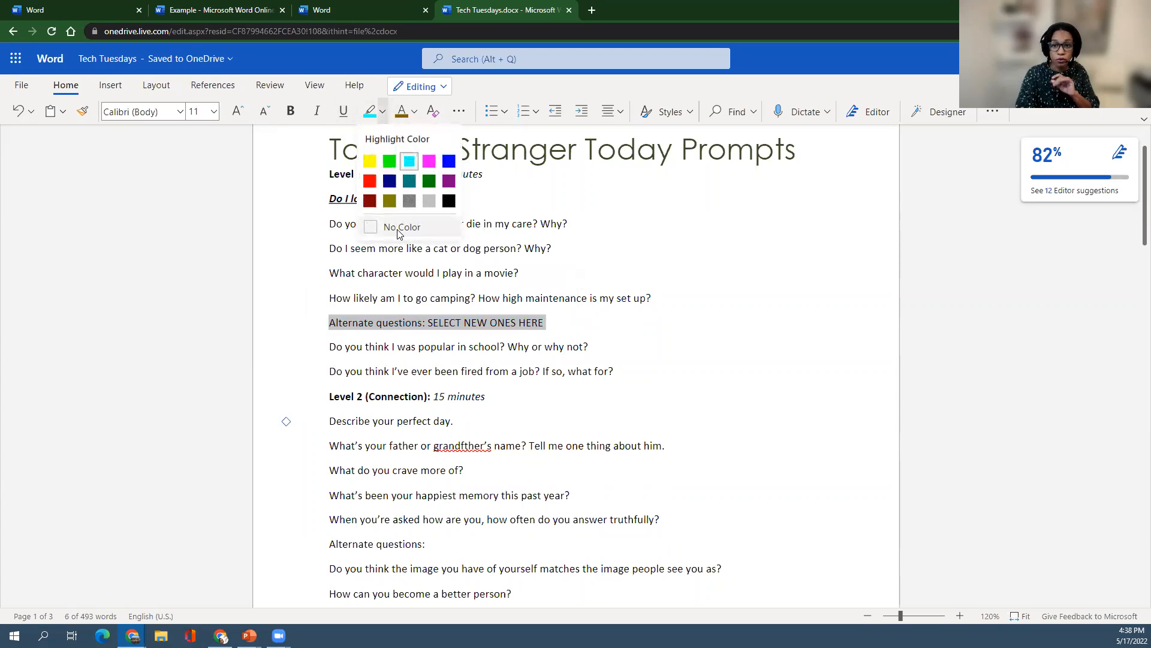
{"action": "left_click", "coordinate": [397, 227]}
{"action": "key", "text": "End"}
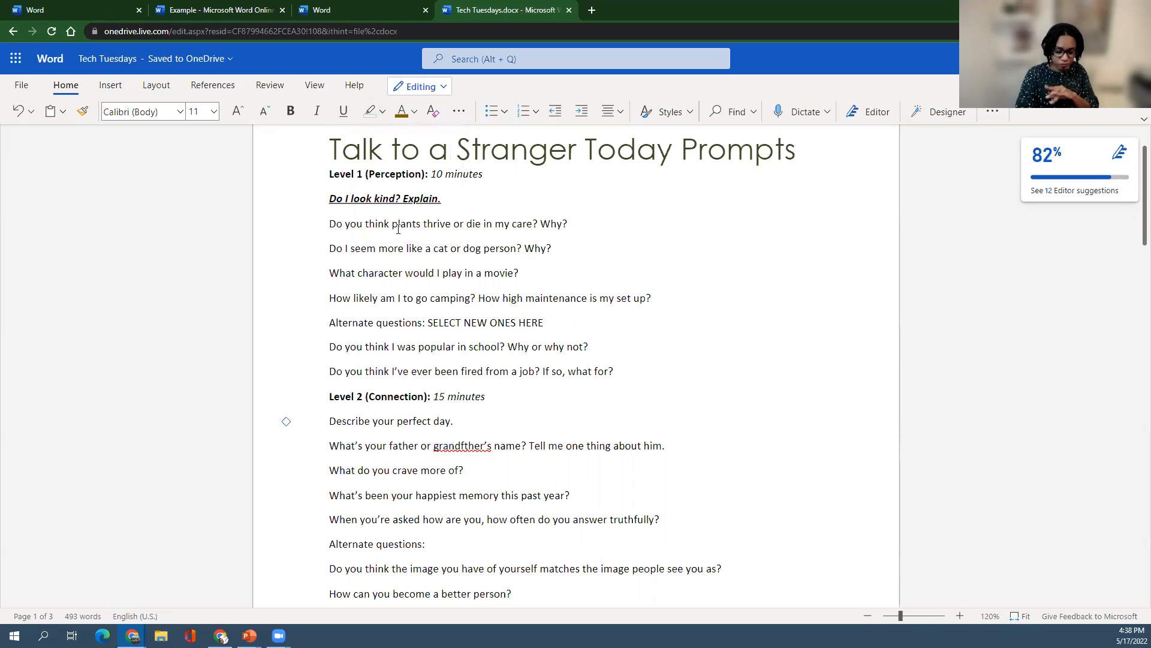
{"action": "scroll", "coordinate": [682, 372], "scroll_direction": "up", "scroll_amount": 1}
{"action": "scroll", "coordinate": [681, 373], "scroll_direction": "down", "scroll_amount": 2}
{"action": "scroll", "coordinate": [673, 376], "scroll_direction": "up", "scroll_amount": 1}
{"action": "scroll", "coordinate": [670, 377], "scroll_direction": "up", "scroll_amount": 1}
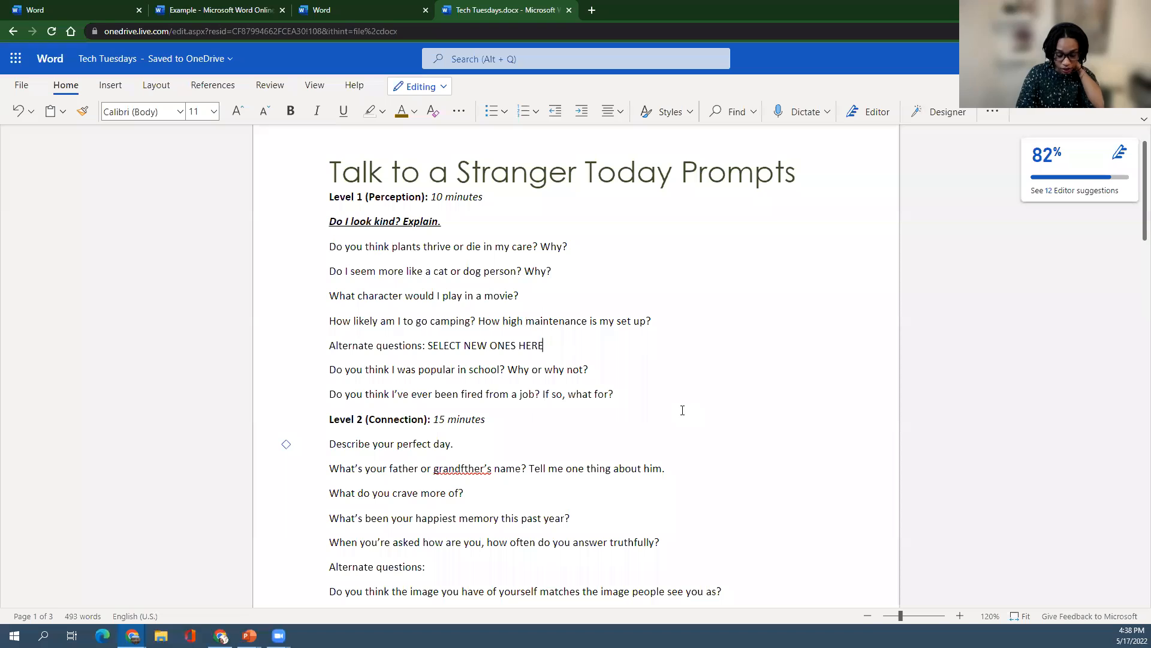
{"action": "left_click", "coordinate": [624, 116]}
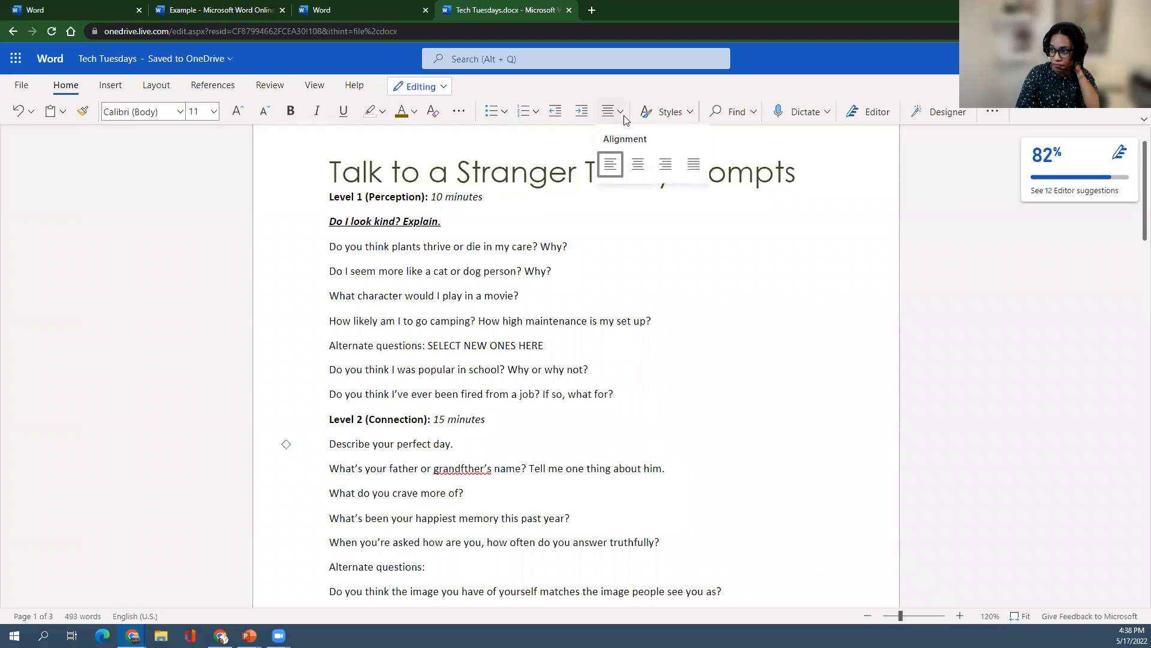
{"action": "left_click", "coordinate": [624, 119]}
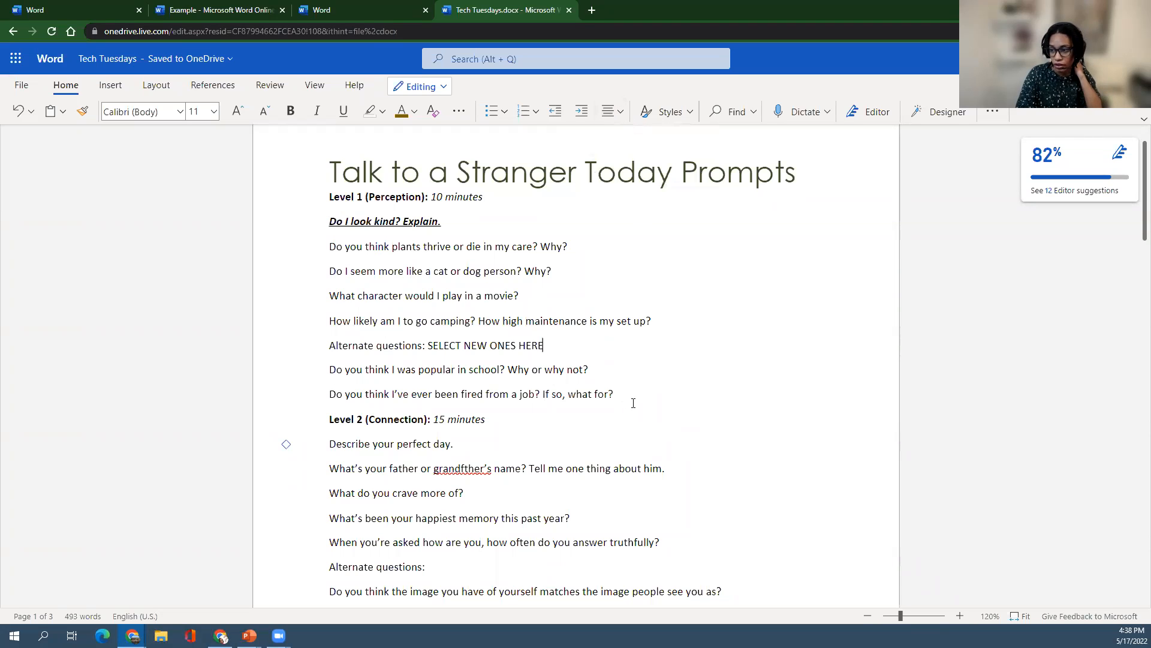
Step: Center the Level 1 "Alternate questions" line and the two questions below it, and change their alignment to right
{"action": "left_click_drag", "start_coordinate": [589, 384], "coordinate": [322, 343]}
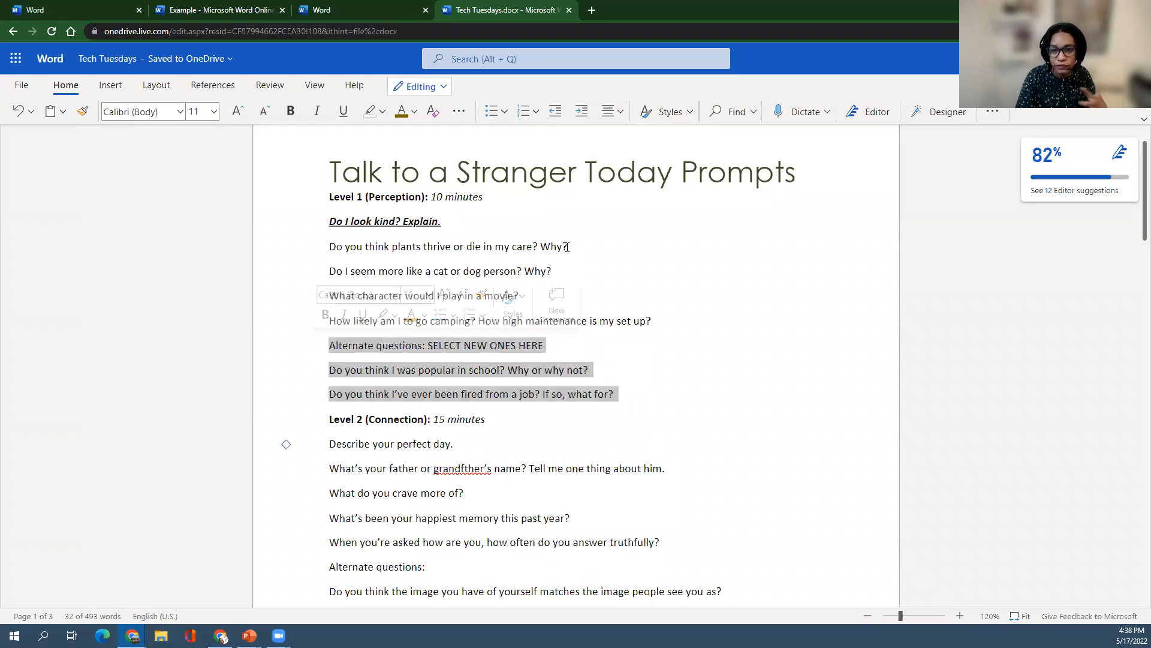
{"action": "left_click", "coordinate": [625, 121]}
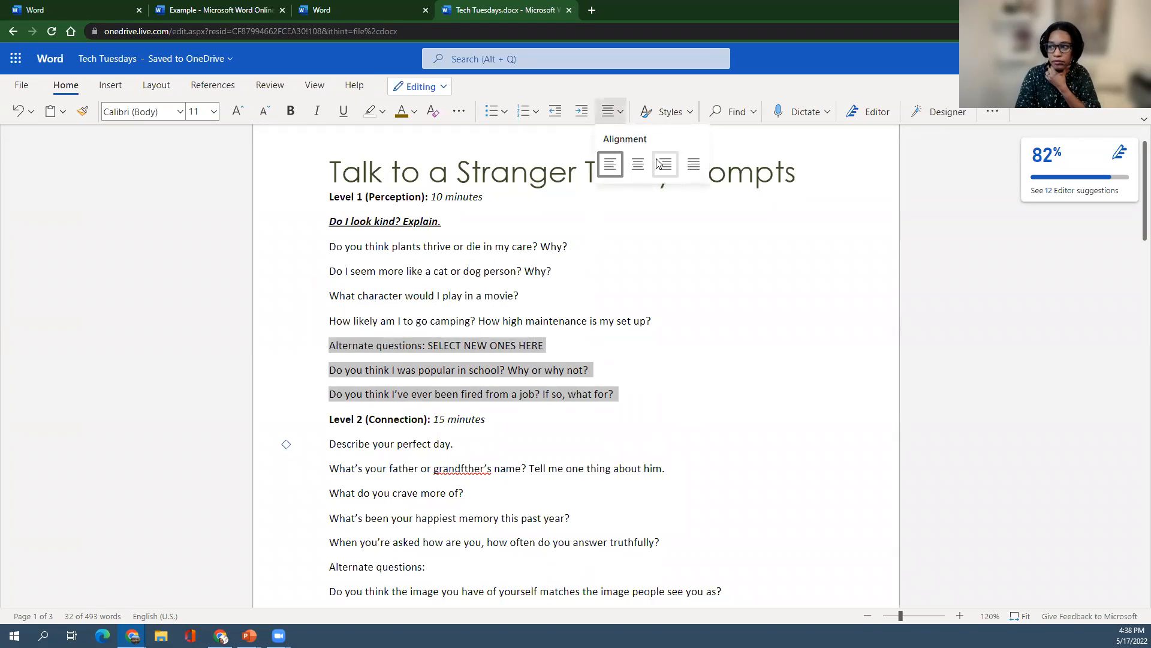
{"action": "left_click", "coordinate": [637, 163]}
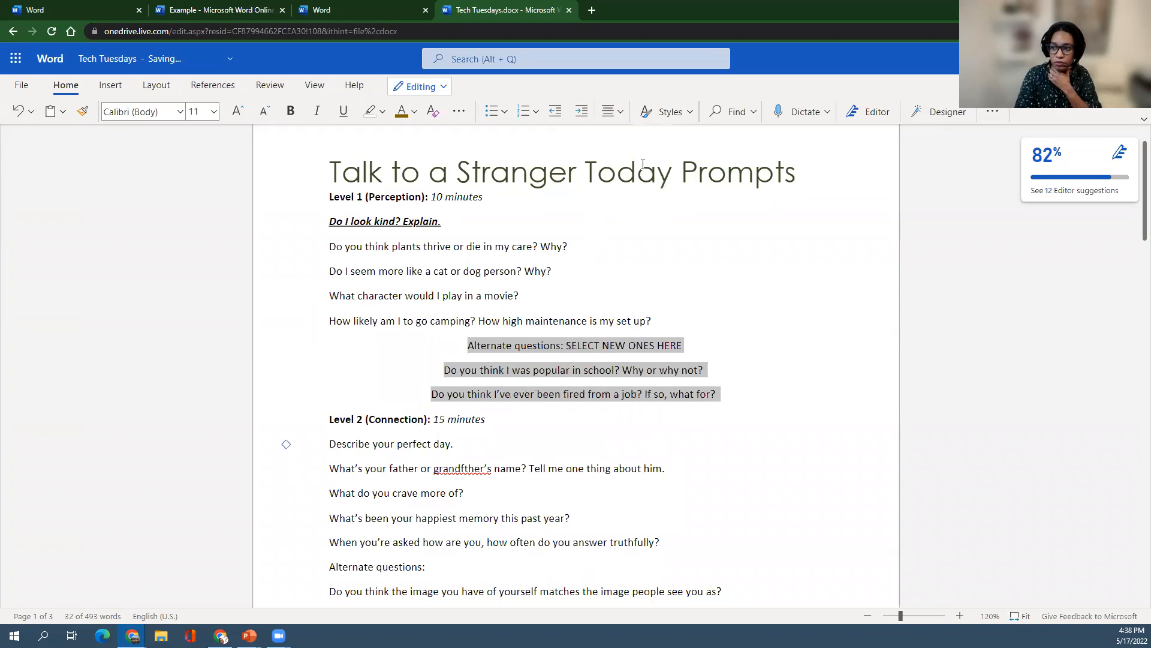
{"action": "left_click", "coordinate": [618, 115]}
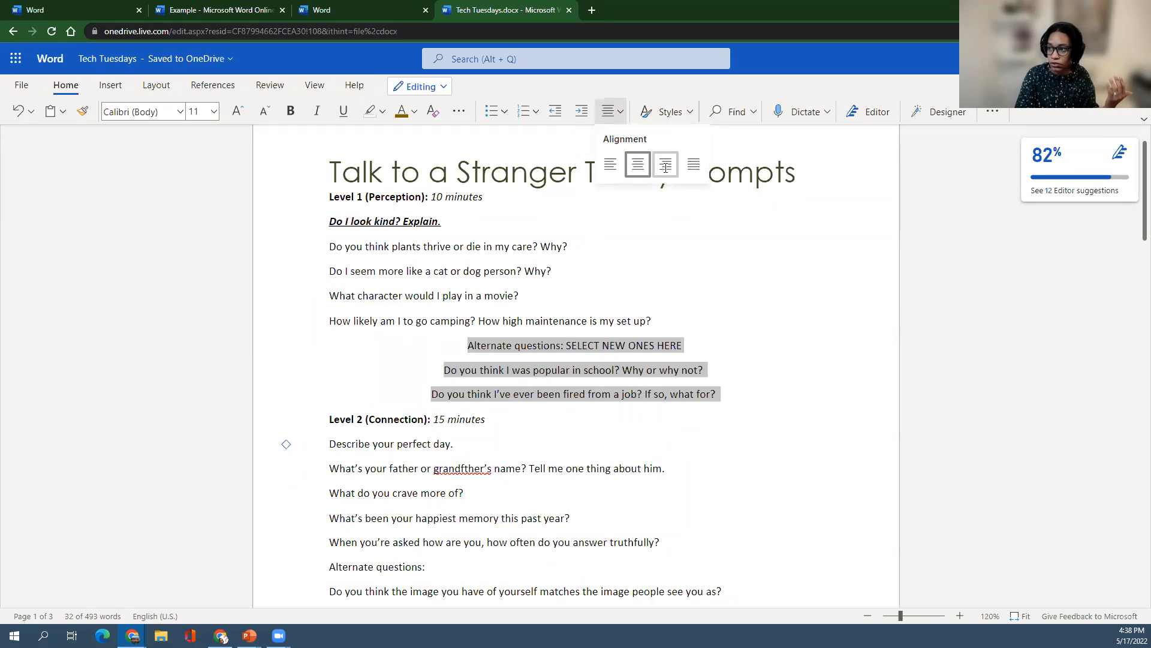
{"action": "left_click", "coordinate": [664, 164]}
Step: Justify the Level 1 "Alternate questions" line and its two questions, and set them back to left alignment
{"action": "left_click", "coordinate": [613, 111]}
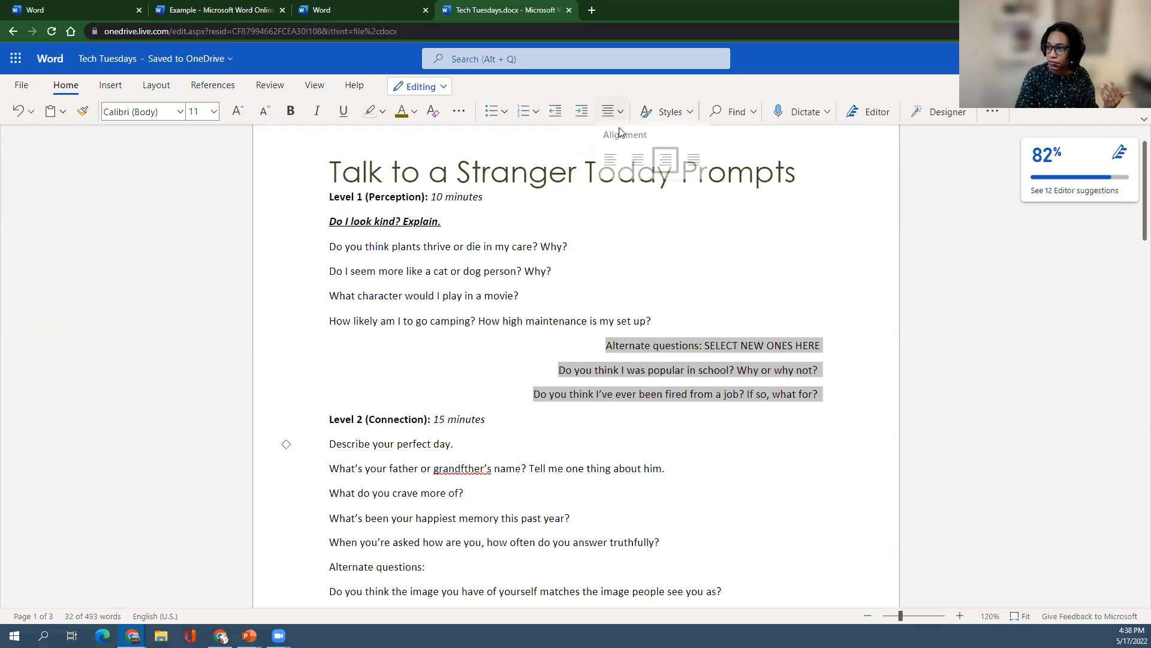
{"action": "left_click", "coordinate": [693, 168]}
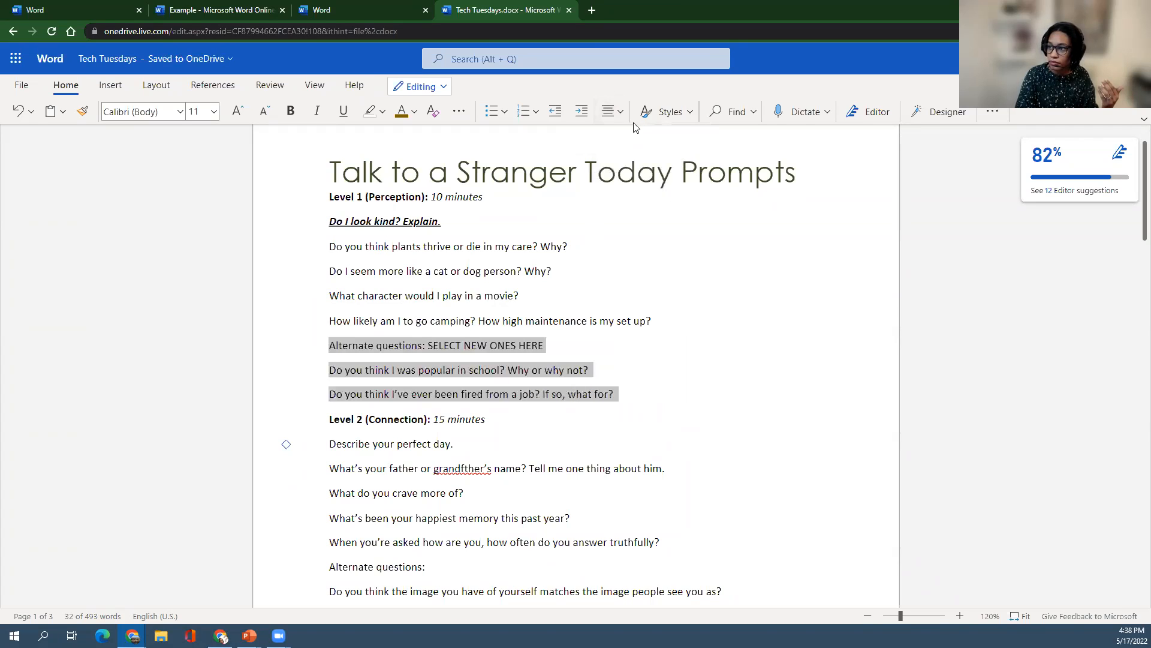
{"action": "left_click", "coordinate": [622, 112]}
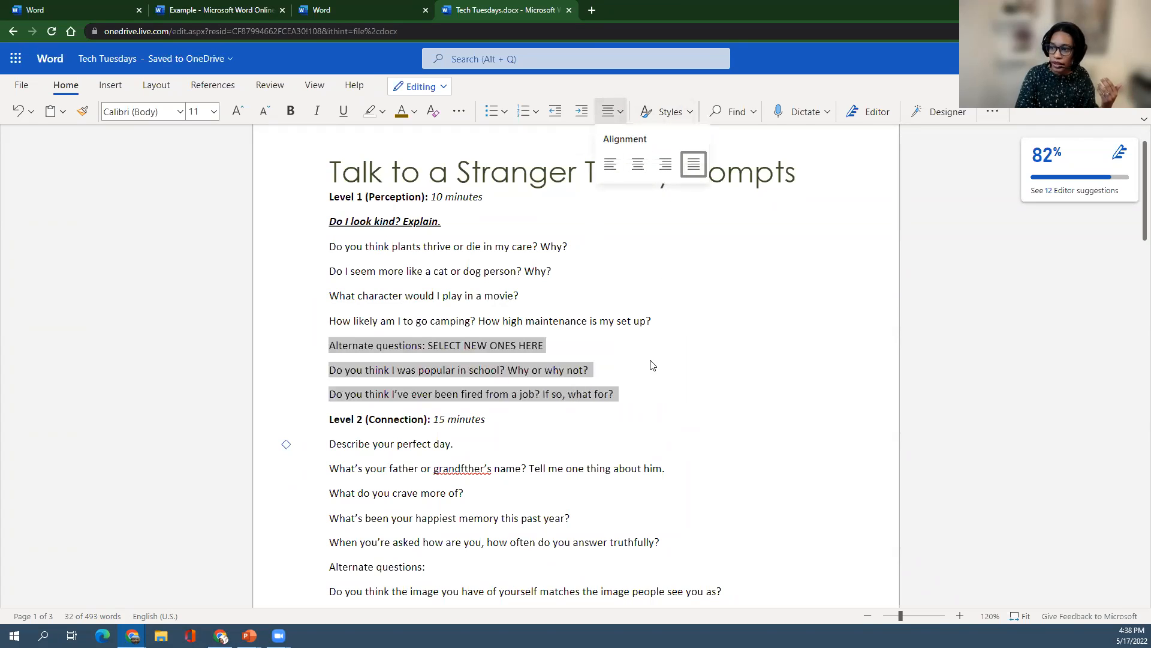
{"action": "left_click", "coordinate": [653, 383]}
{"action": "left_click", "coordinate": [610, 116]}
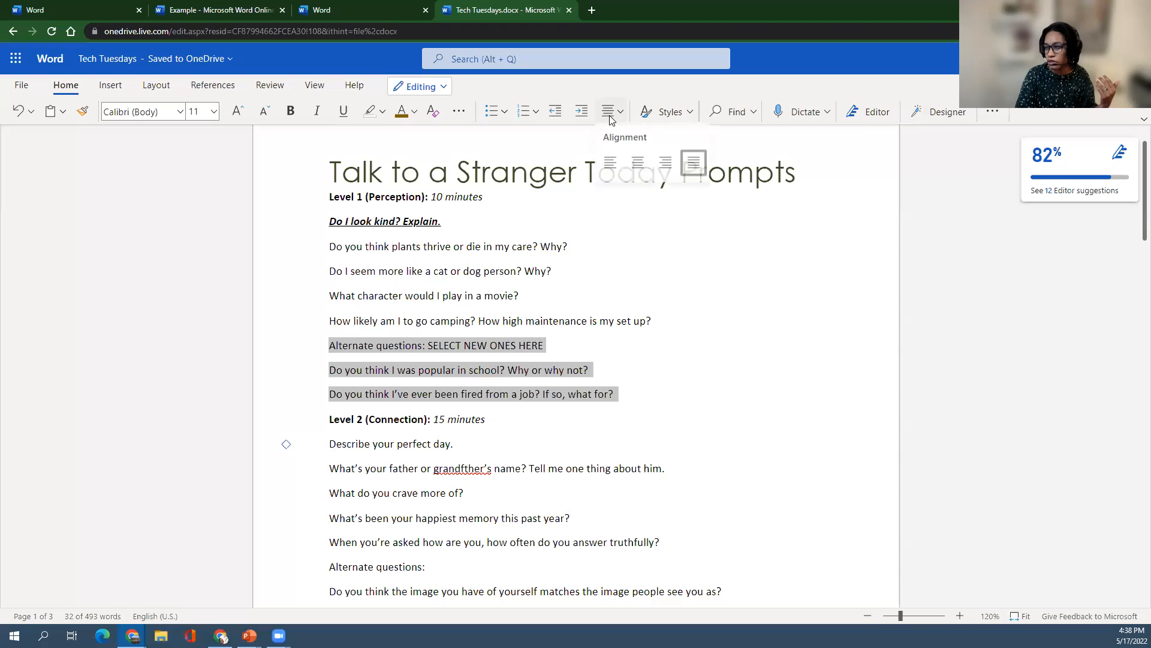
{"action": "left_click", "coordinate": [611, 172]}
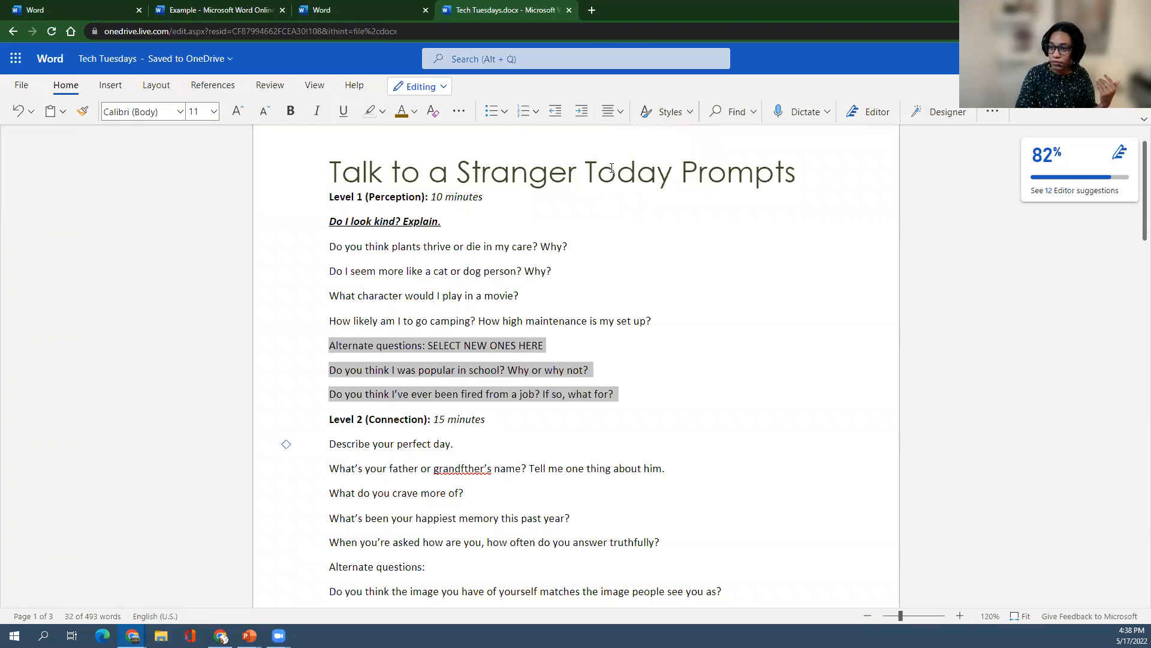
{"action": "scroll", "coordinate": [620, 373], "scroll_direction": "down", "scroll_amount": 2}
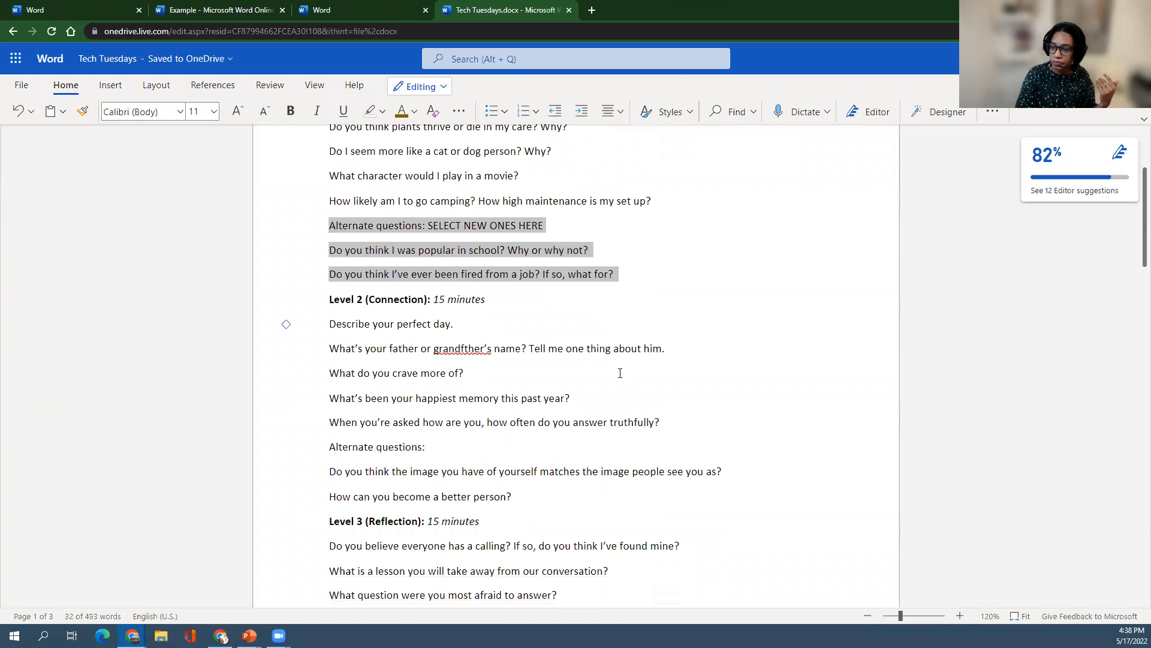
{"action": "scroll", "coordinate": [620, 373], "scroll_direction": "up", "scroll_amount": 3}
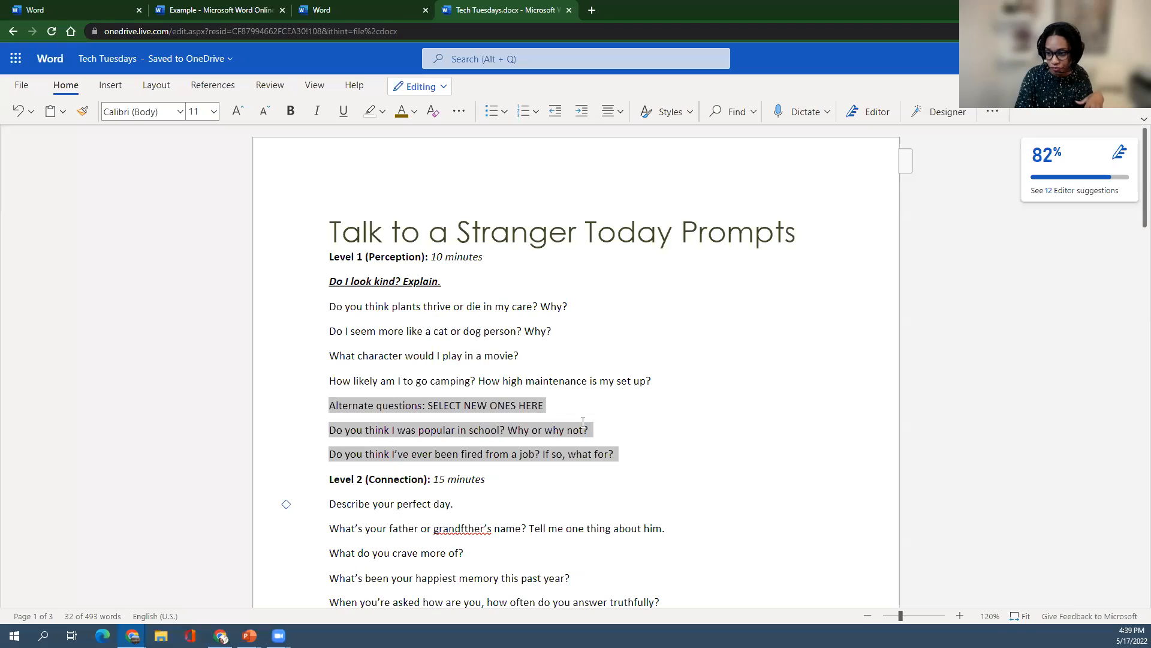
{"action": "scroll", "coordinate": [584, 426], "scroll_direction": "down", "scroll_amount": 1}
{"action": "scroll", "coordinate": [638, 448], "scroll_direction": "up", "scroll_amount": 1}
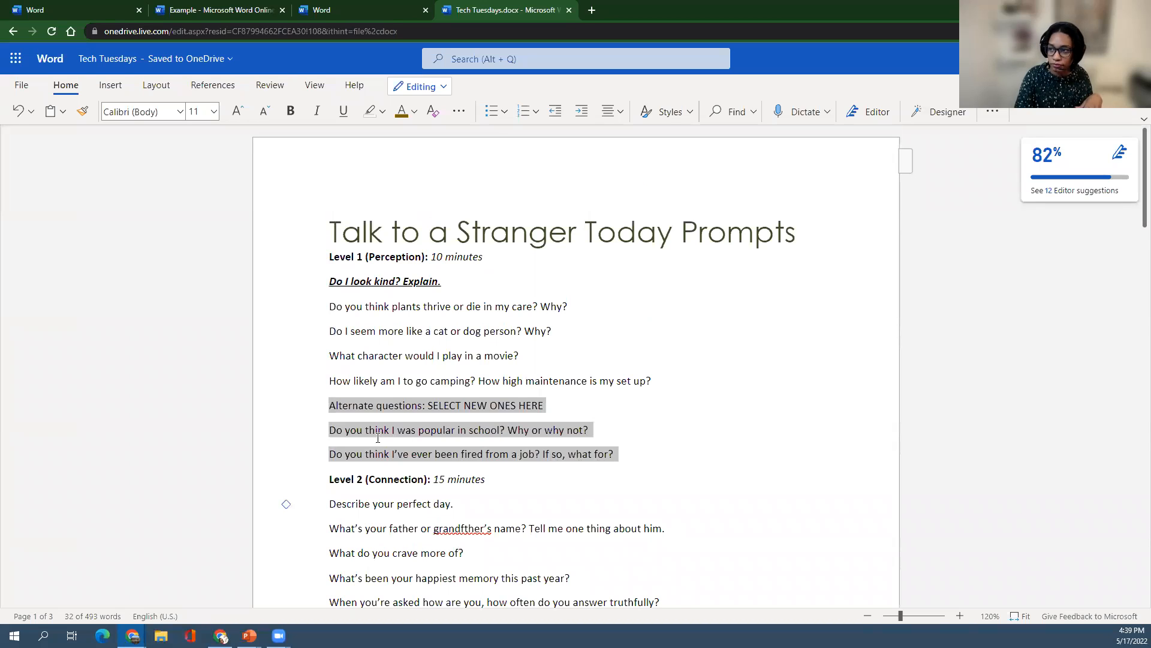
{"action": "left_click", "coordinate": [607, 115]}
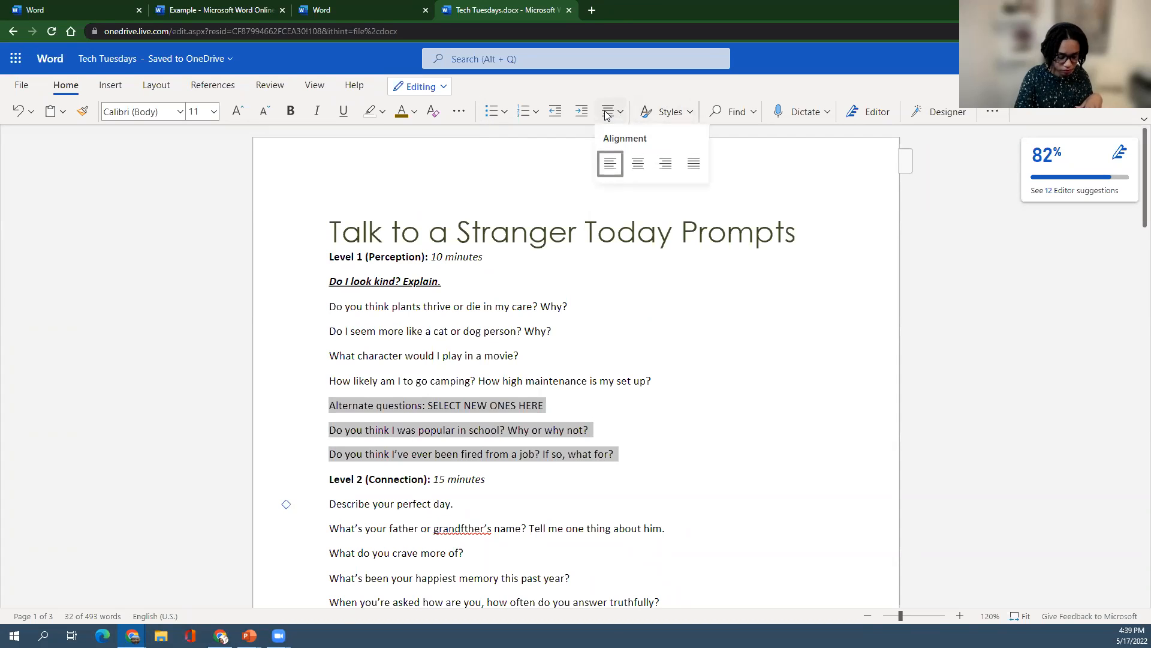
{"action": "left_click", "coordinate": [638, 293]}
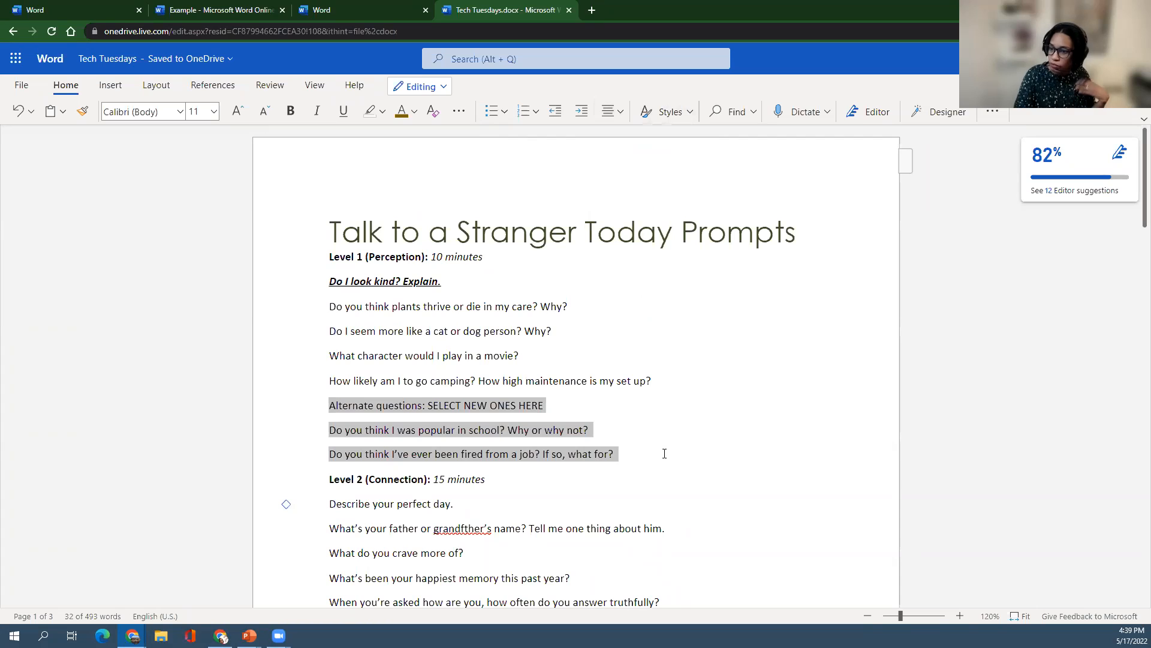
{"action": "left_click", "coordinate": [563, 483]}
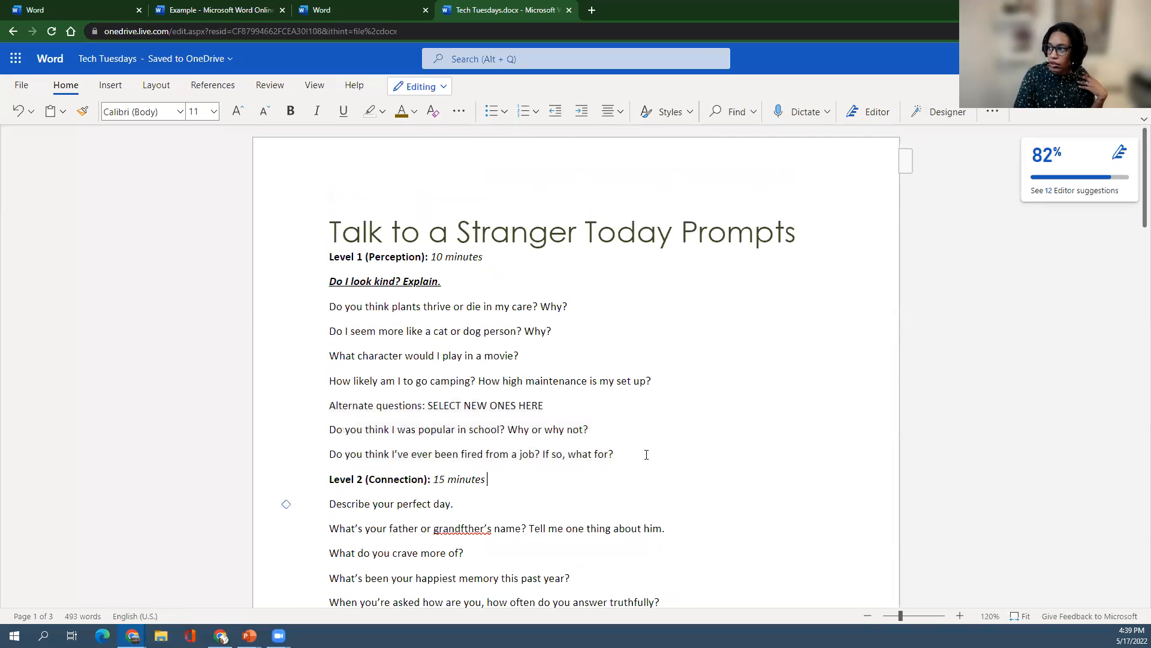
{"action": "left_click_drag", "start_coordinate": [646, 454], "coordinate": [328, 412]}
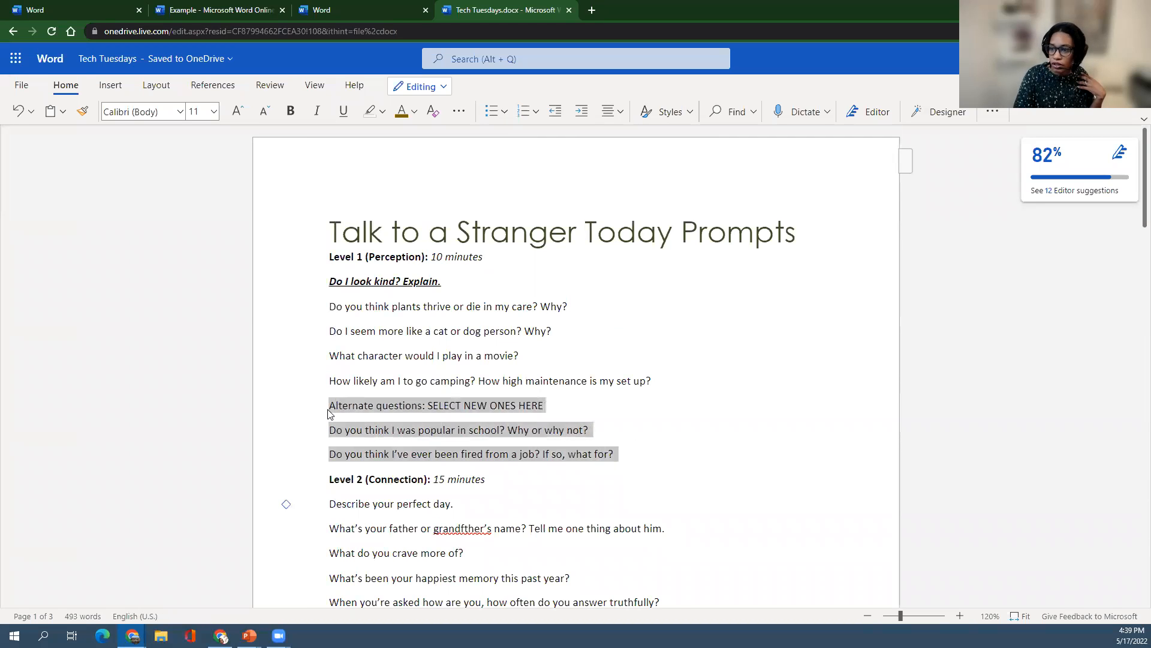
{"action": "scroll", "coordinate": [681, 456], "scroll_direction": "down", "scroll_amount": 6}
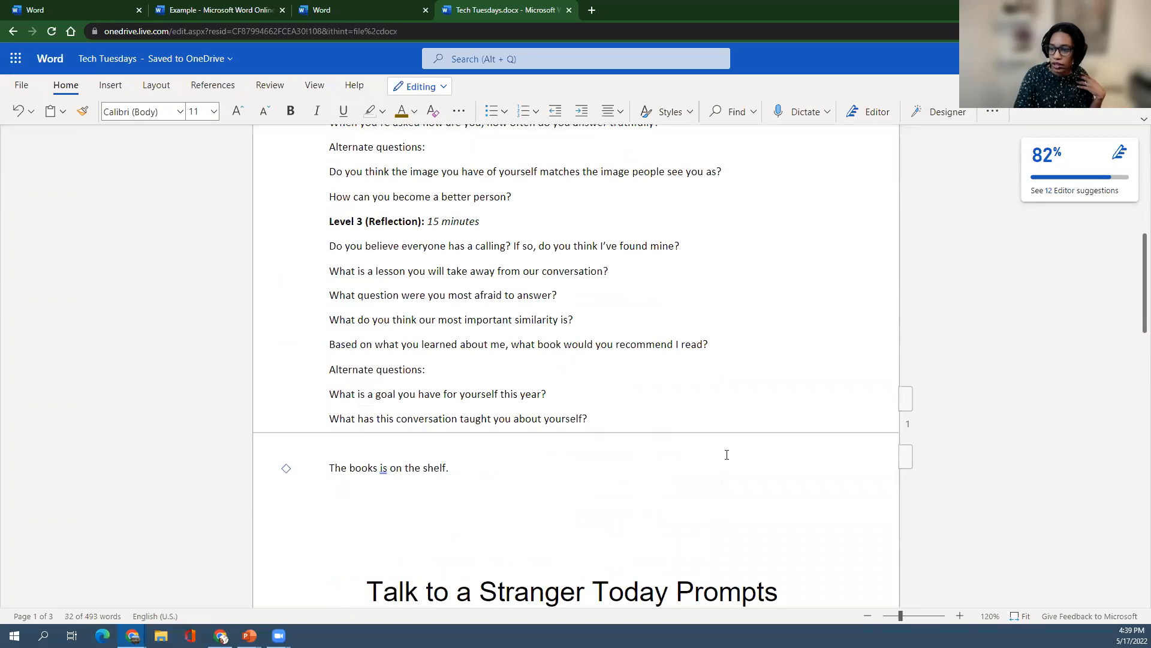
Step: Increase the font size of everything from the first page's title through the last Level 3 question by one step
{"action": "scroll", "coordinate": [681, 473], "scroll_direction": "down", "scroll_amount": 2}
{"action": "left_click_drag", "start_coordinate": [588, 478], "coordinate": [273, 120]}
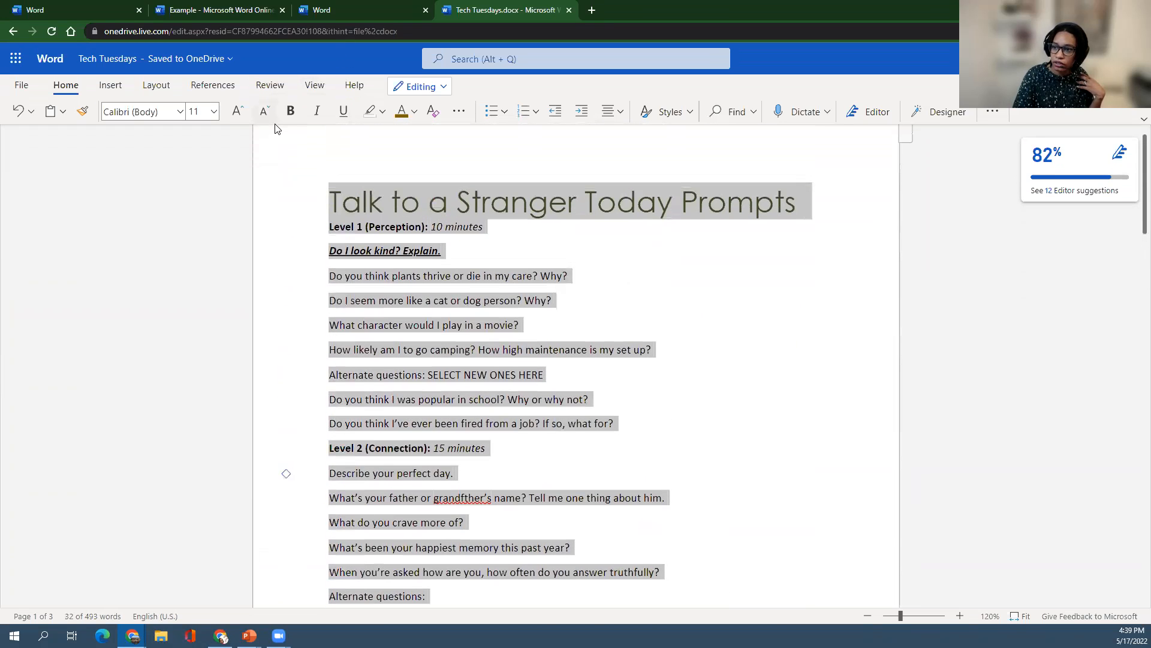
{"action": "left_click", "coordinate": [238, 112]}
{"action": "scroll", "coordinate": [752, 424], "scroll_direction": "down", "scroll_amount": 1}
{"action": "scroll", "coordinate": [491, 227], "scroll_direction": "up", "scroll_amount": 1}
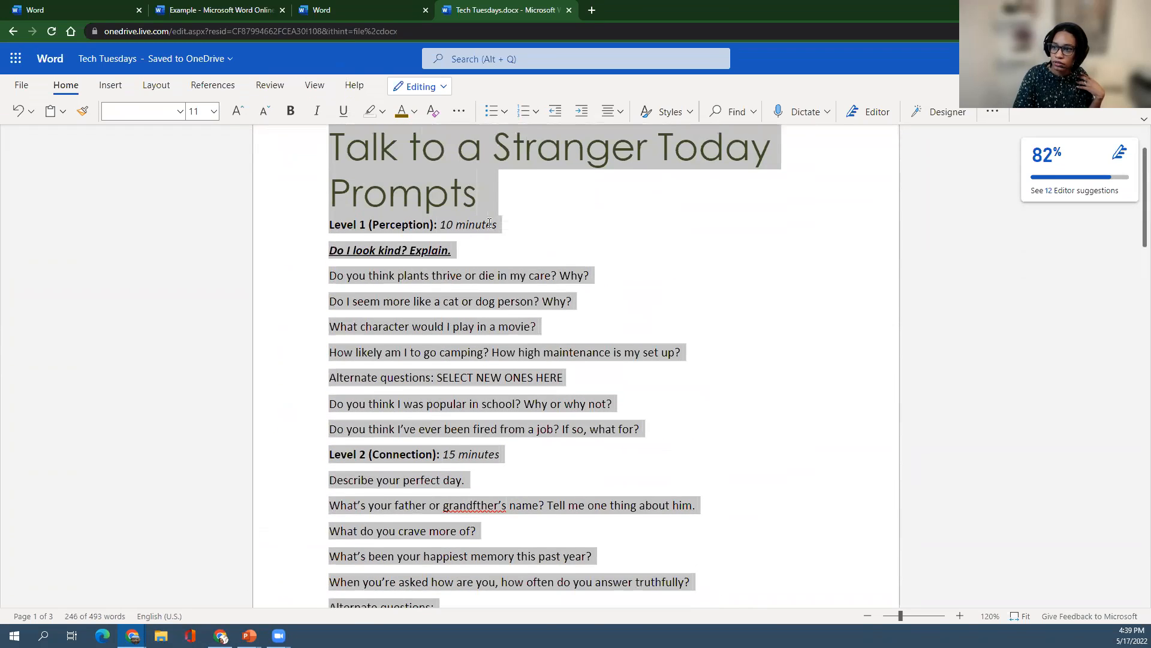
Step: Reduce the font size of the title "Talk to a Stranger Today Prompts" to 28
{"action": "left_click", "coordinate": [489, 225]}
{"action": "left_click_drag", "start_coordinate": [484, 193], "coordinate": [314, 156]}
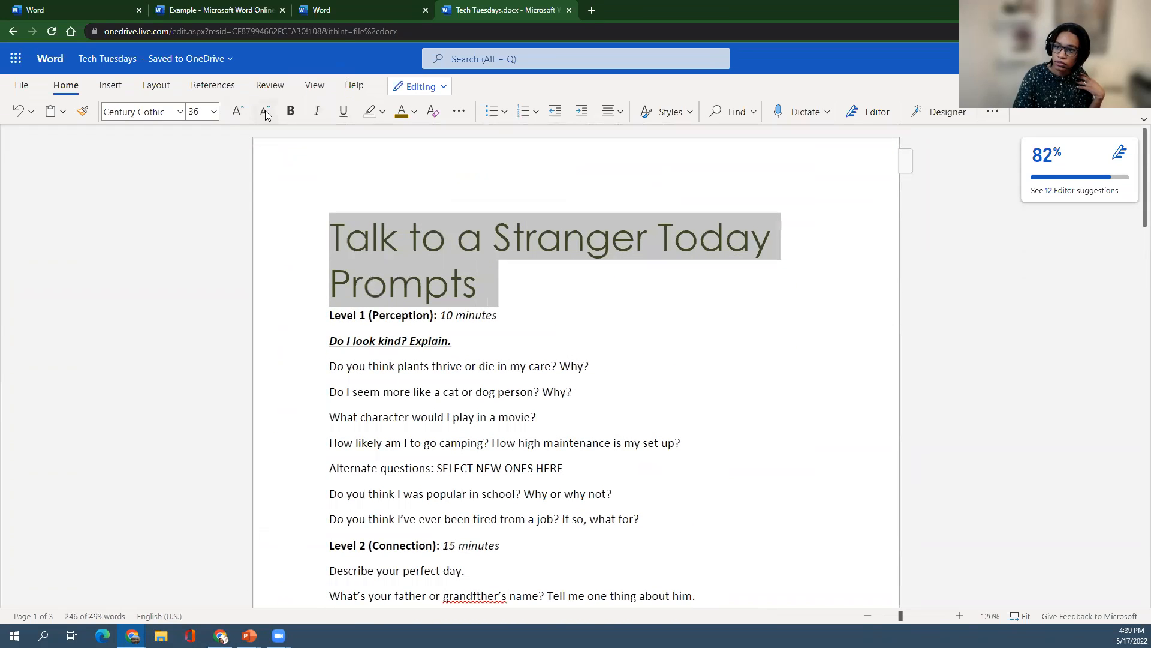
{"action": "left_click", "coordinate": [263, 111]}
{"action": "scroll", "coordinate": [782, 396], "scroll_direction": "down", "scroll_amount": 2}
{"action": "scroll", "coordinate": [782, 396], "scroll_direction": "down", "scroll_amount": 5}
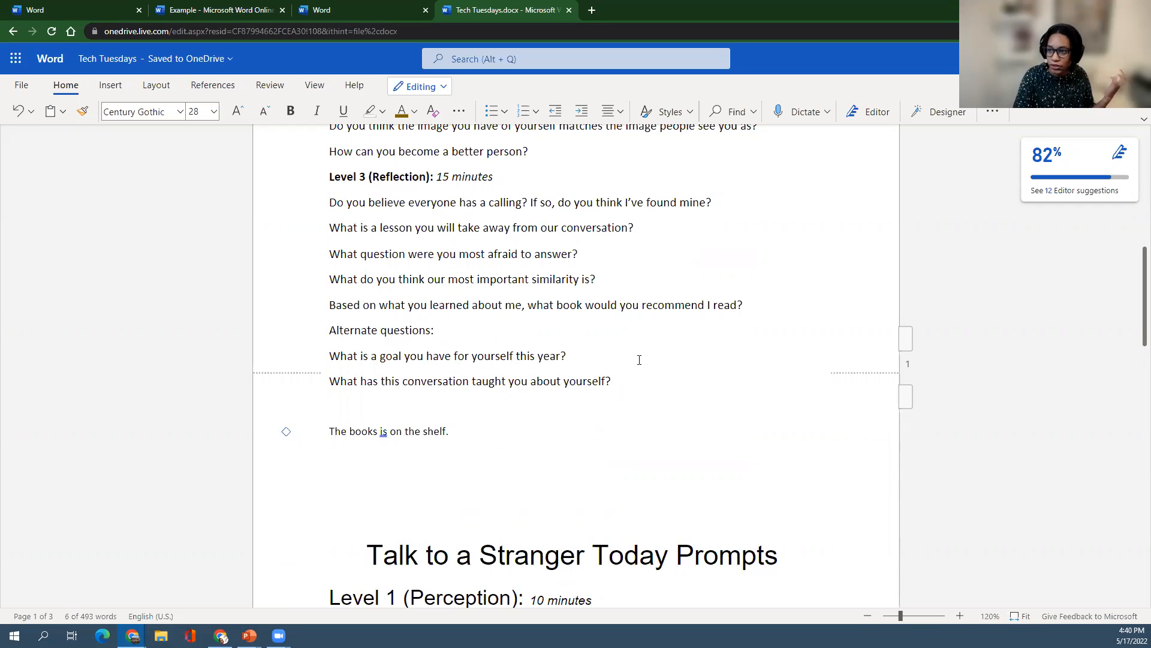
{"action": "scroll", "coordinate": [639, 359], "scroll_direction": "up", "scroll_amount": 3}
{"action": "scroll", "coordinate": [639, 360], "scroll_direction": "down", "scroll_amount": 3}
{"action": "scroll", "coordinate": [640, 359], "scroll_direction": "up", "scroll_amount": 10}
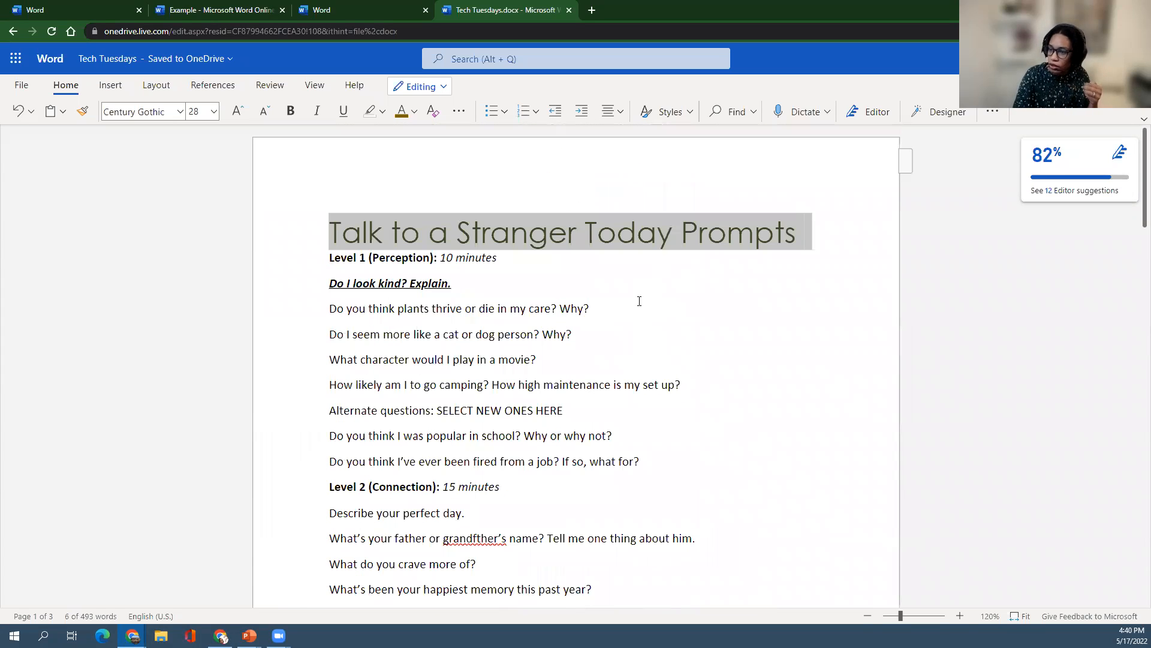
{"action": "scroll", "coordinate": [639, 301], "scroll_direction": "down", "scroll_amount": 1}
{"action": "scroll", "coordinate": [639, 301], "scroll_direction": "down", "scroll_amount": 1}
{"action": "scroll", "coordinate": [526, 259], "scroll_direction": "up", "scroll_amount": 2}
Step: Add space before every paragraph from the title through the question "What has this conversation taught you about yourself?"
{"action": "left_click", "coordinate": [330, 212]}
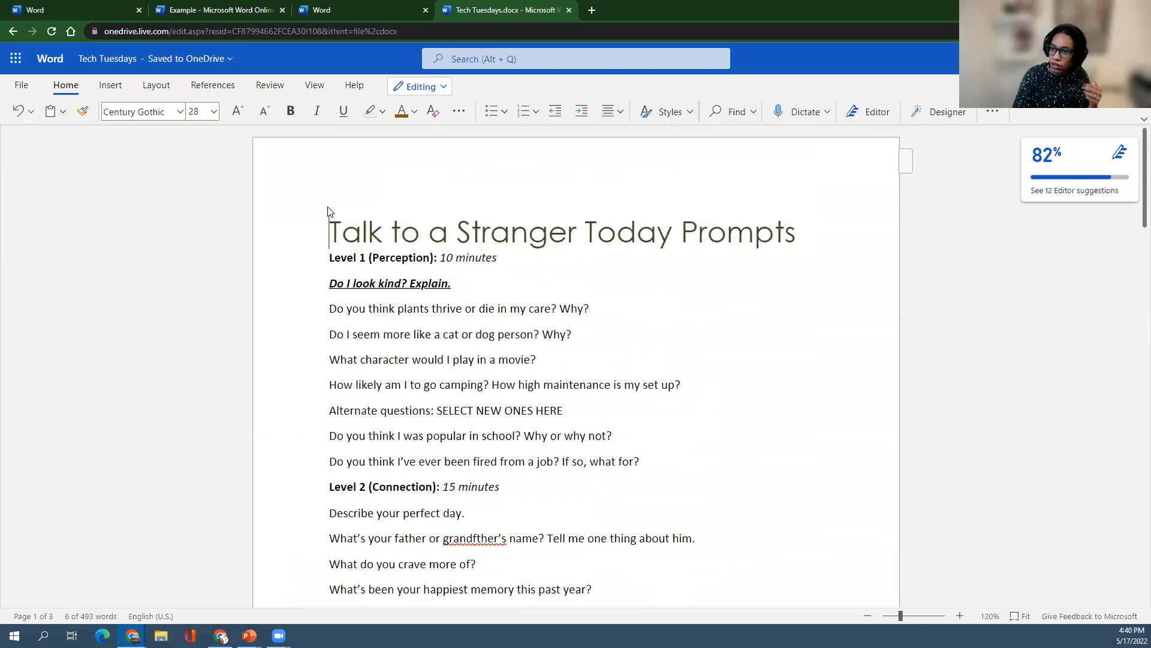
{"action": "left_click_drag", "start_coordinate": [330, 229], "coordinate": [614, 561]}
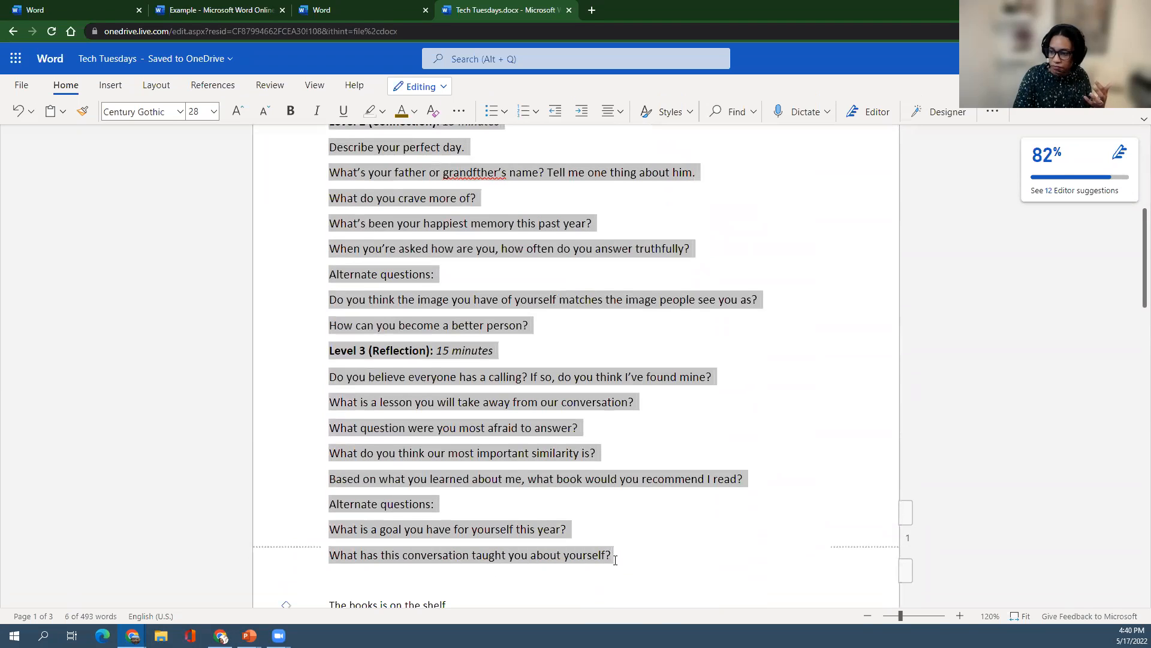
{"action": "scroll", "coordinate": [861, 272], "scroll_direction": "up", "scroll_amount": 6}
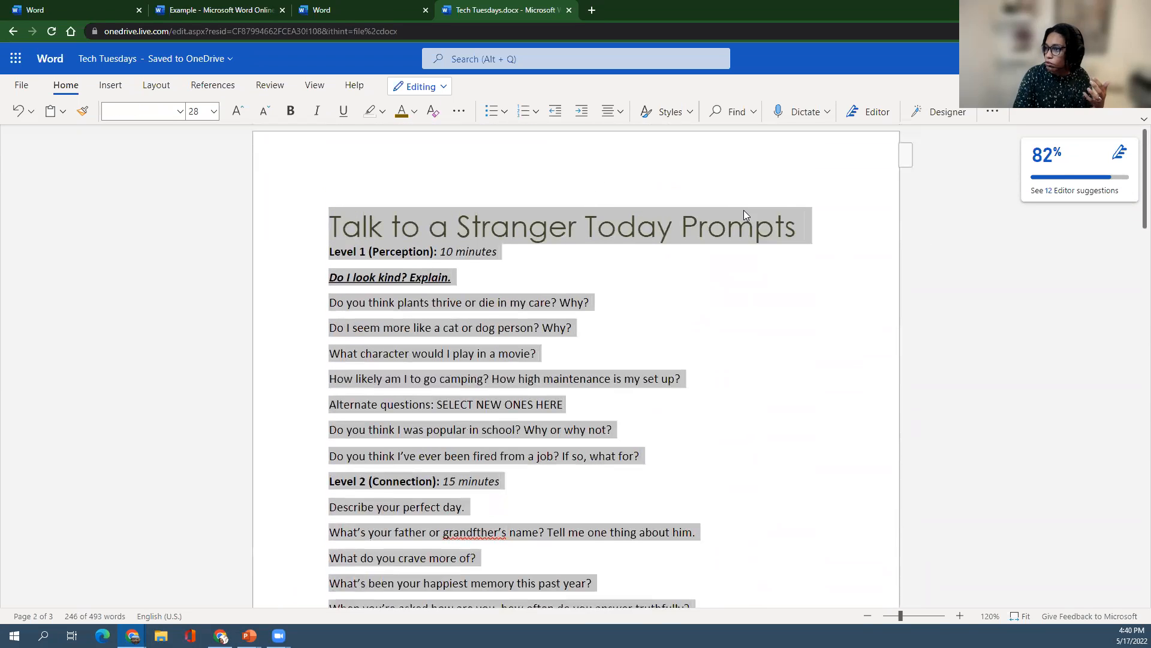
{"action": "left_click", "coordinate": [992, 114]}
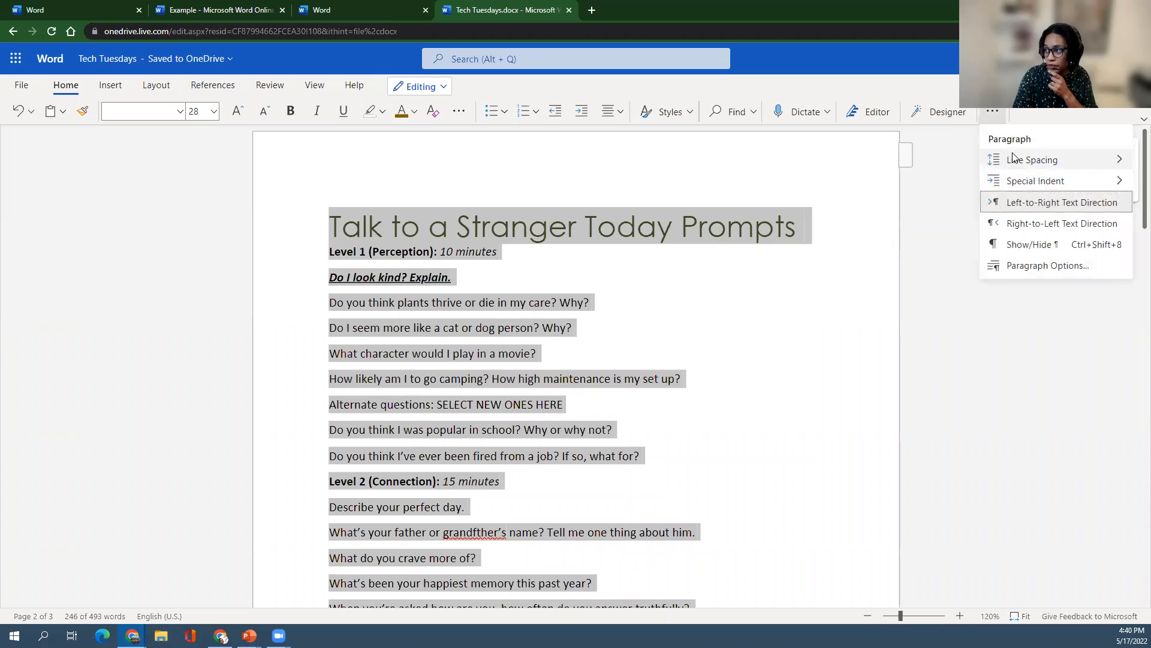
{"action": "mouse_move", "coordinate": [1013, 159]}
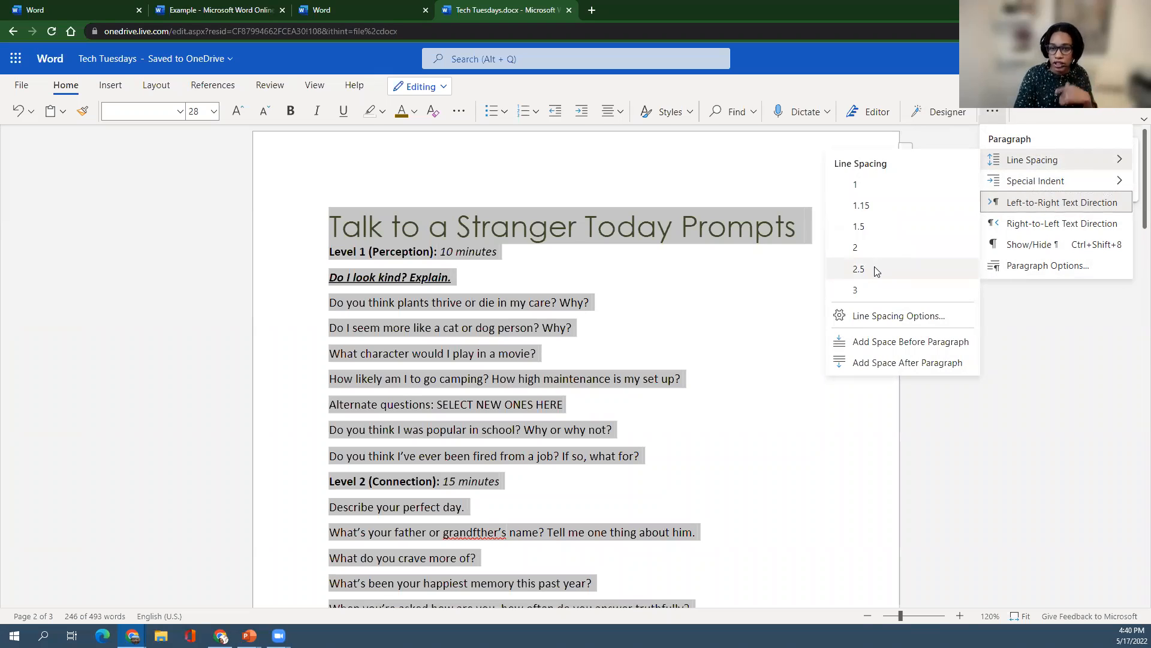
{"action": "left_click", "coordinate": [899, 351]}
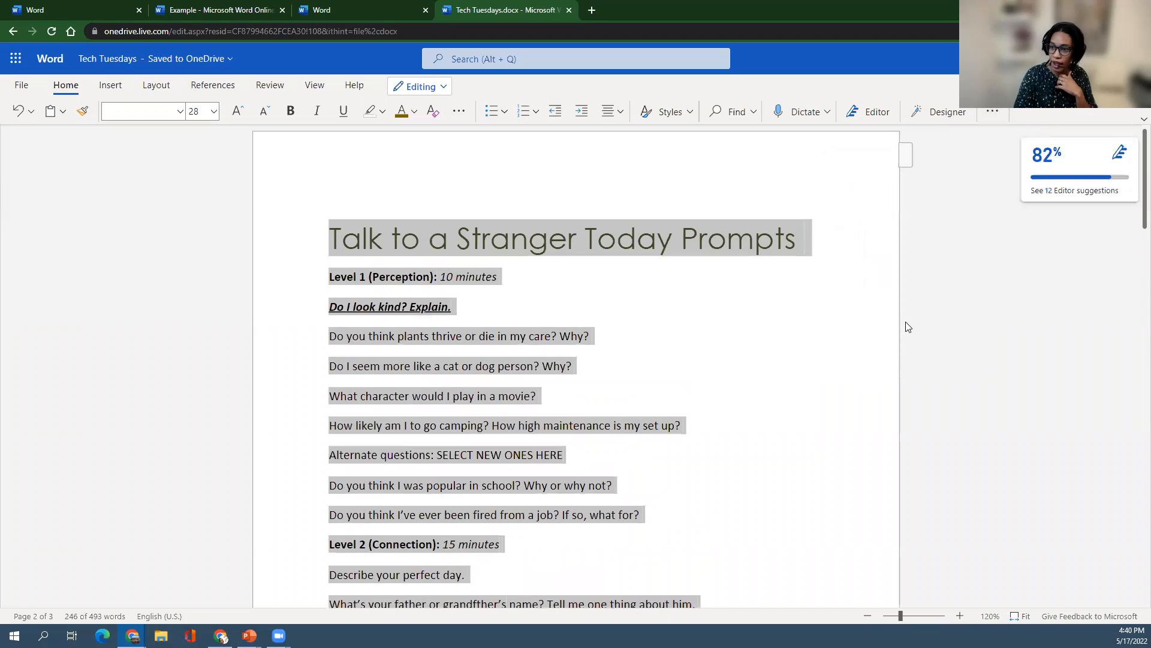
{"action": "scroll", "coordinate": [771, 356], "scroll_direction": "down", "scroll_amount": 1}
{"action": "scroll", "coordinate": [771, 357], "scroll_direction": "up", "scroll_amount": 1}
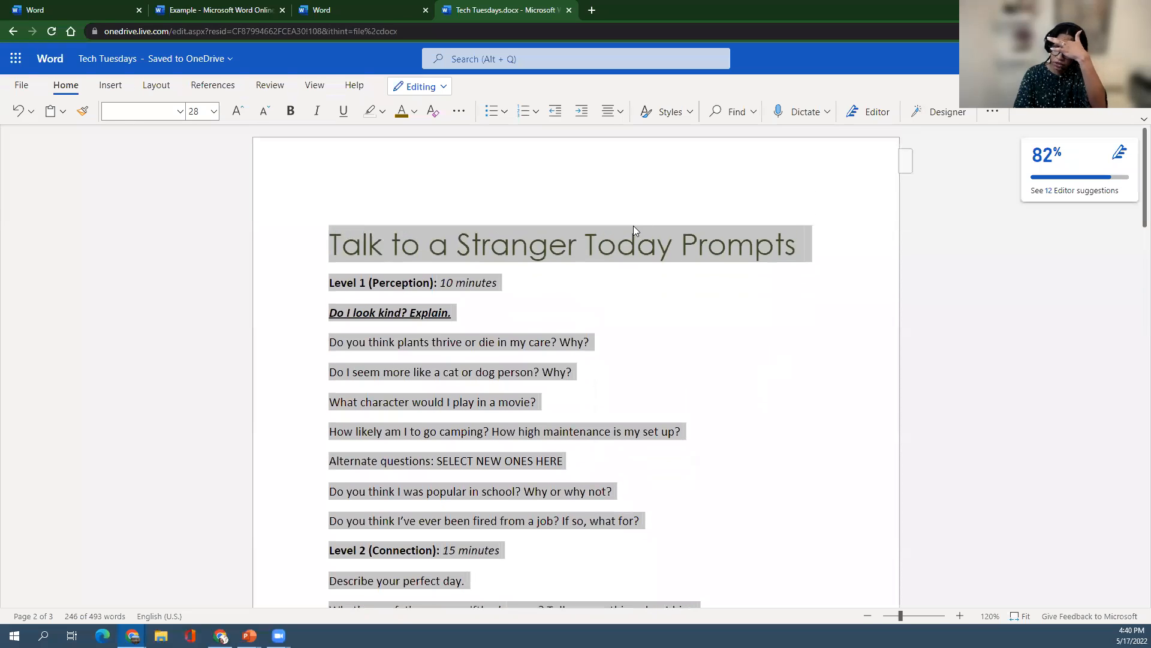
Step: Remove the space before the title paragraph "Talk to a Stranger Today Prompts"
{"action": "left_click", "coordinate": [633, 225]}
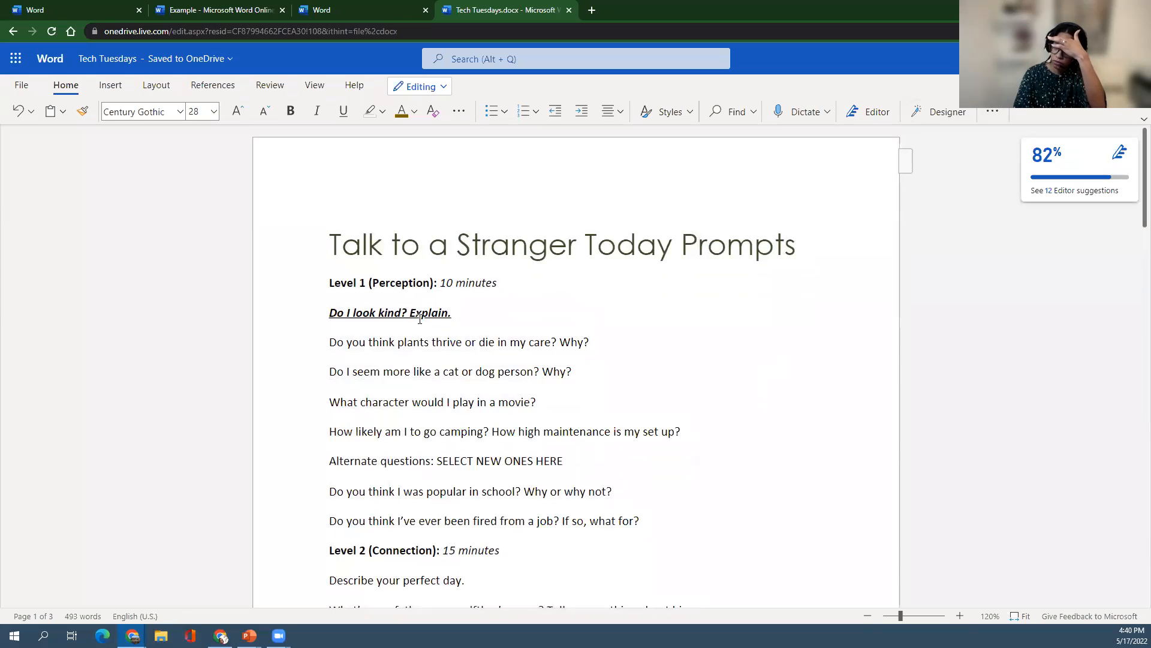
{"action": "left_click", "coordinate": [339, 243]}
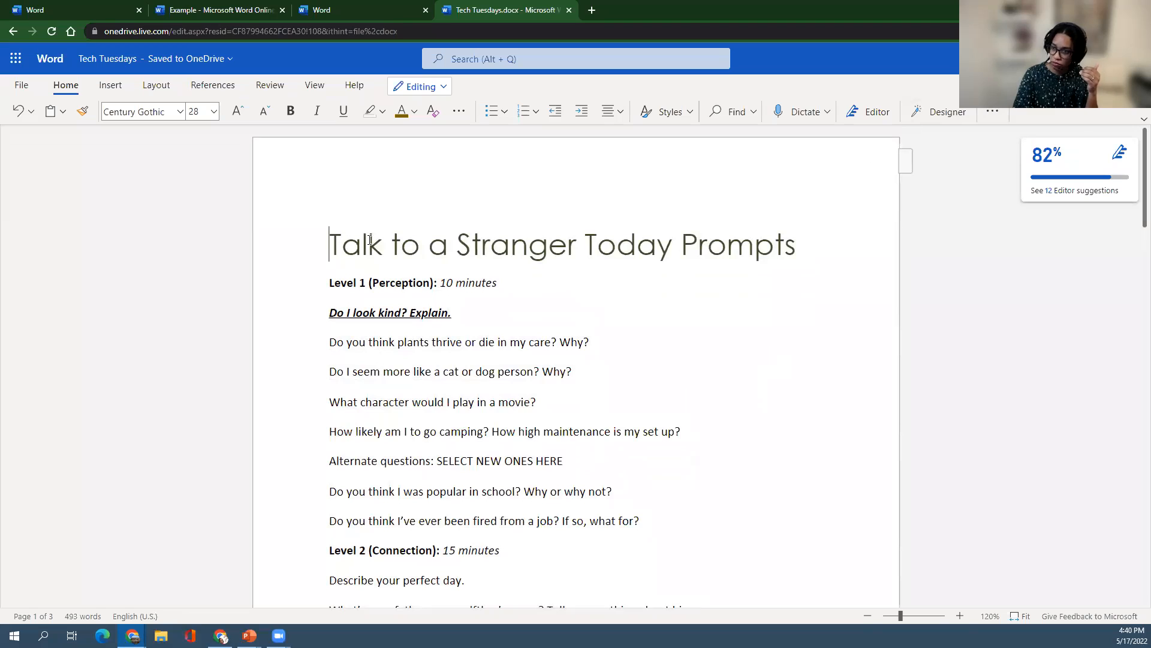
{"action": "left_click", "coordinate": [992, 112]}
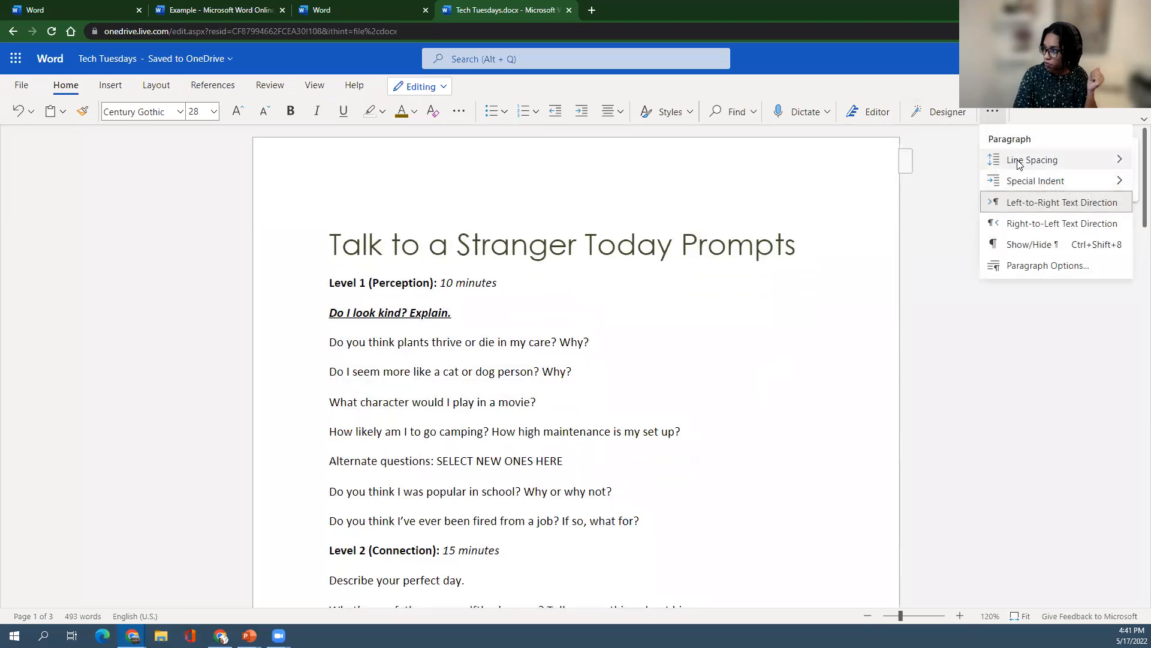
{"action": "left_click", "coordinate": [918, 342]}
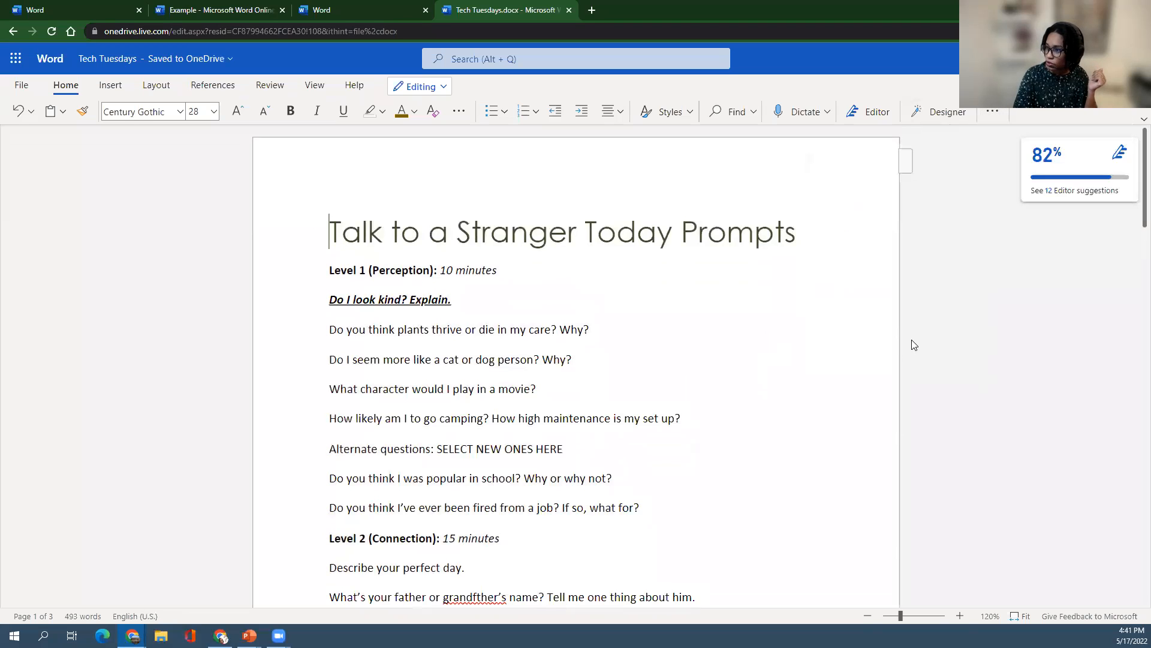
{"action": "scroll", "coordinate": [765, 396], "scroll_direction": "down", "scroll_amount": 3}
{"action": "scroll", "coordinate": [765, 403], "scroll_direction": "down", "scroll_amount": 4}
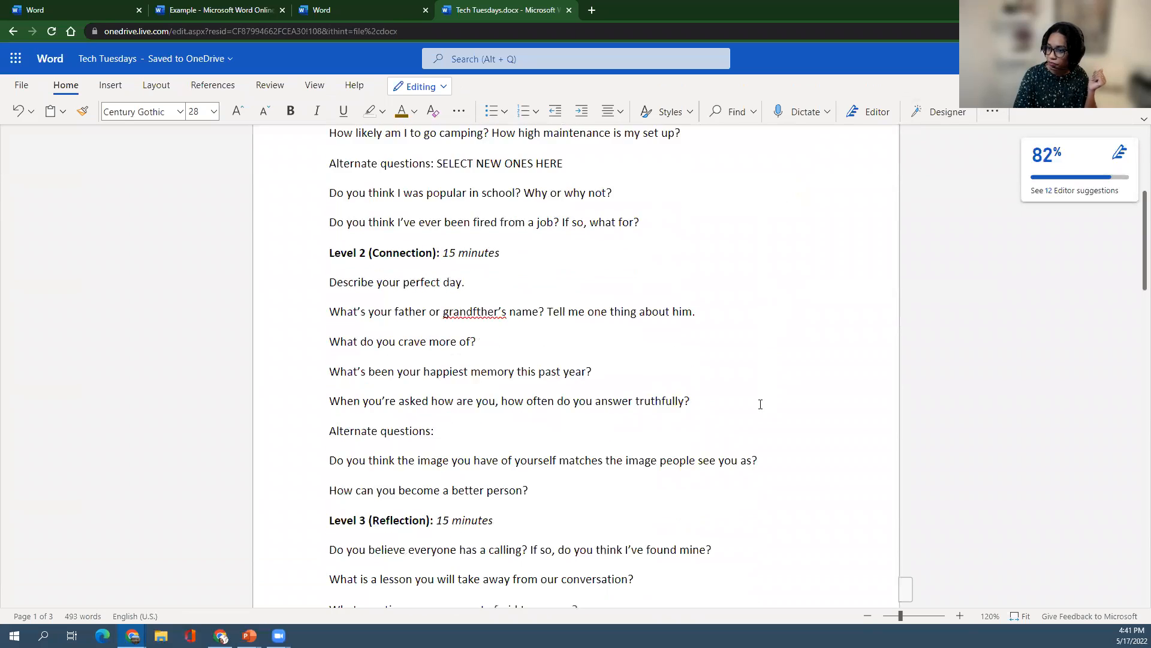
{"action": "left_click_drag", "start_coordinate": [640, 565], "coordinate": [478, 162]}
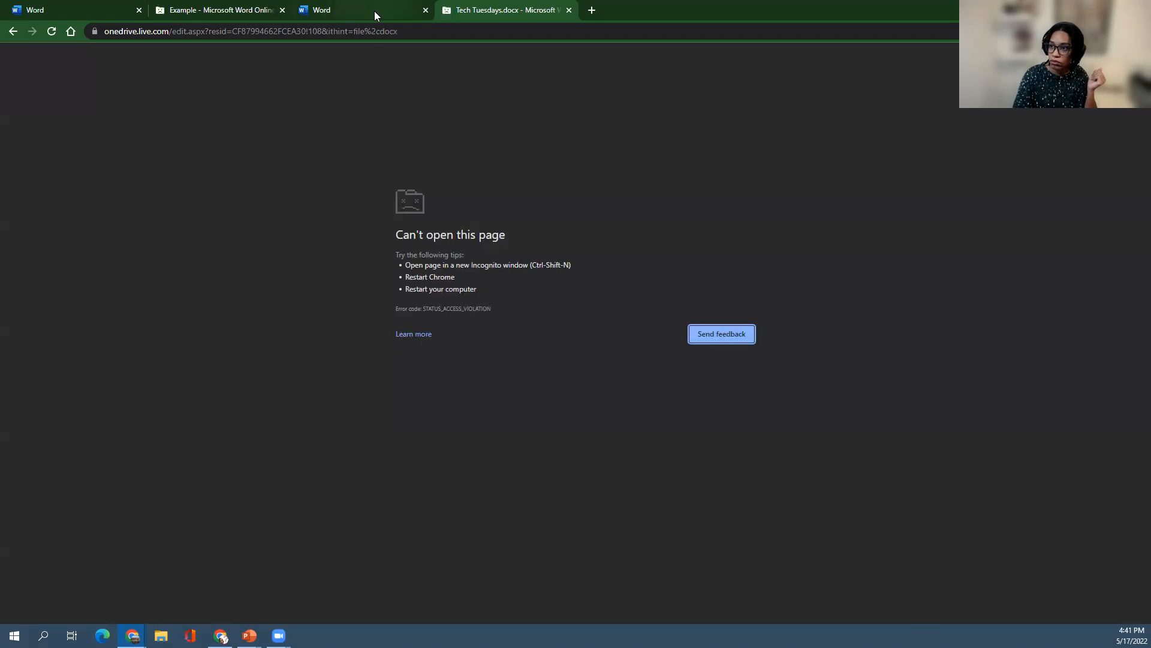
{"action": "left_click", "coordinate": [374, 11]}
{"action": "left_click", "coordinate": [505, 11]}
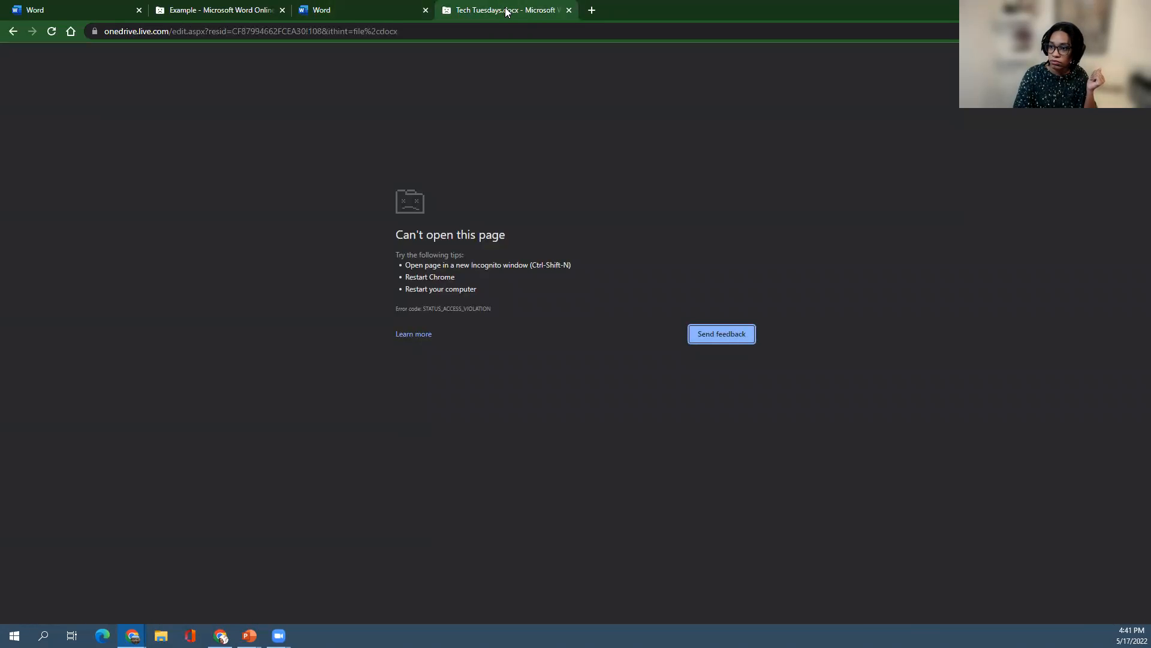
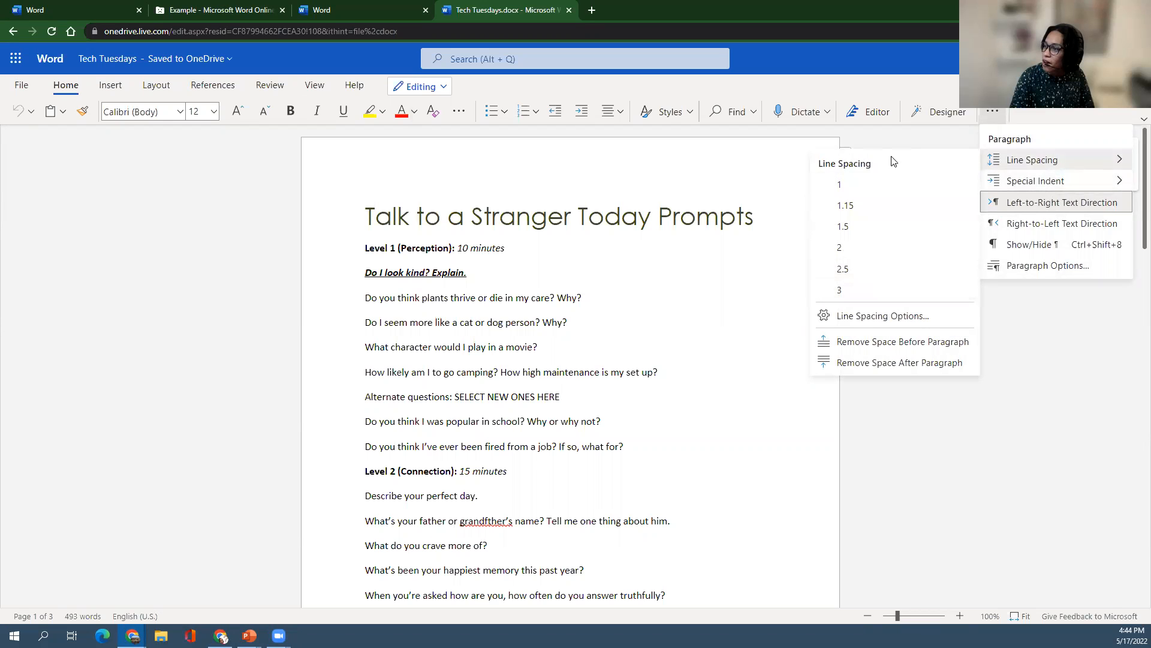
Step: Remove the space before and after the paragraph "Do you think plants thrive or die in my care? Why?"
{"action": "left_click", "coordinate": [890, 341]}
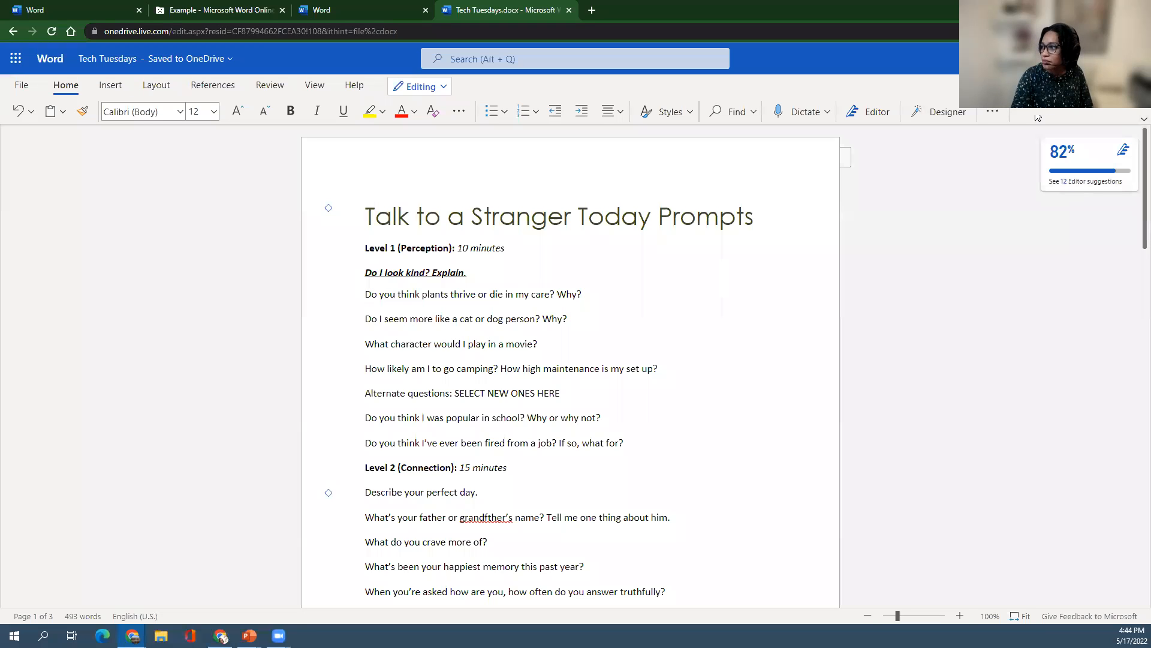
{"action": "left_click", "coordinate": [992, 112]}
{"action": "mouse_move", "coordinate": [1045, 164]}
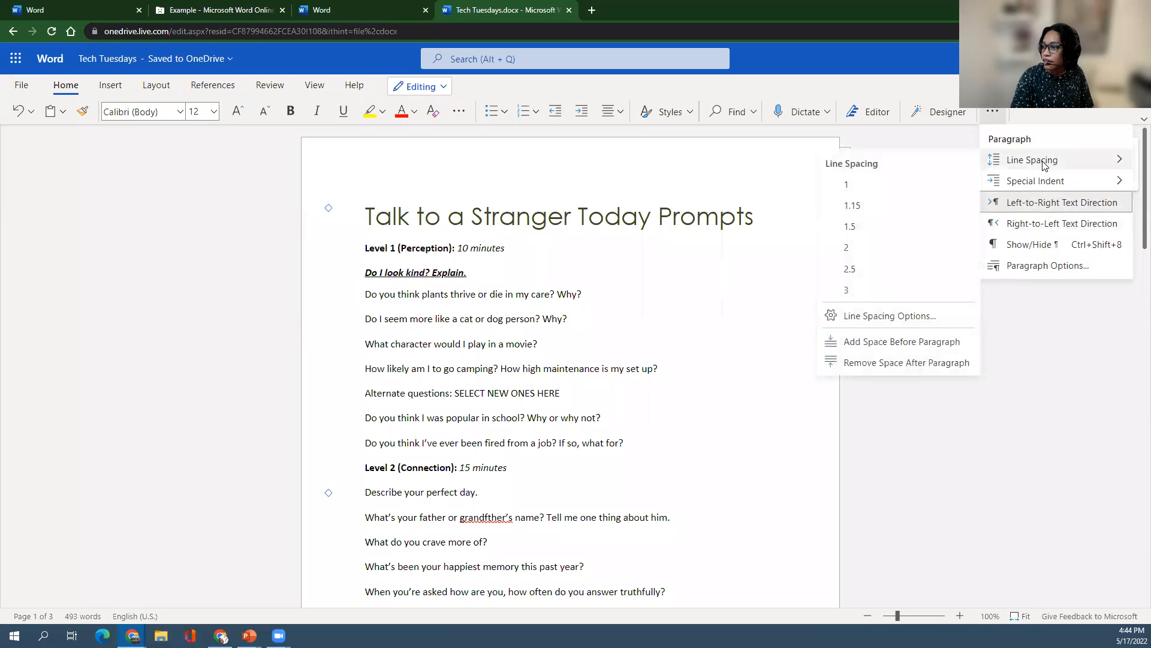
{"action": "left_click", "coordinate": [895, 362]}
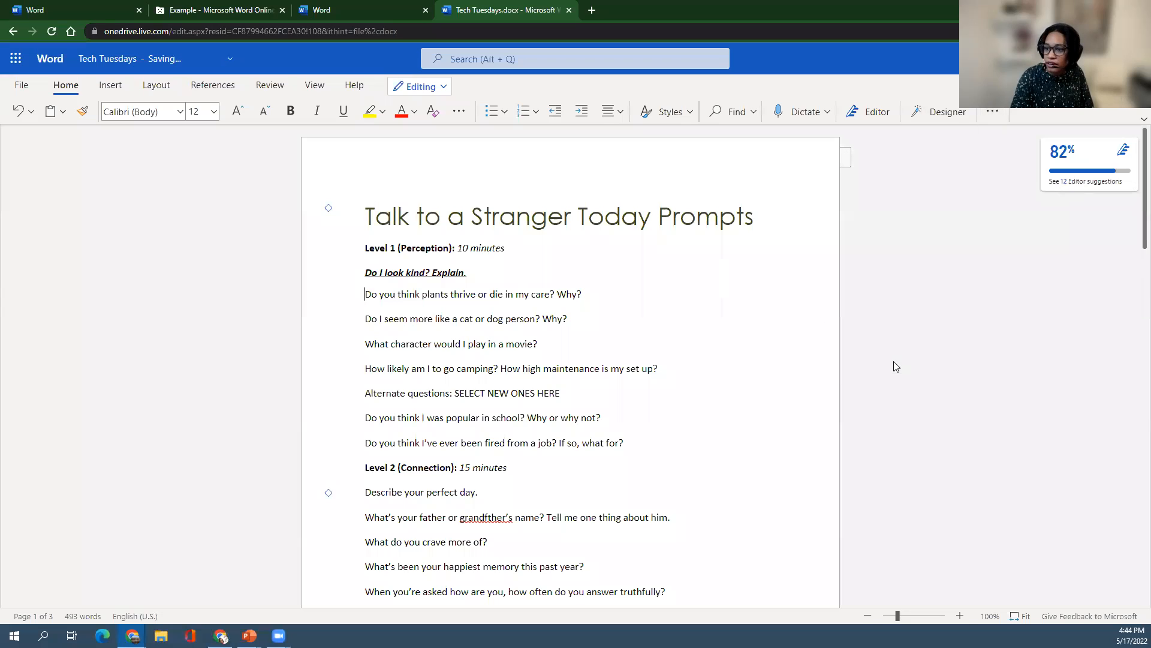
Step: Set the line spacing of the plants question and the cat or dog question under Level 1 to 2, and change it to 1
{"action": "left_click", "coordinate": [363, 318]}
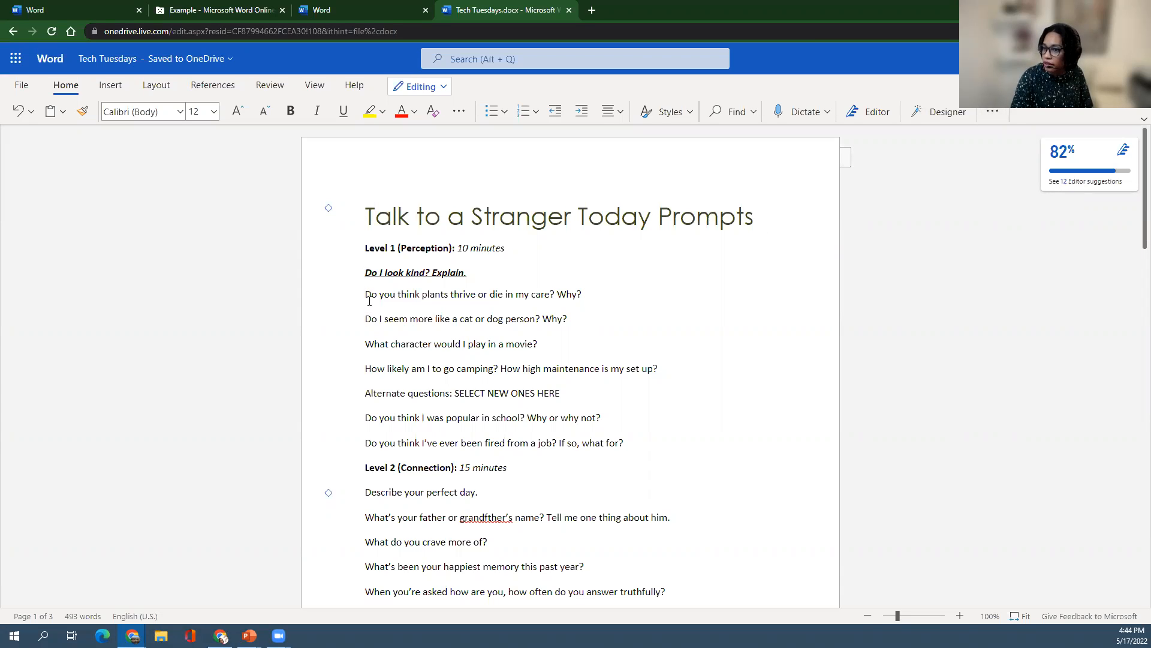
{"action": "left_click_drag", "start_coordinate": [364, 295], "coordinate": [588, 322]}
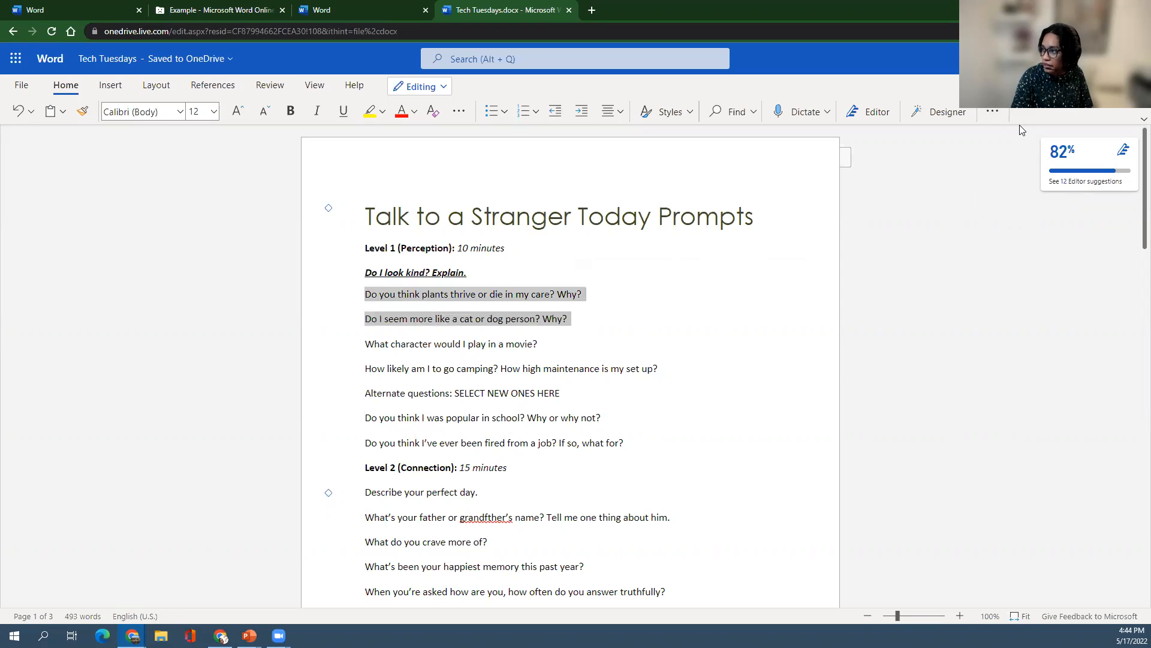
{"action": "left_click", "coordinate": [992, 113]}
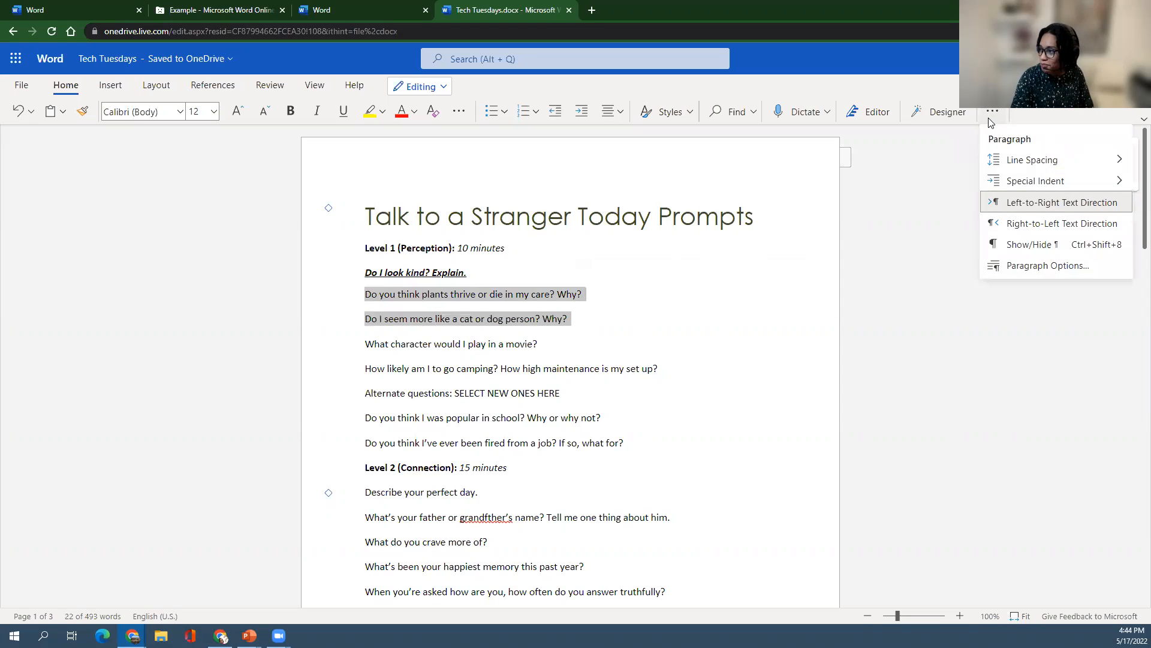
{"action": "left_click", "coordinate": [1032, 160]}
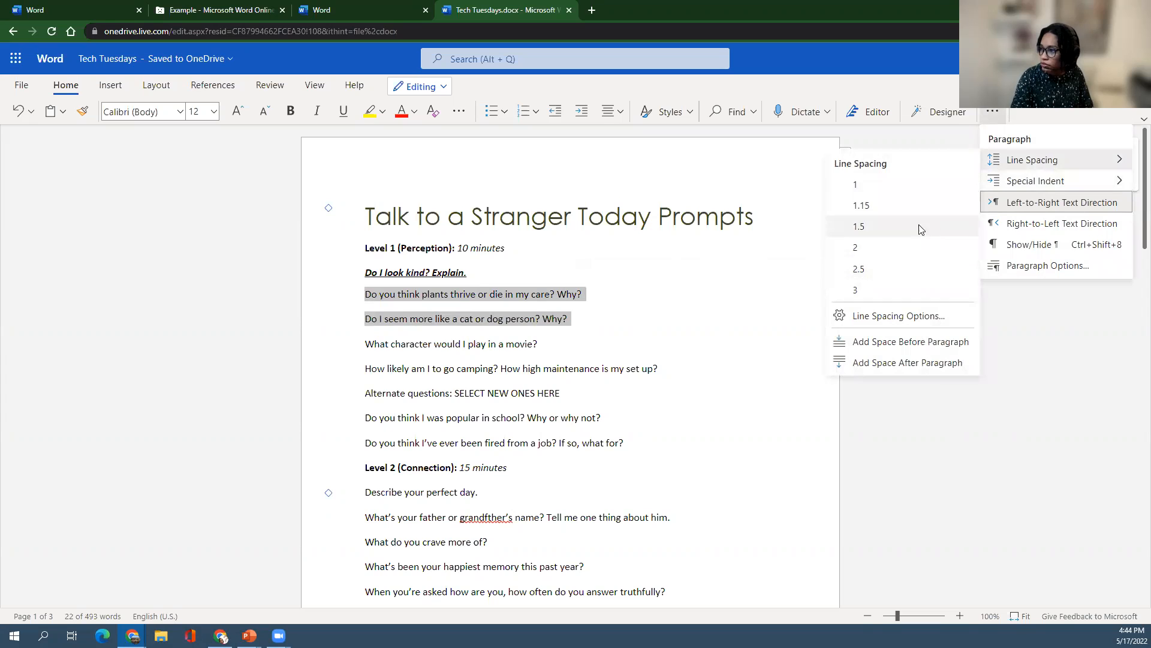
{"action": "left_click", "coordinate": [858, 248]}
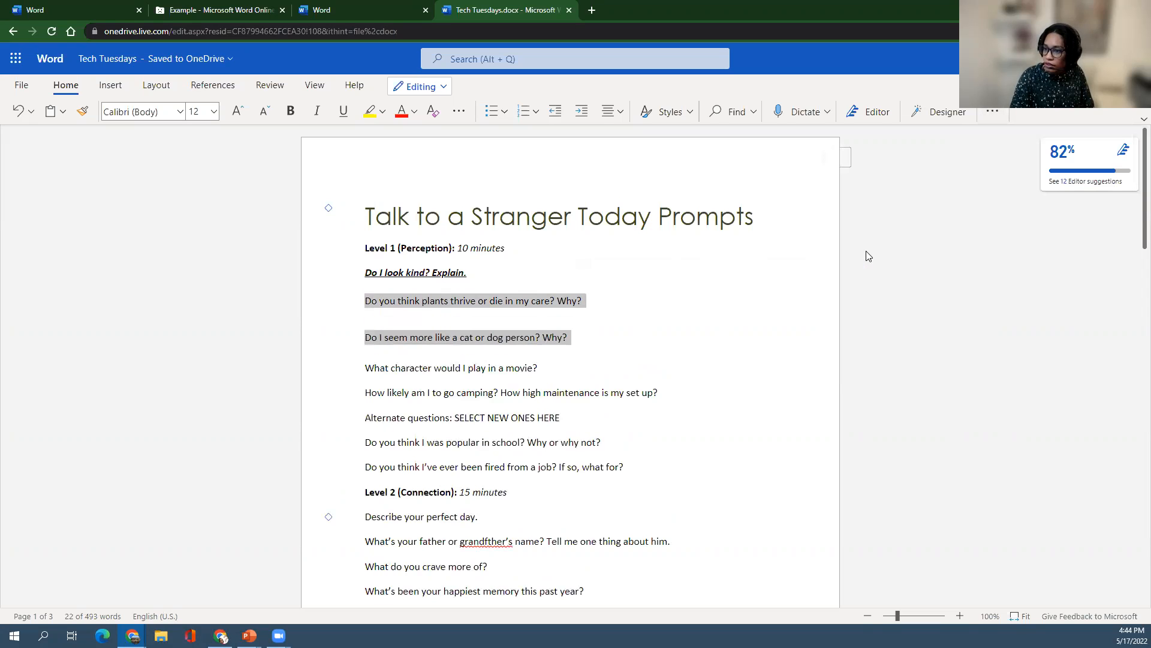
{"action": "left_click", "coordinate": [987, 118]}
{"action": "left_click", "coordinate": [1031, 160]}
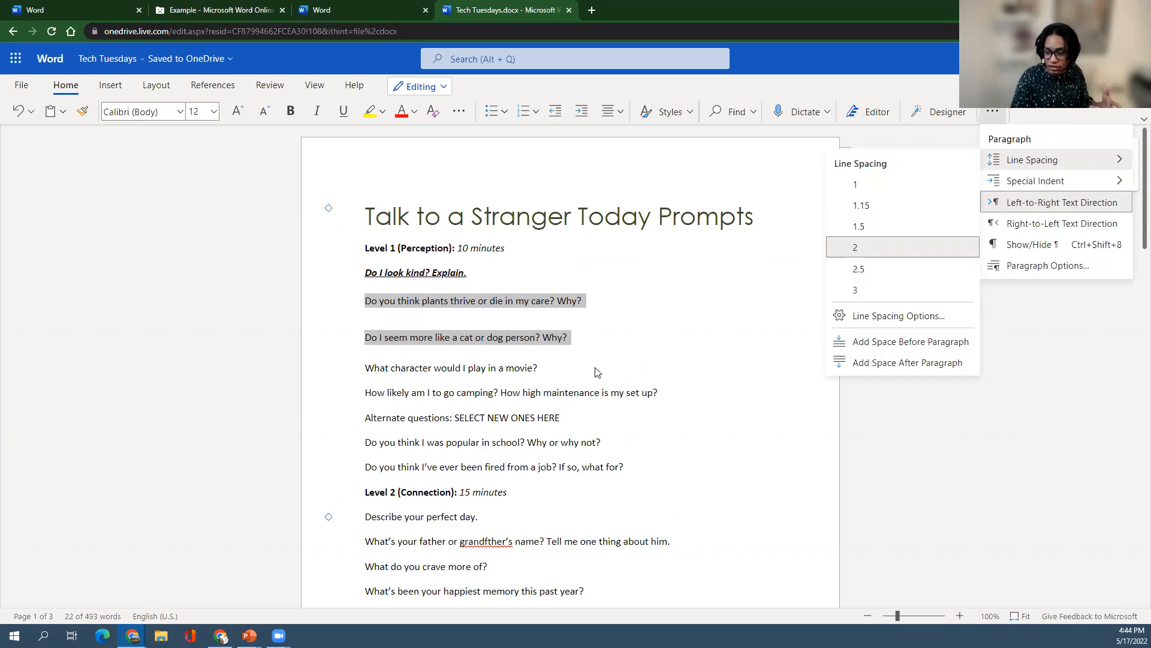
{"action": "left_click", "coordinate": [875, 184]}
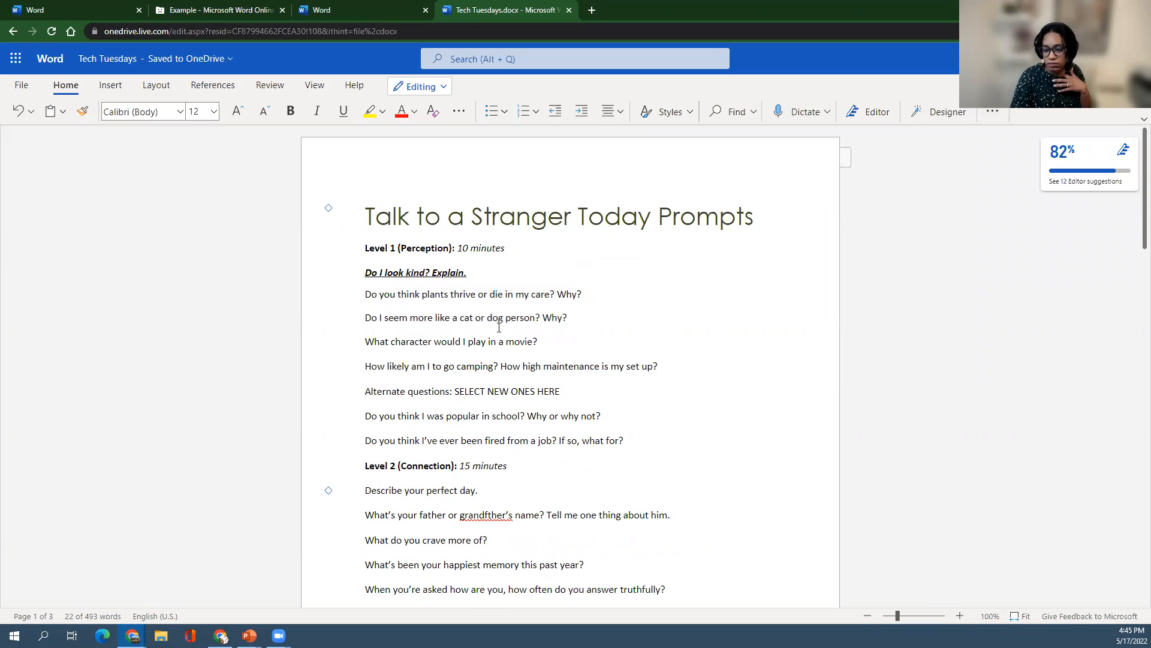
{"action": "left_click", "coordinate": [547, 311]}
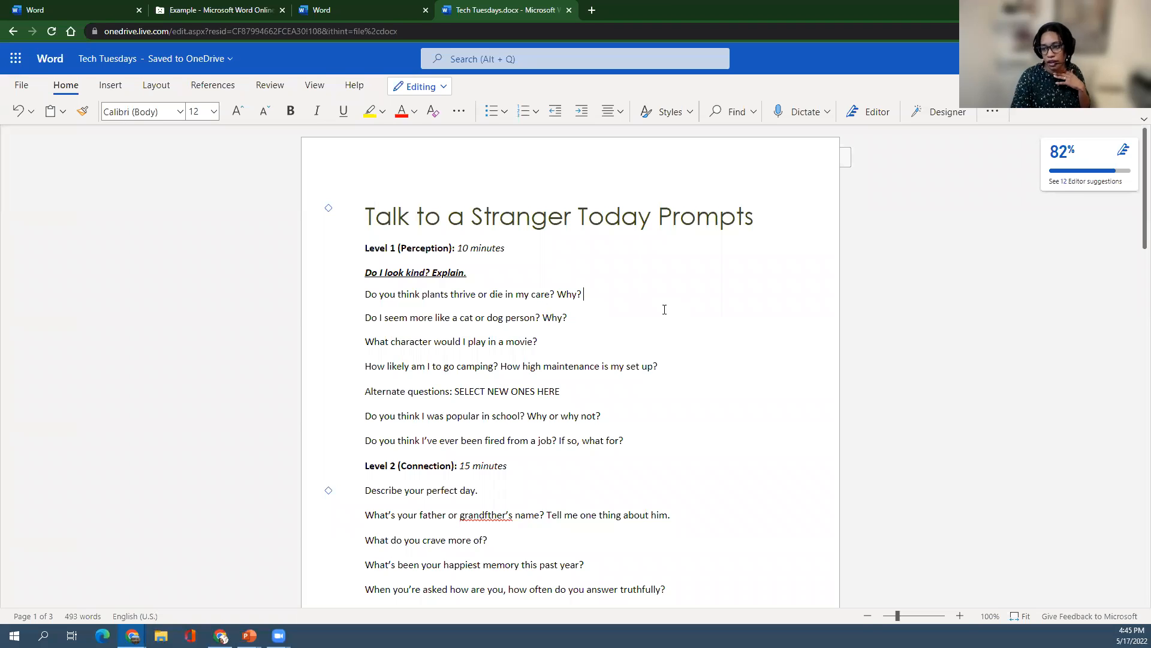
Step: Right-align the line "Alternate questions: SELECT NEW ONES HERE" and the two questions below it under Level 1
{"action": "scroll", "coordinate": [630, 380], "scroll_direction": "down", "scroll_amount": 3}
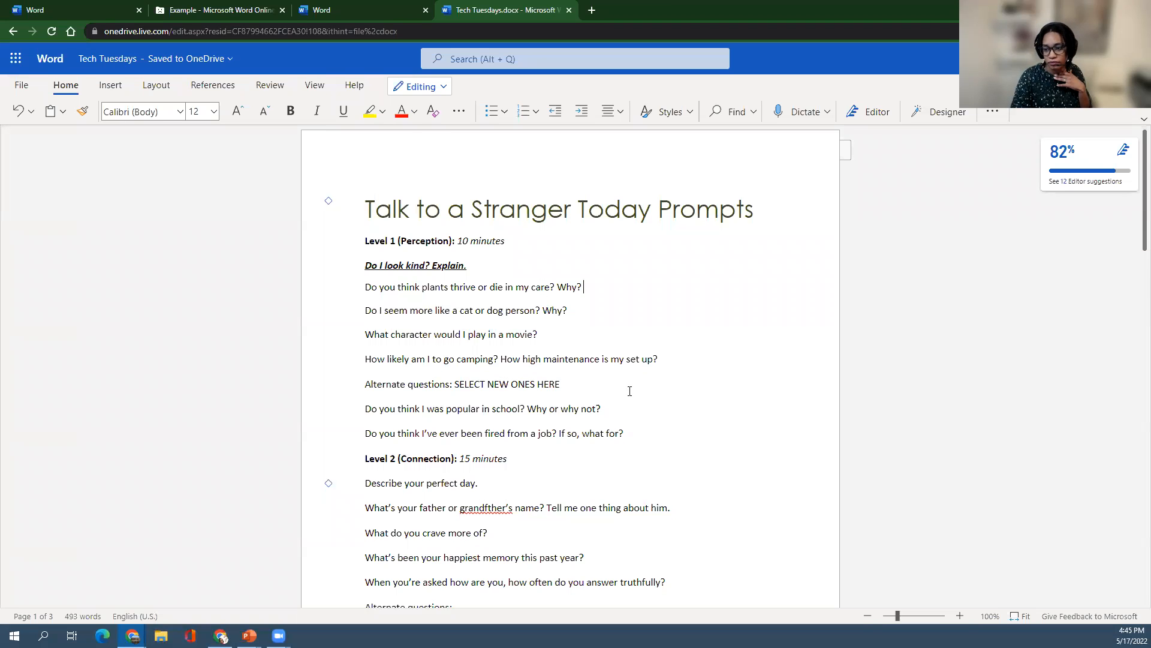
{"action": "scroll", "coordinate": [630, 380], "scroll_direction": "up", "scroll_amount": 3}
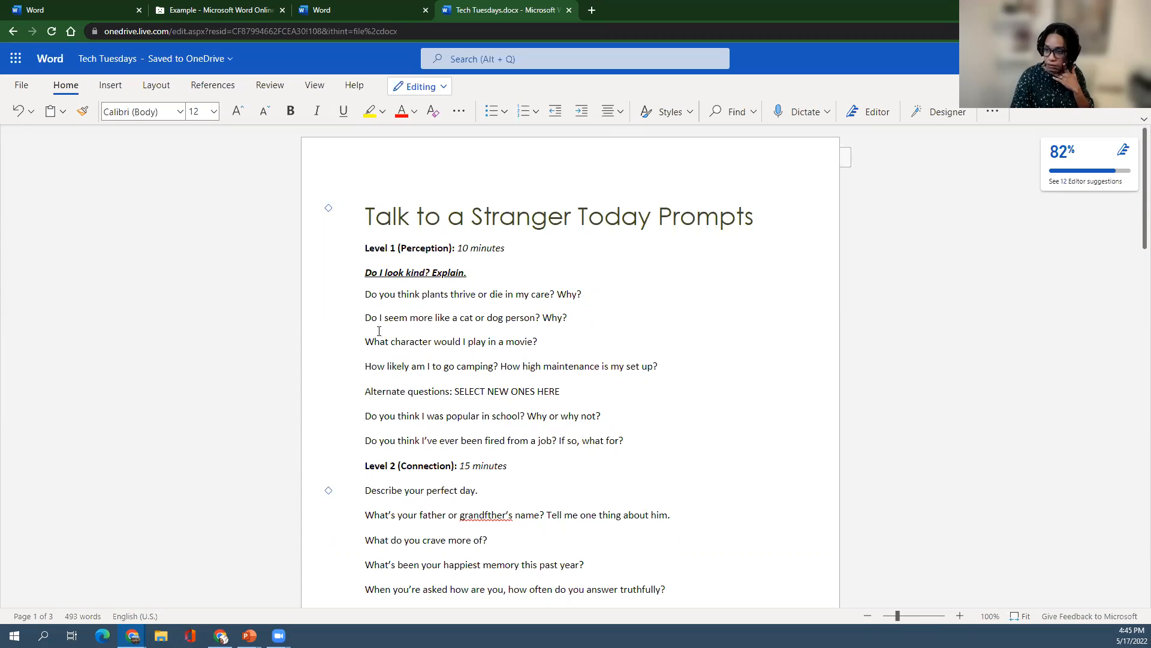
{"action": "left_click", "coordinate": [364, 284]}
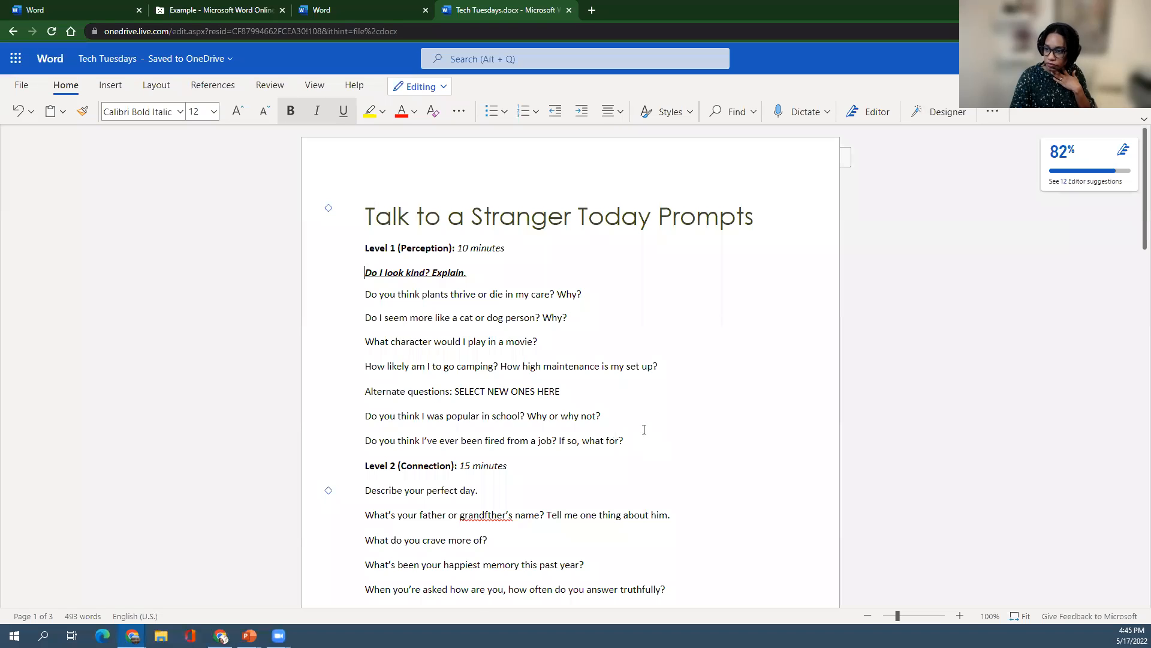
{"action": "left_click", "coordinate": [367, 393]}
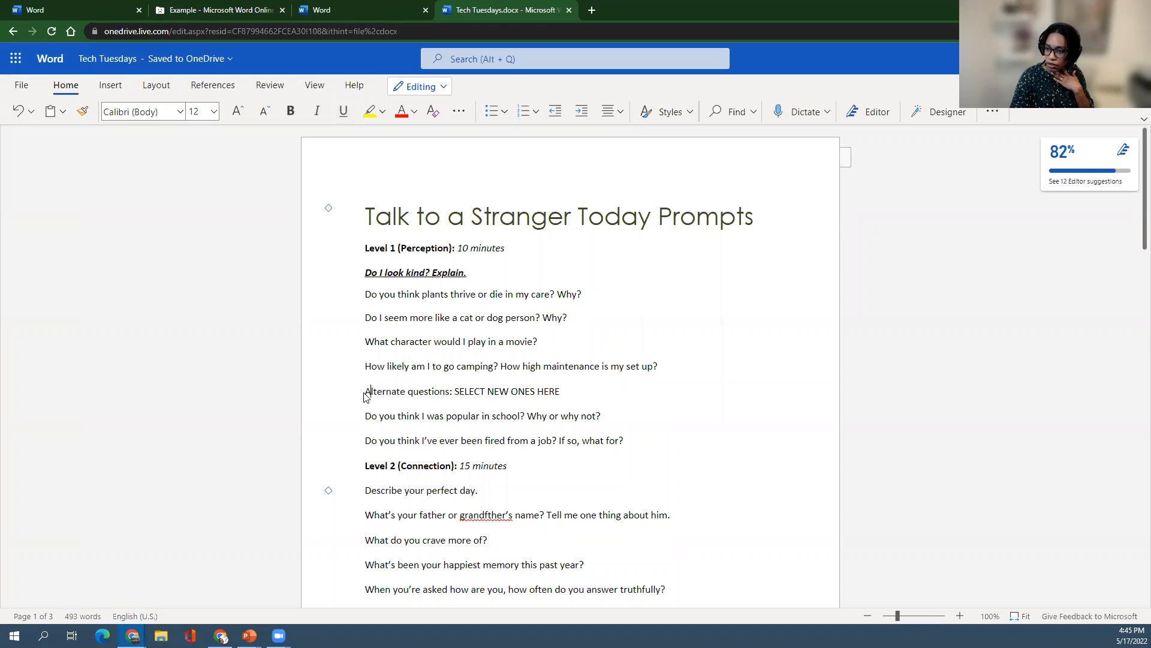
{"action": "left_click_drag", "start_coordinate": [367, 394], "coordinate": [627, 443]}
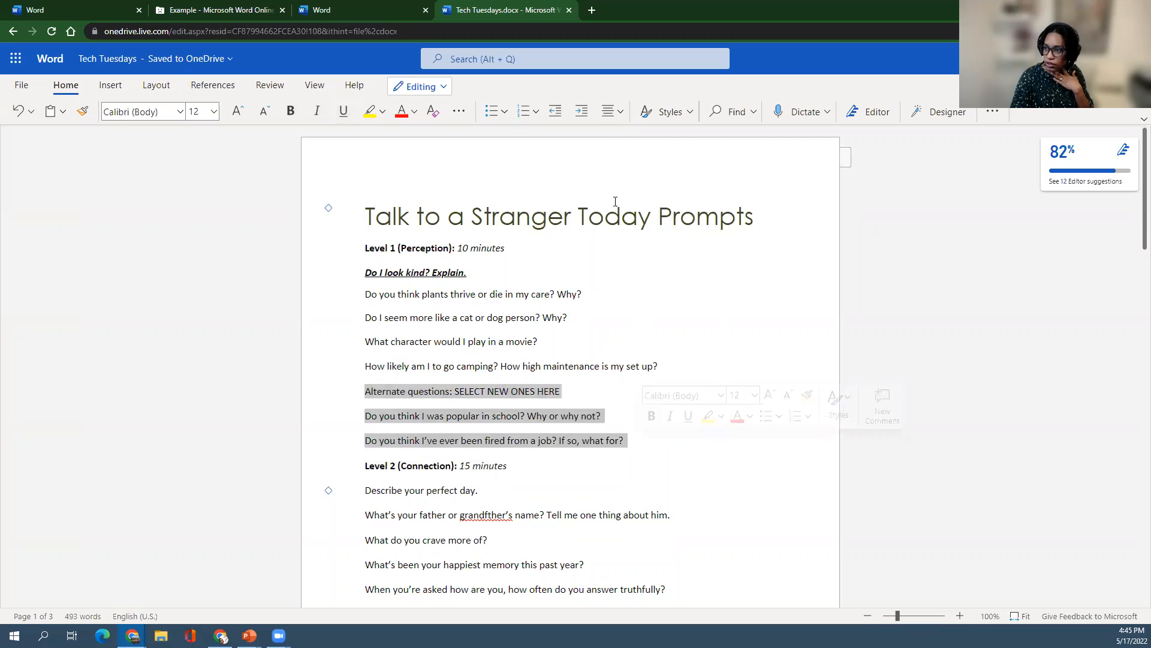
{"action": "left_click", "coordinate": [614, 112]}
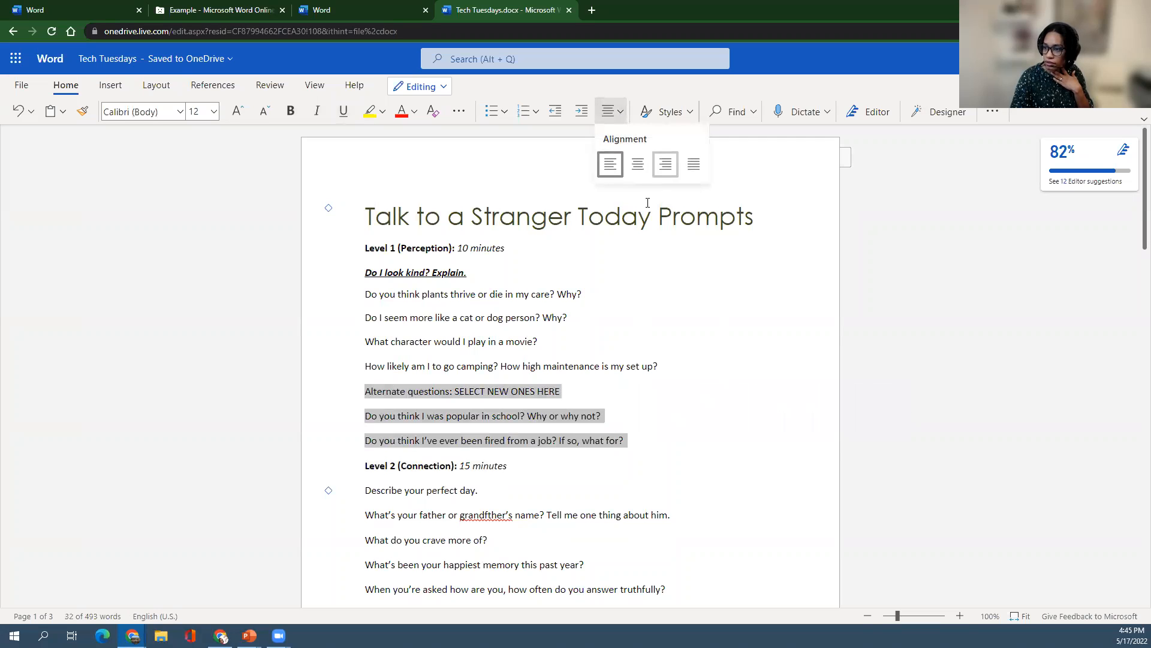
{"action": "left_click", "coordinate": [665, 164]}
Step: Make the five Level 1 questions from "Do I look kind? Explain." through the camping question a bulleted list, and switch it to numbering
{"action": "left_click_drag", "start_coordinate": [662, 367], "coordinate": [364, 274]}
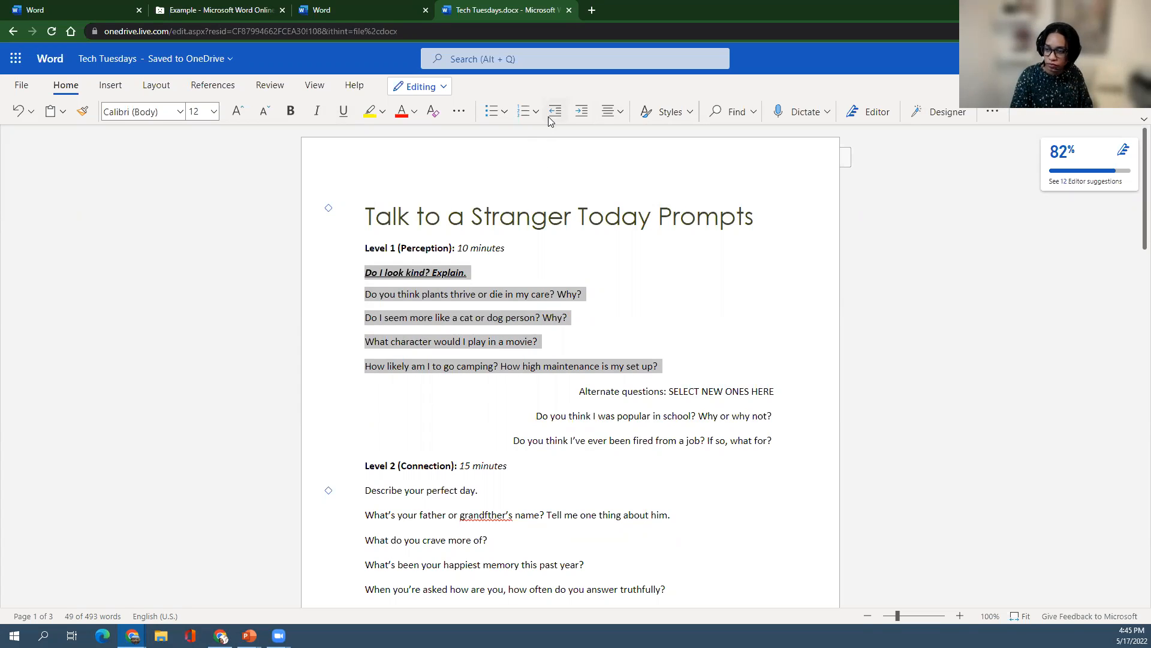
{"action": "left_click", "coordinate": [492, 120]}
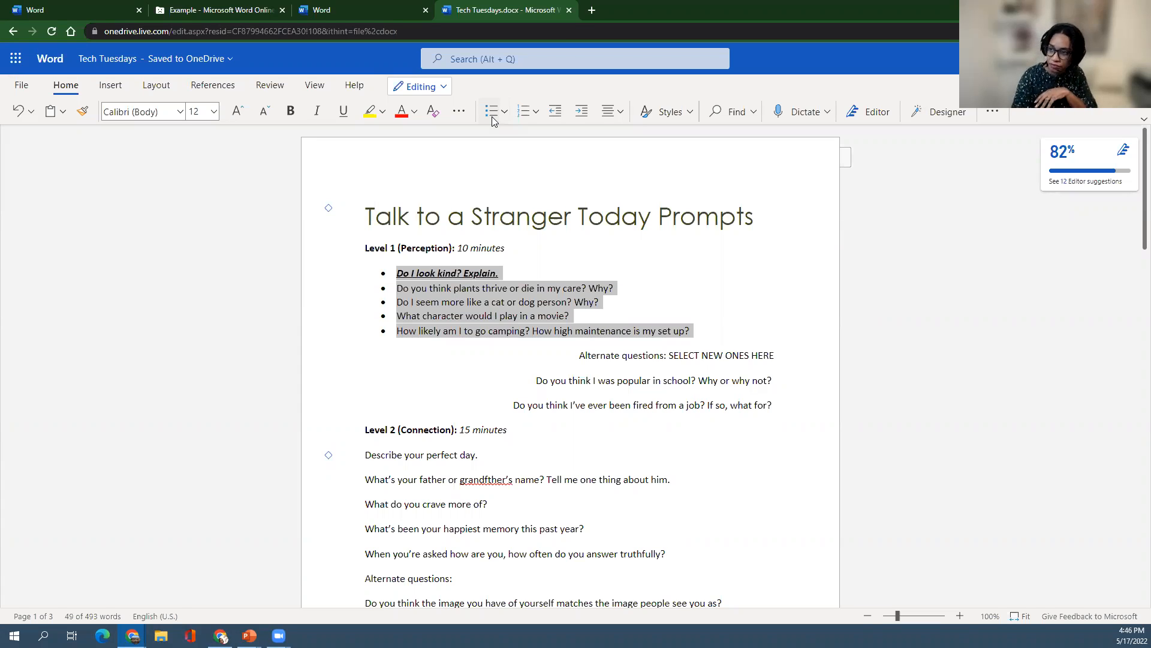
{"action": "left_click", "coordinate": [524, 117]}
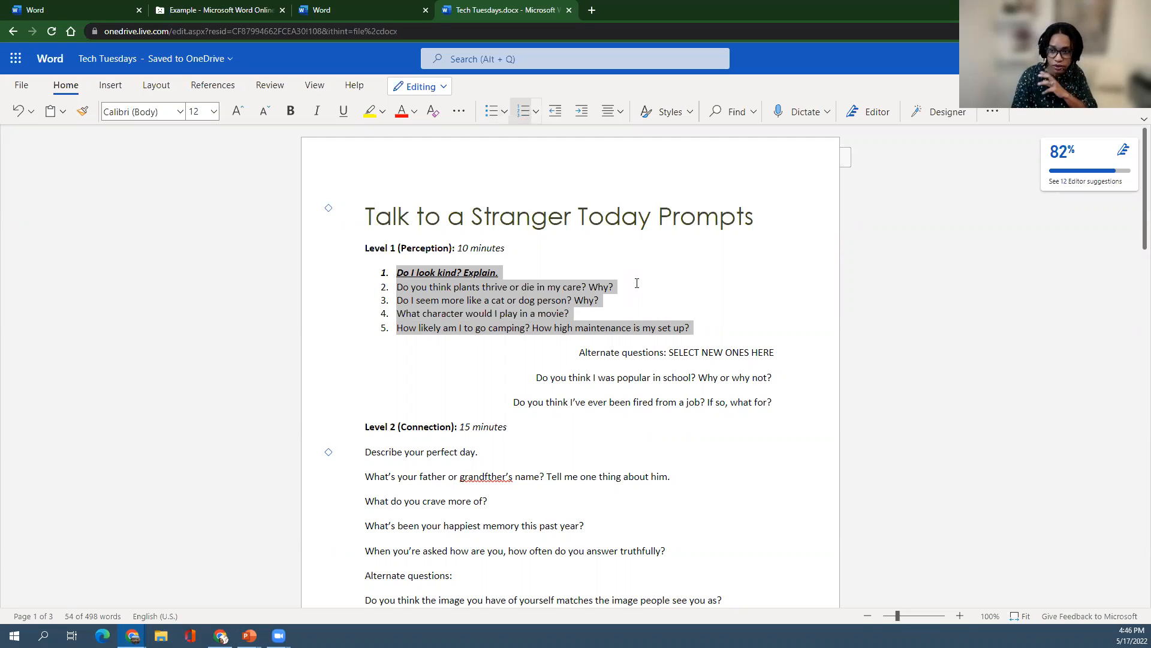
Step: Demote the cat or dog question one level in the numbered list, undo it, and demote the question three levels
{"action": "left_click", "coordinate": [406, 300]}
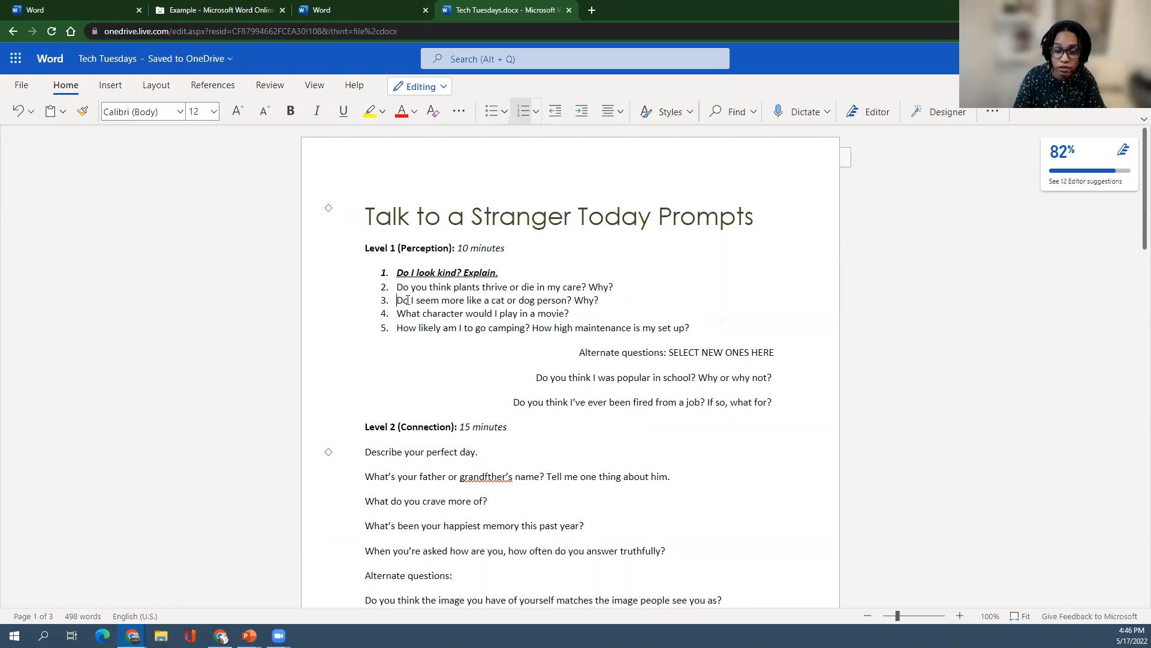
{"action": "key", "text": "Tab"}
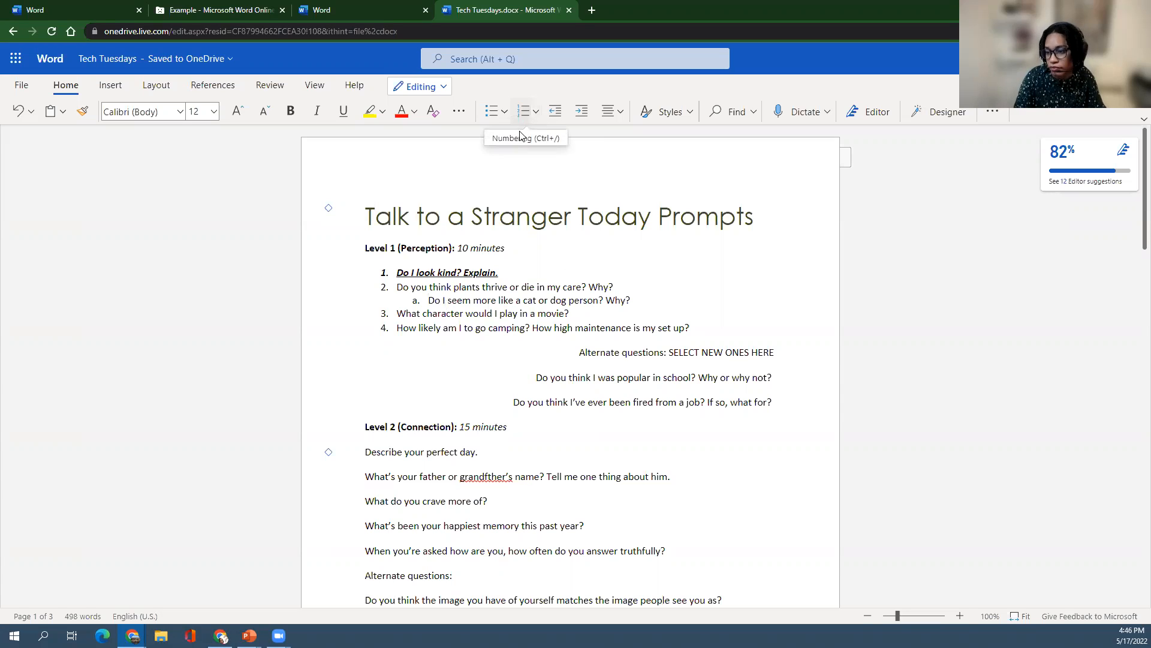
{"action": "left_click", "coordinate": [19, 111]}
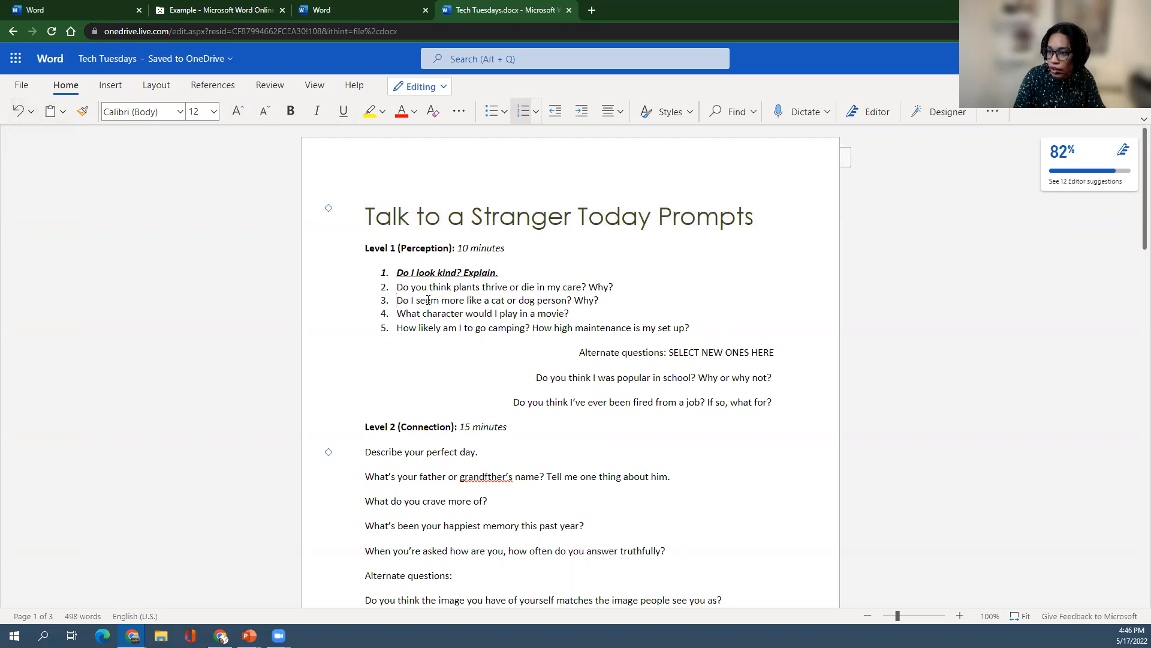
{"action": "key", "text": "Tab"}
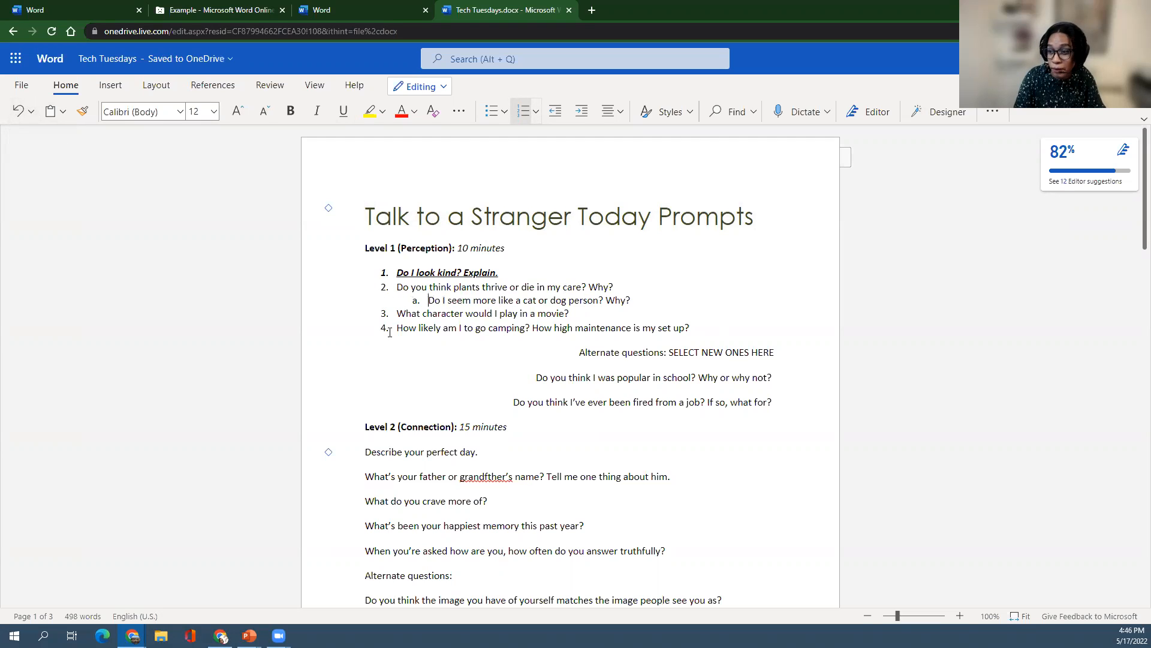
{"action": "key", "text": "Tab"}
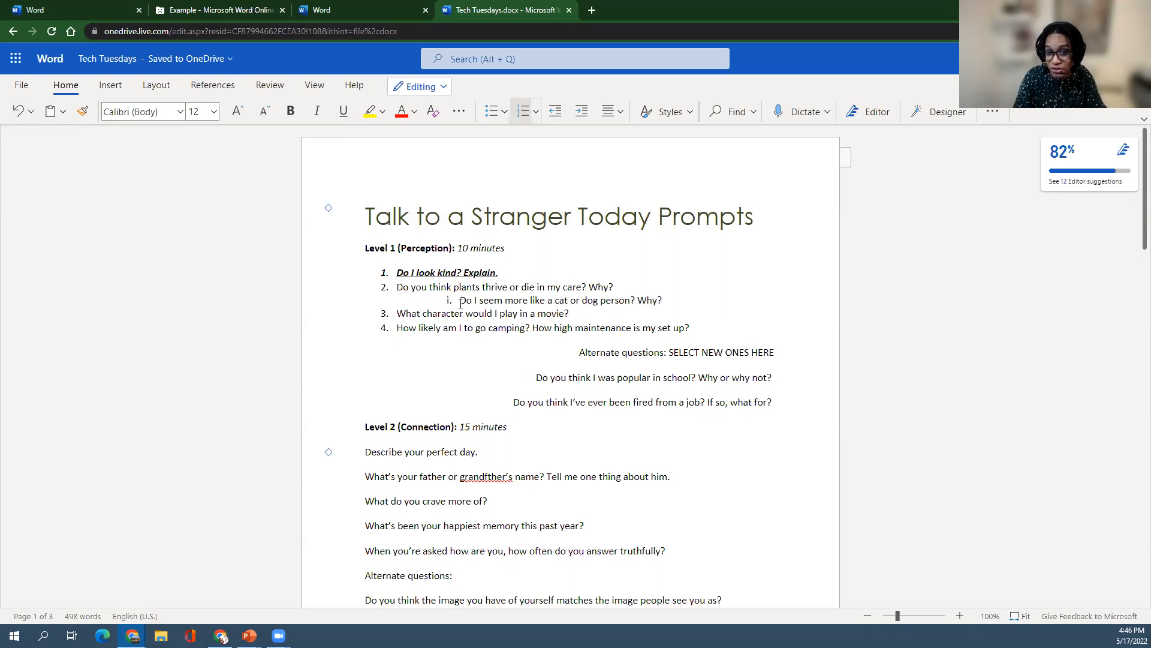
{"action": "key", "text": "Tab"}
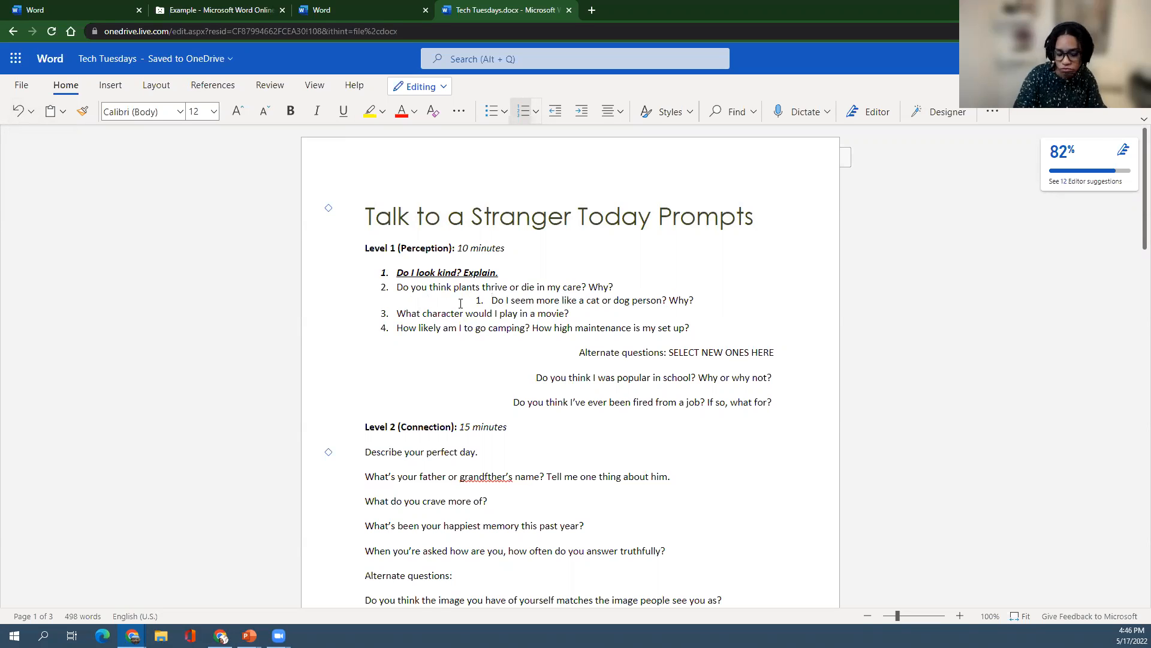
Step: Remove the cat or dog question's numbering and indents, and restore it as item 3 at the numbered list's main level
{"action": "key", "text": "BackSpace"}
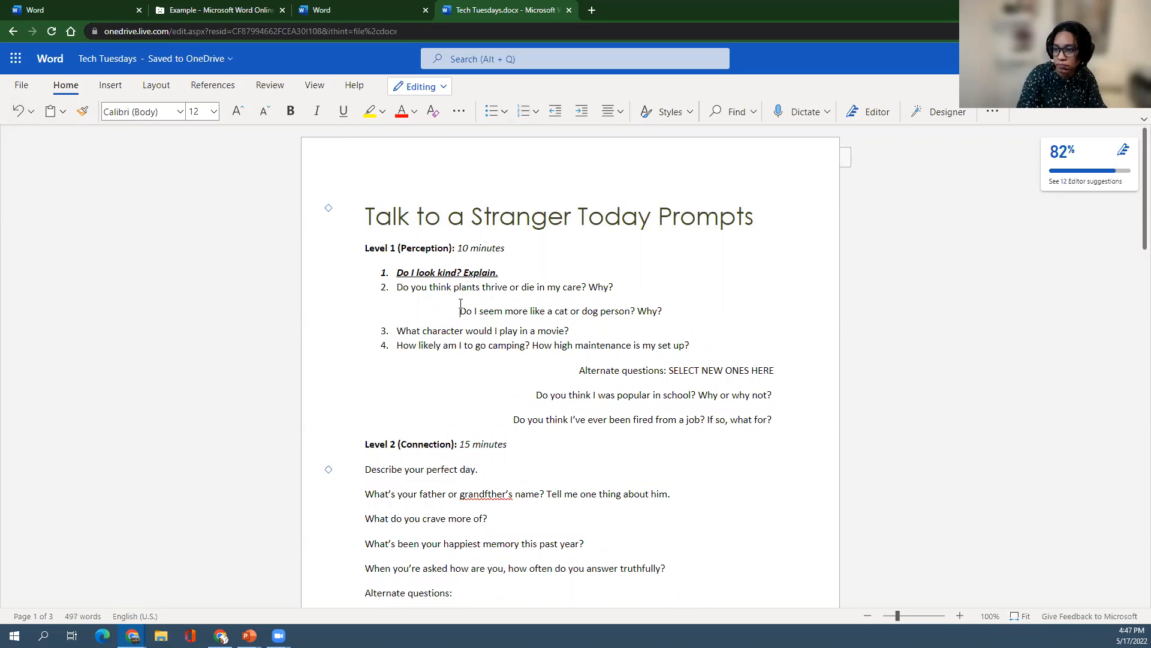
{"action": "key", "text": "BackSpace"}
{"action": "key", "text": "BackSpace"}
{"action": "key", "text": "BackSpace"}
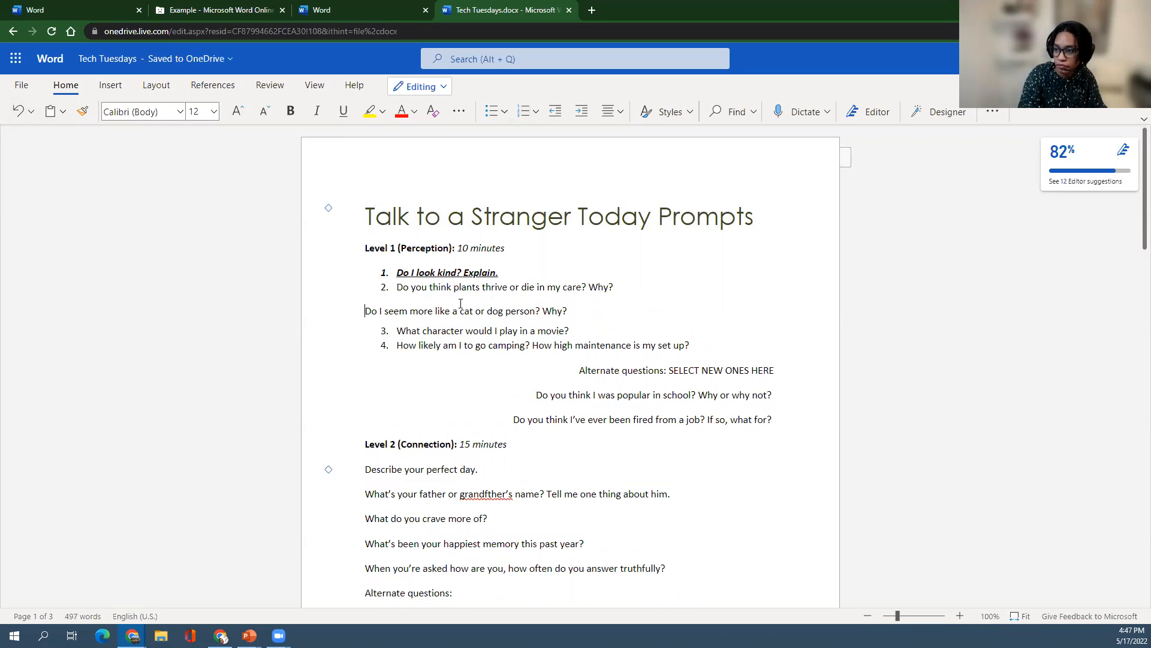
{"action": "key", "text": "Return"}
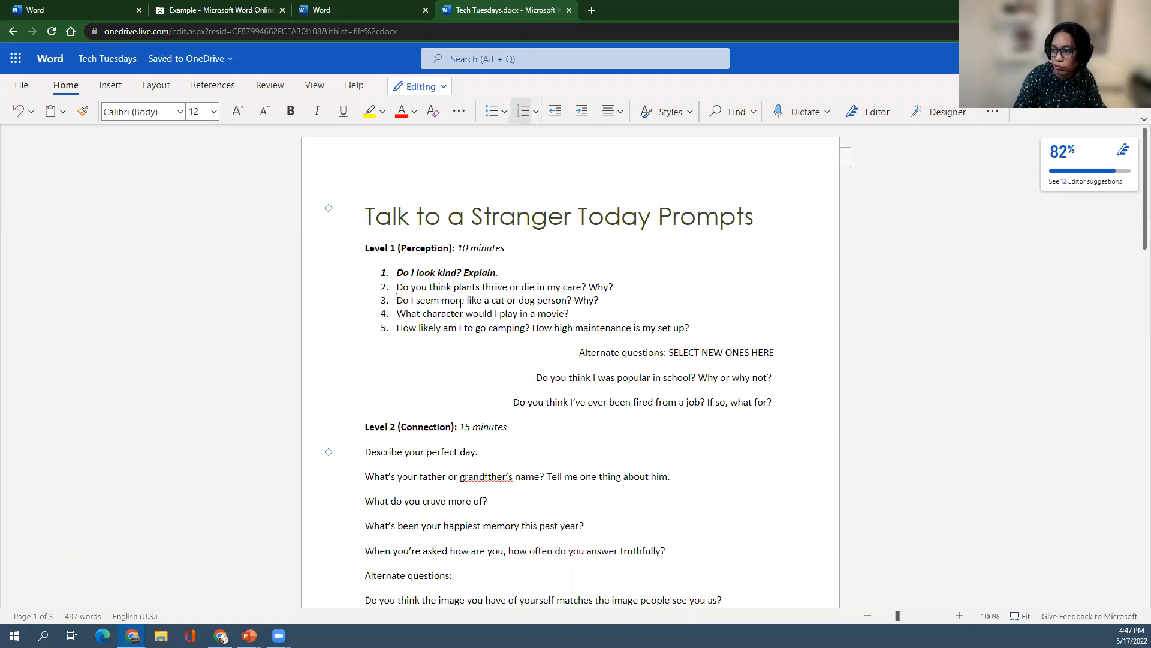
Step: Change the numbering of the five Level 1 questions to Smiling Face bullets
{"action": "left_click", "coordinate": [537, 113]}
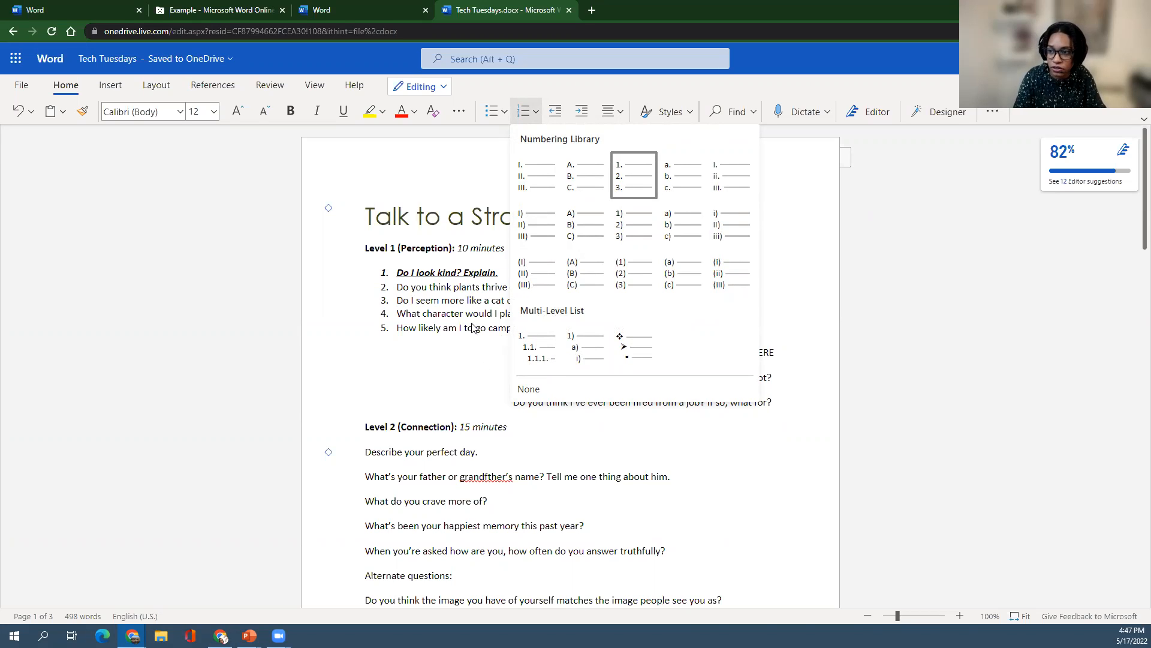
{"action": "left_click", "coordinate": [534, 332]}
{"action": "left_click_drag", "start_coordinate": [712, 331], "coordinate": [358, 280]}
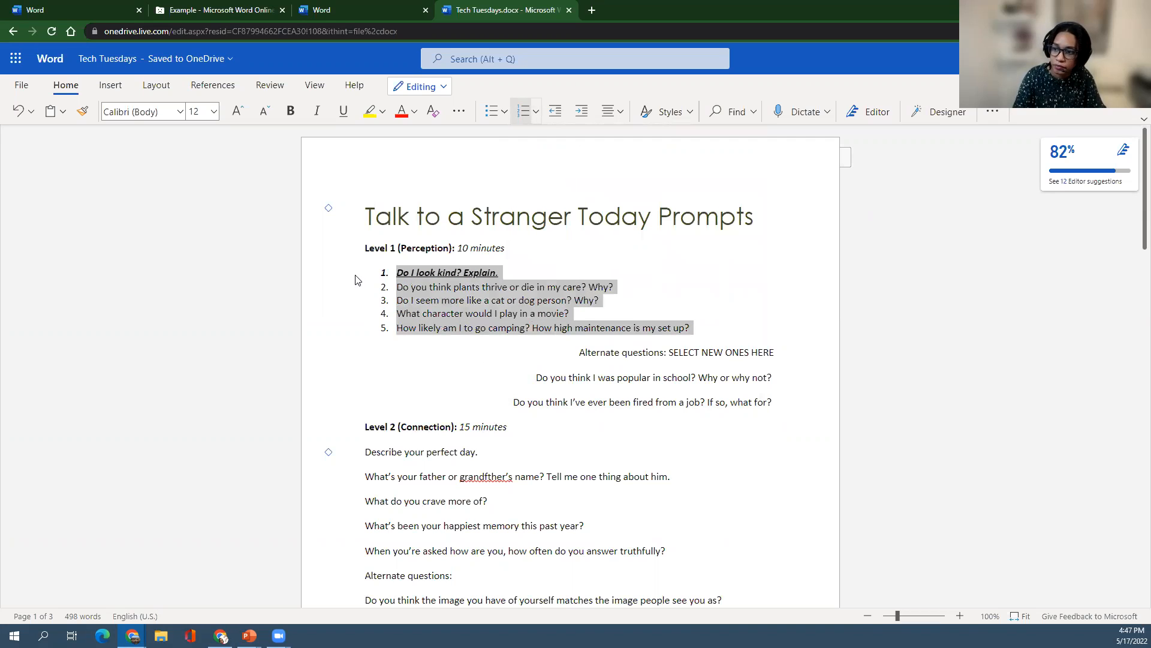
{"action": "left_click", "coordinate": [505, 114]}
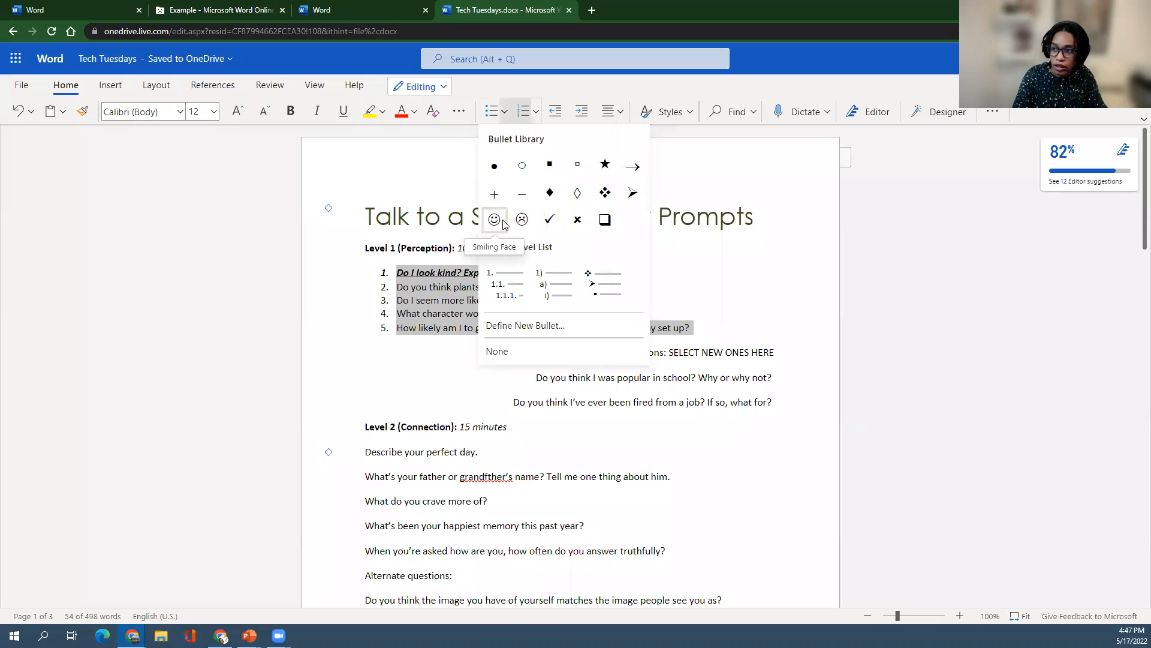
{"action": "left_click", "coordinate": [692, 306]}
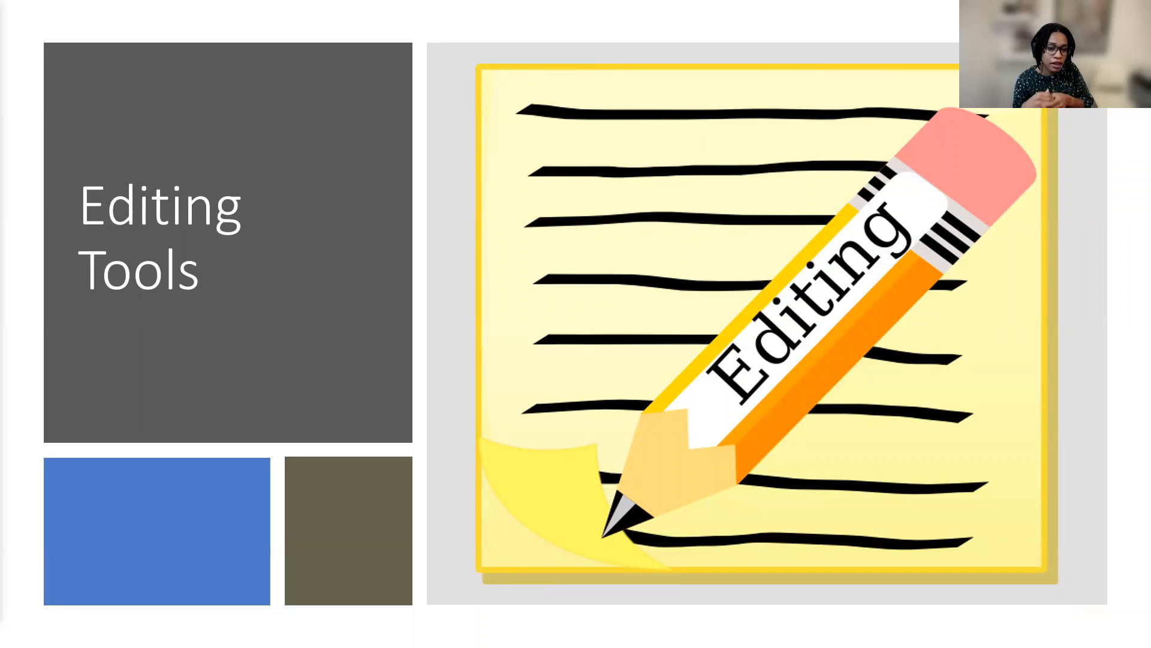
{"action": "key", "text": "Right"}
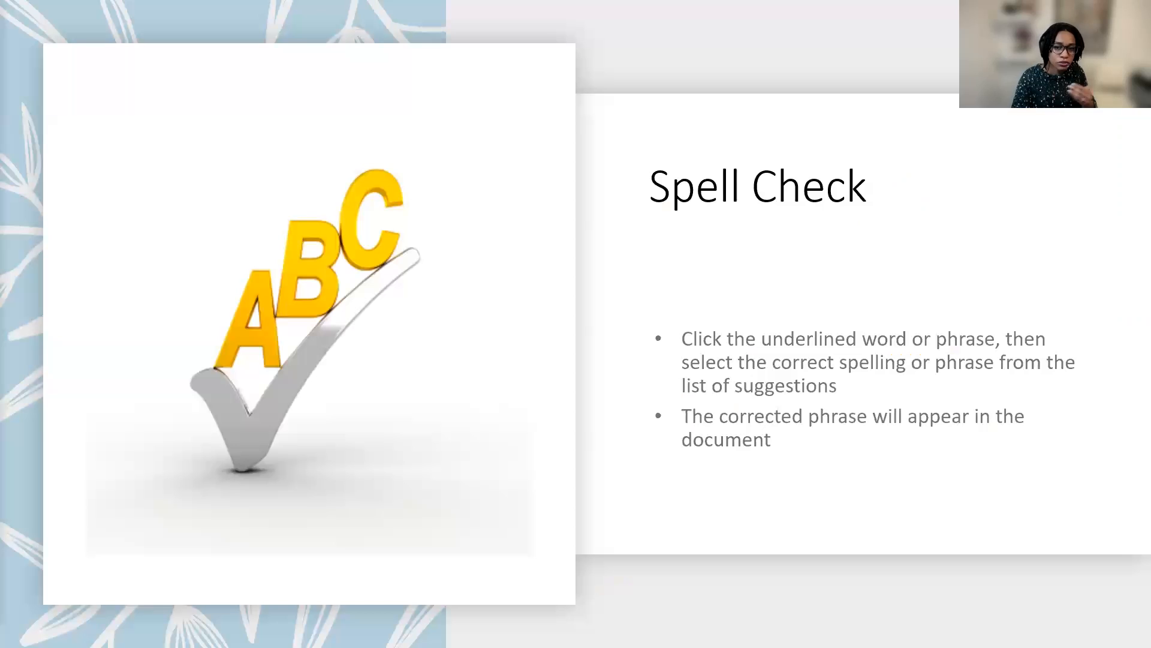
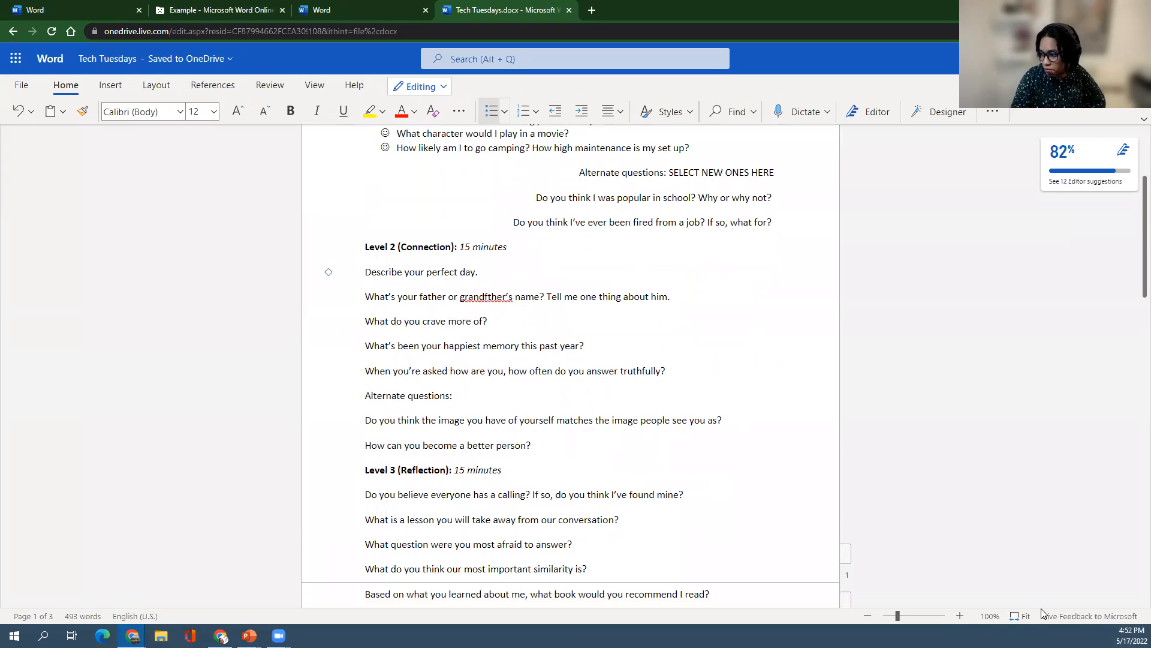
Step: Correct the misspelled word "grandfther's" in the Level 2 question with the spelling suggestion "grandfather's"
{"action": "left_click", "coordinate": [962, 617]}
{"action": "left_click", "coordinate": [962, 615]}
{"action": "left_click", "coordinate": [962, 616]}
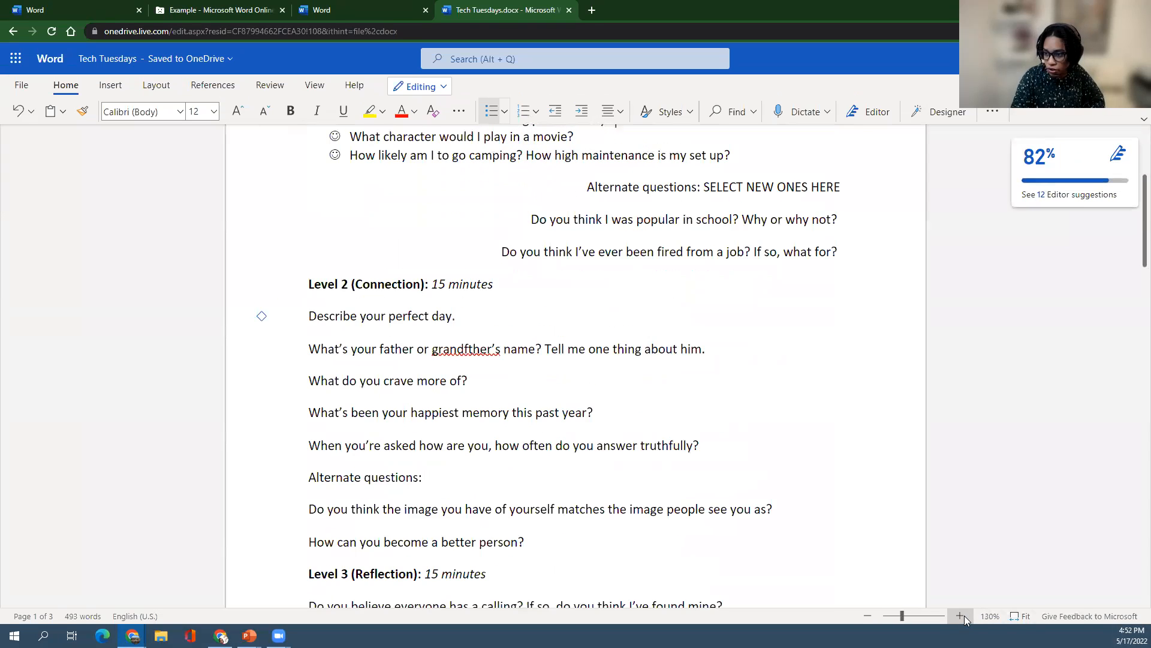
{"action": "left_click", "coordinate": [962, 616]}
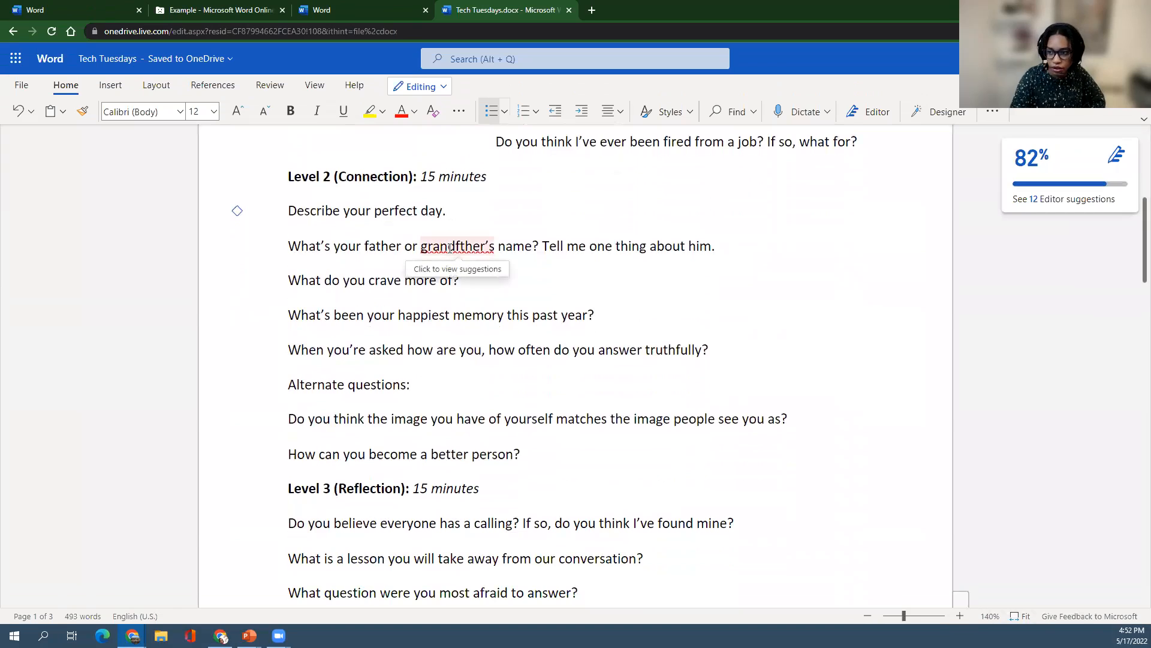
{"action": "left_click", "coordinate": [449, 247]}
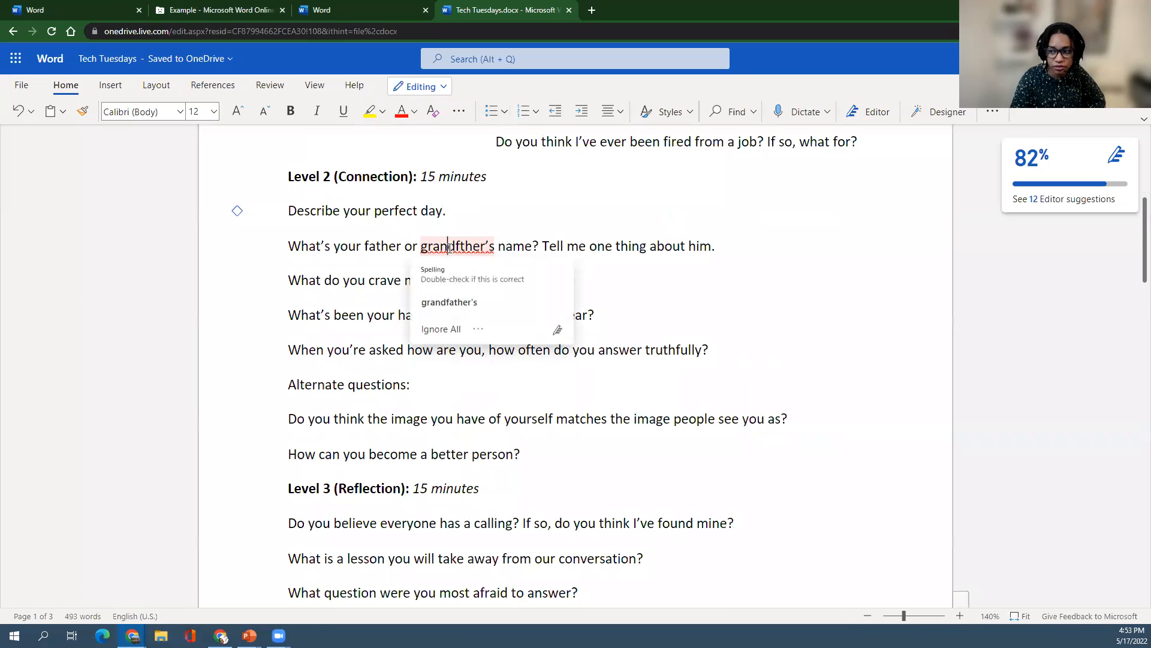
{"action": "left_click", "coordinate": [441, 305]}
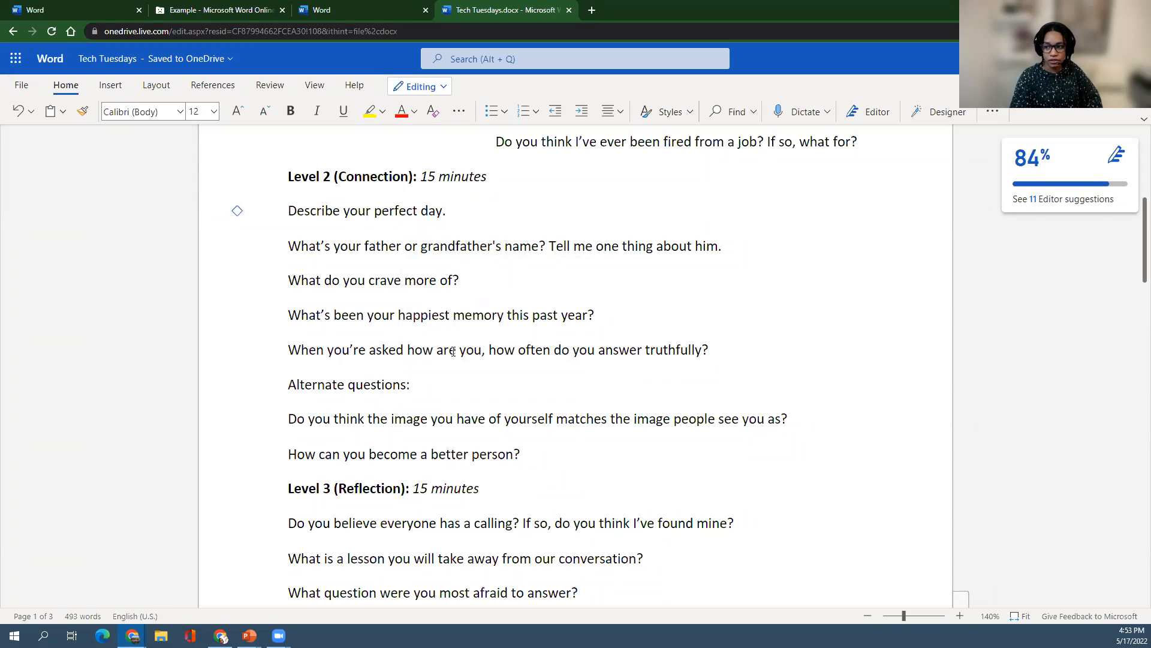
Step: Correct "is" to the grammar suggestion "are" in the sentence "The books is on the shelf." and close the Editor
{"action": "scroll", "coordinate": [452, 352], "scroll_direction": "down", "scroll_amount": 5}
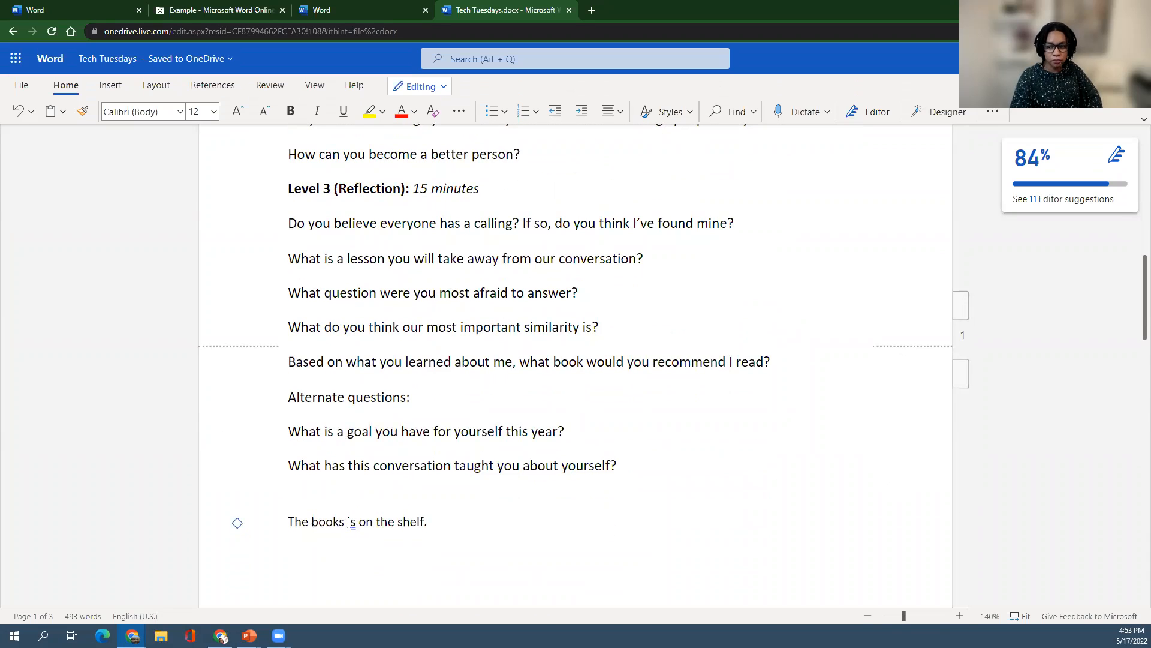
{"action": "scroll", "coordinate": [352, 521], "scroll_direction": "down", "scroll_amount": 1}
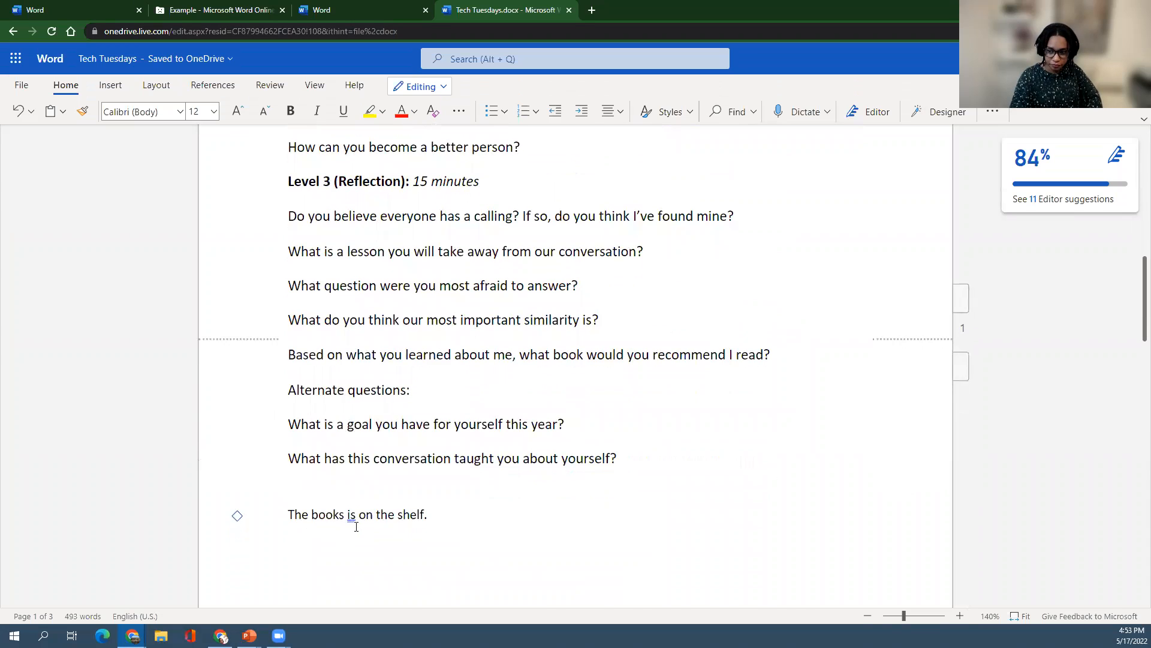
{"action": "scroll", "coordinate": [352, 472], "scroll_direction": "up", "scroll_amount": 1}
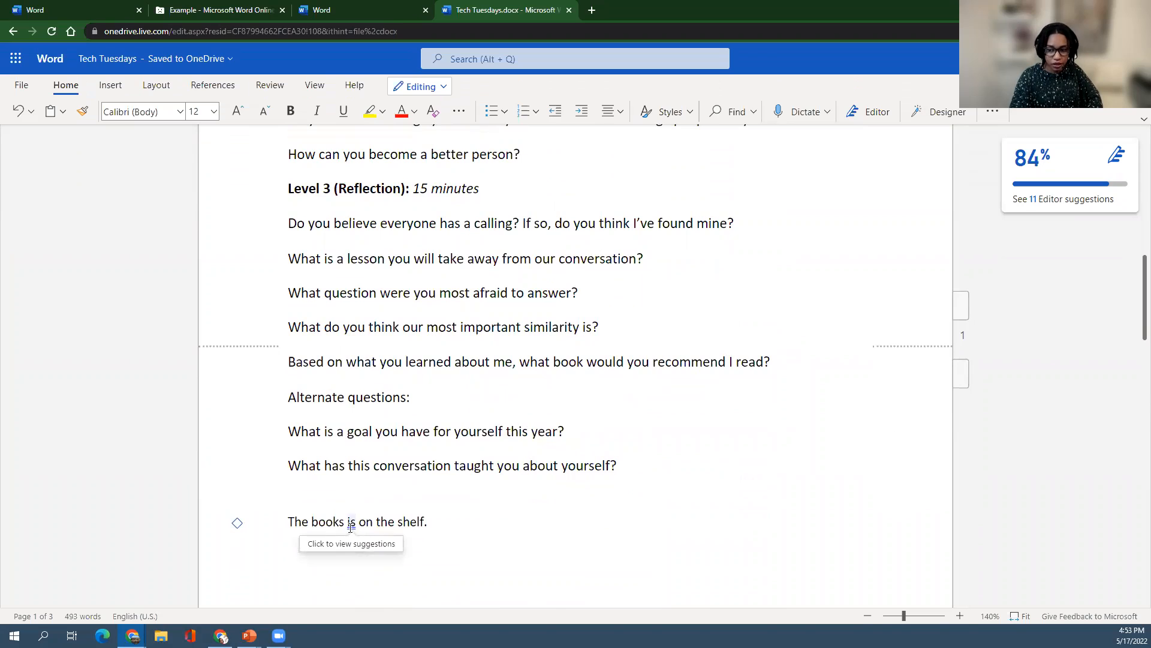
{"action": "left_click", "coordinate": [351, 526]}
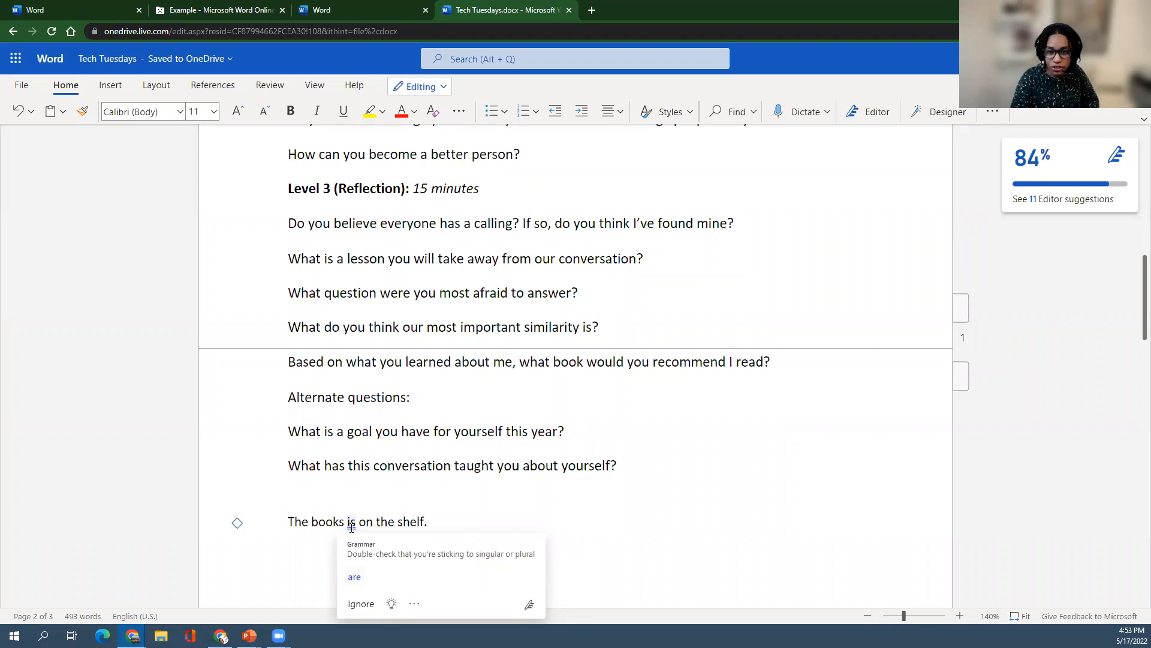
{"action": "left_click", "coordinate": [353, 572]}
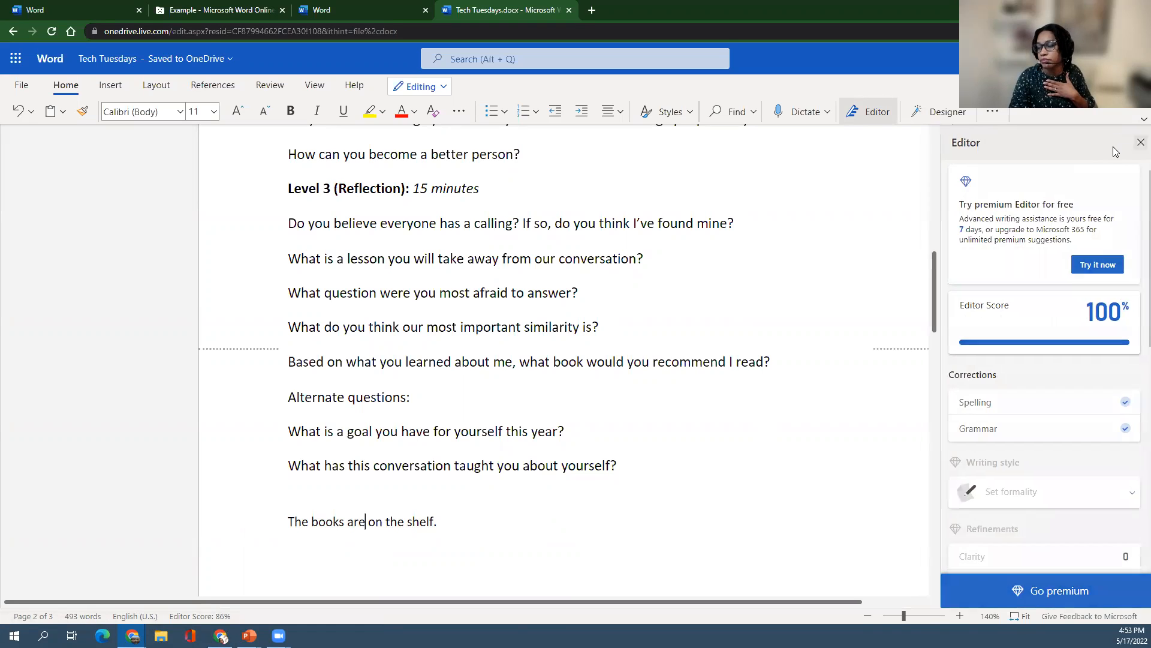
{"action": "left_click", "coordinate": [1141, 142]}
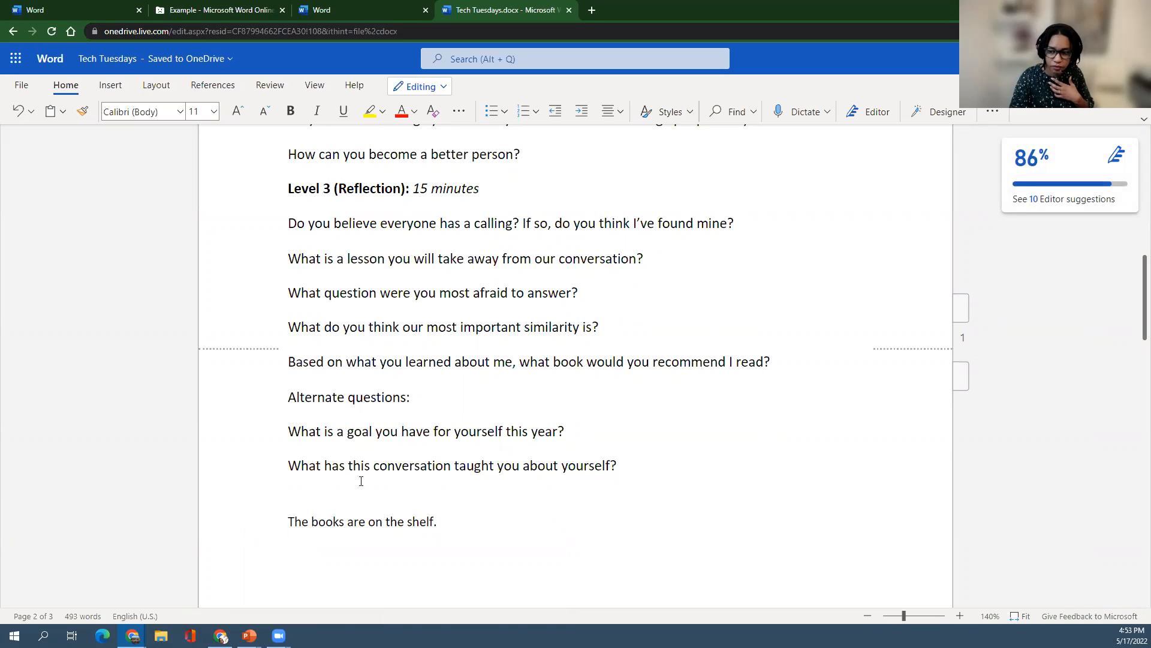
Step: Misspell "conversation" as "conversaton" in the question "What has this conversation taught you about yourself?"
{"action": "key", "text": "BackSpace"}
{"action": "key", "text": "BackSpace"}
{"action": "type", "text": "OM"}
{"action": "key", "text": "BackSpace"}
{"action": "key", "text": "BackSpace"}
{"action": "type", "text": "O"}
{"action": "key", "text": "BackSpace"}
{"action": "type", "text": "o"}
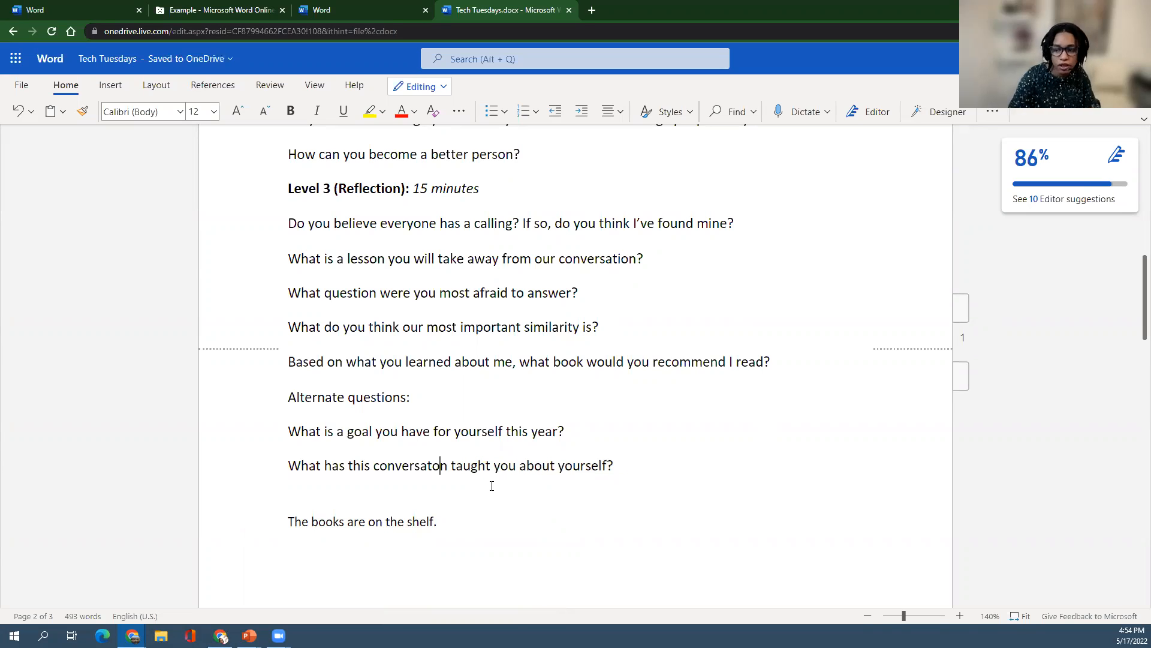
Step: Ignore all spelling flags for "conversaton" in the Level 3 alternate question
{"action": "left_click", "coordinate": [358, 533]}
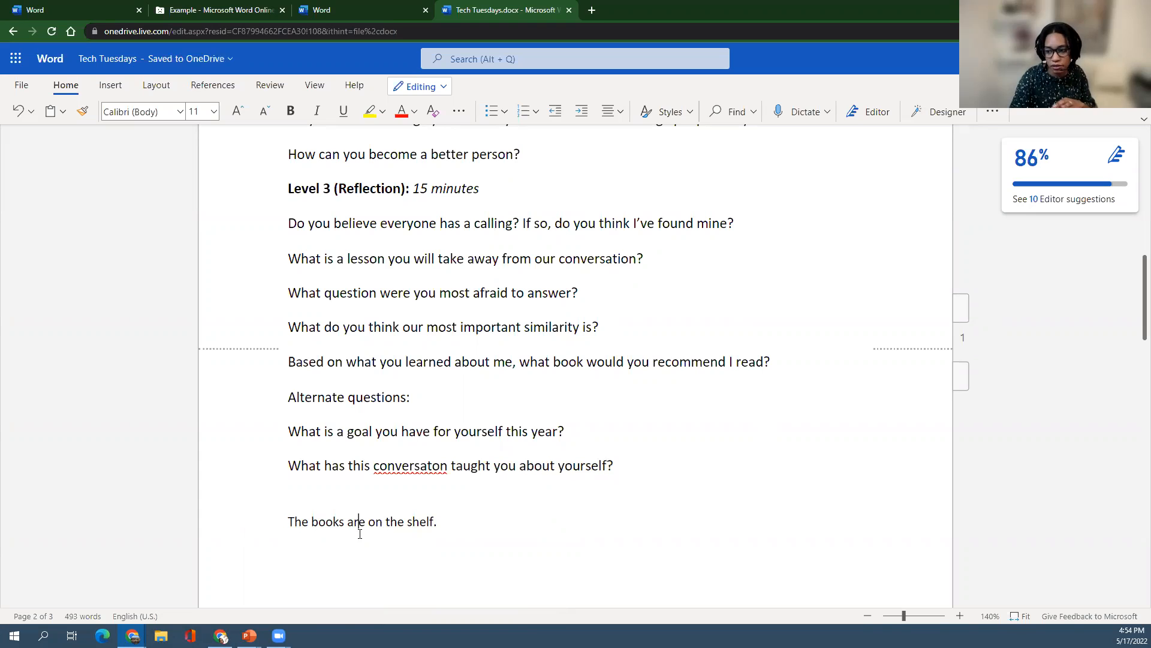
{"action": "left_click", "coordinate": [401, 470]}
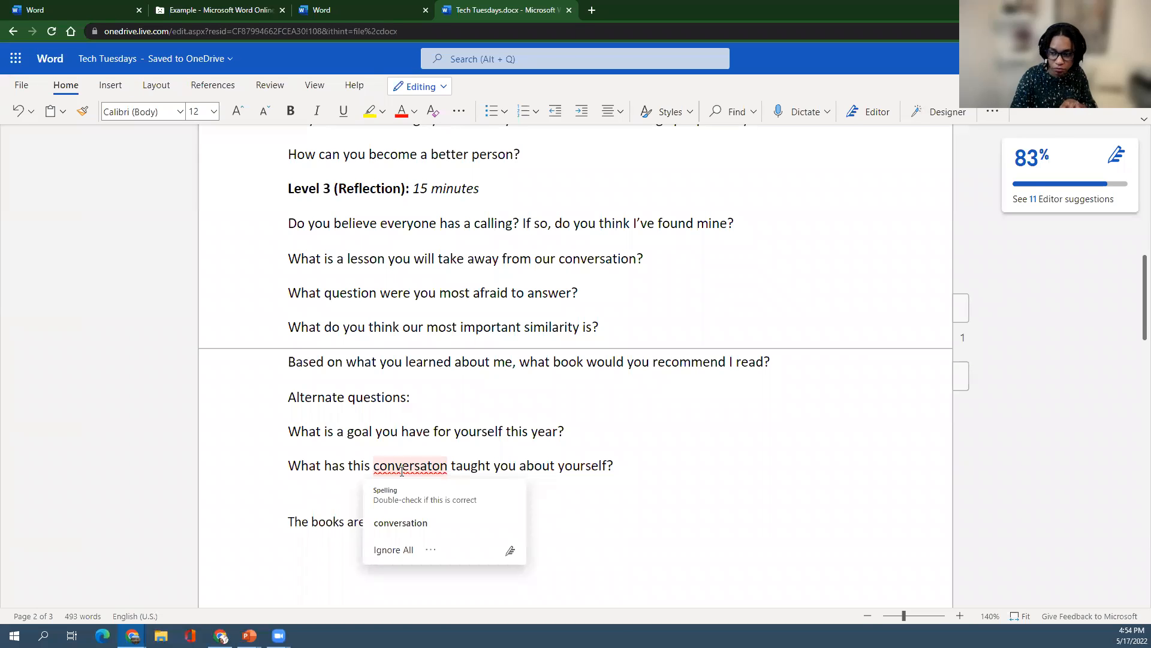
{"action": "left_click", "coordinate": [393, 548]}
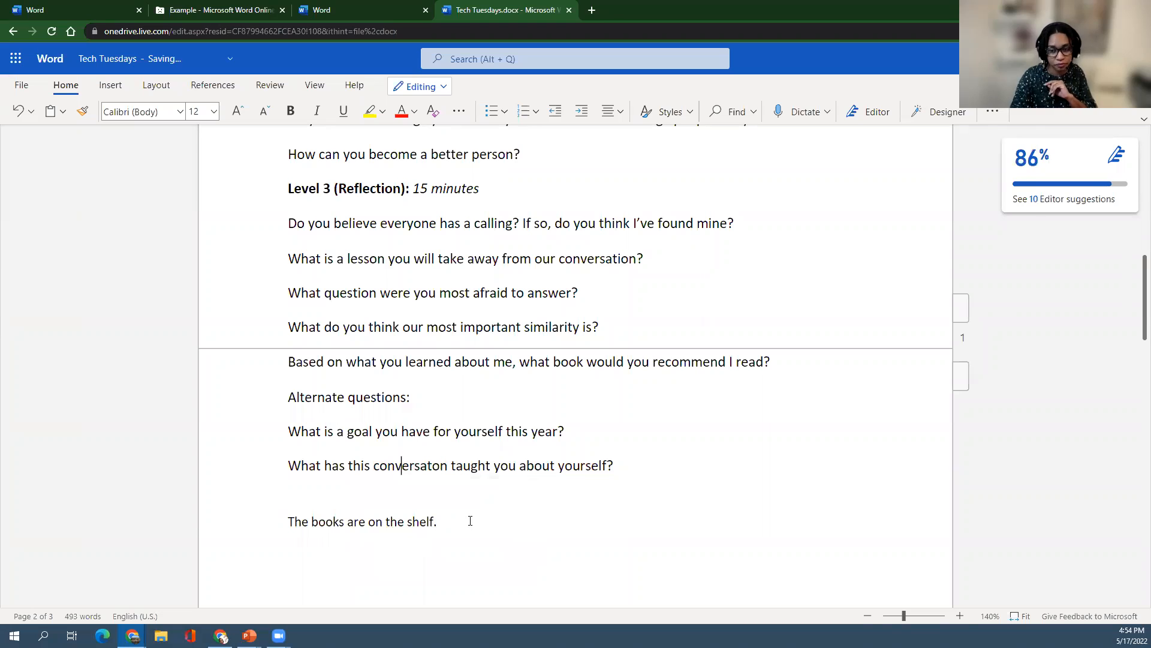
{"action": "left_click", "coordinate": [493, 473]}
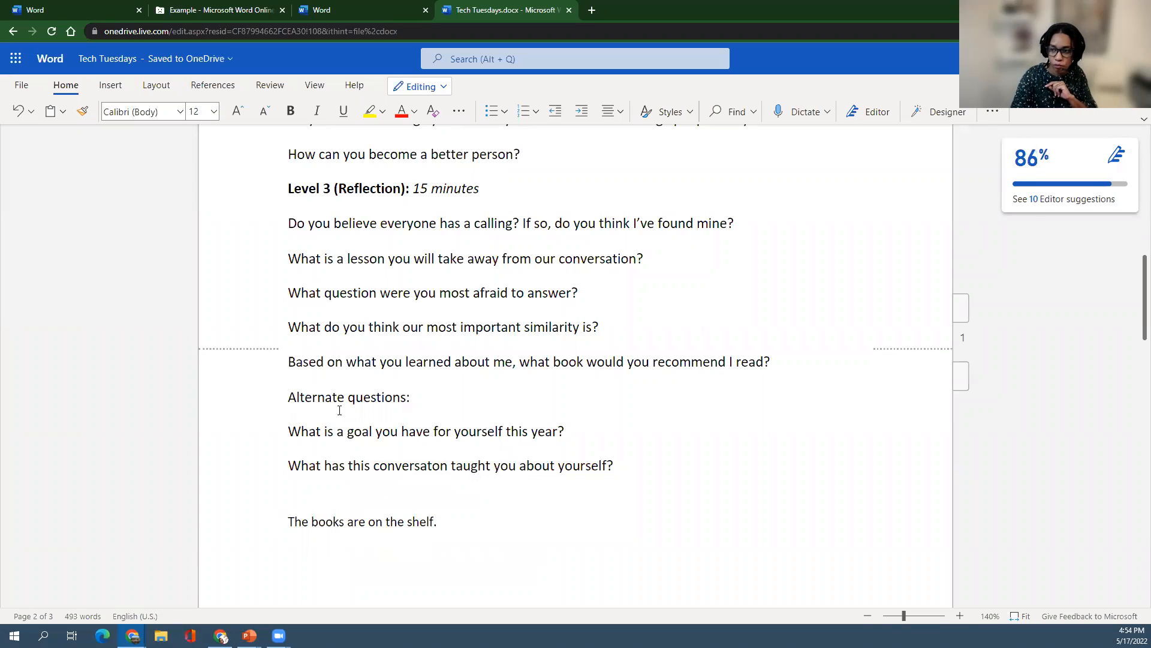
Step: Copy the five Smiling Face bulleted questions under Level 1 and paste them above the "Level 3 (Reflection)" heading
{"action": "scroll", "coordinate": [341, 403], "scroll_direction": "up", "scroll_amount": 4}
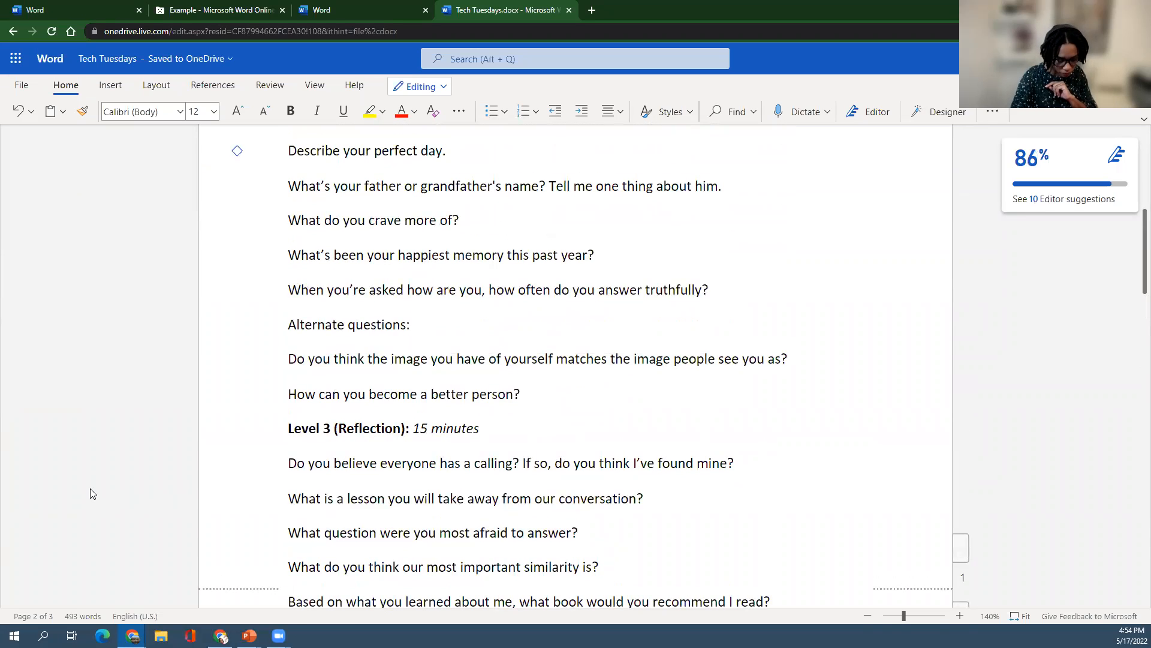
{"action": "scroll", "coordinate": [147, 491], "scroll_direction": "up", "scroll_amount": 2}
{"action": "scroll", "coordinate": [368, 470], "scroll_direction": "up", "scroll_amount": 5}
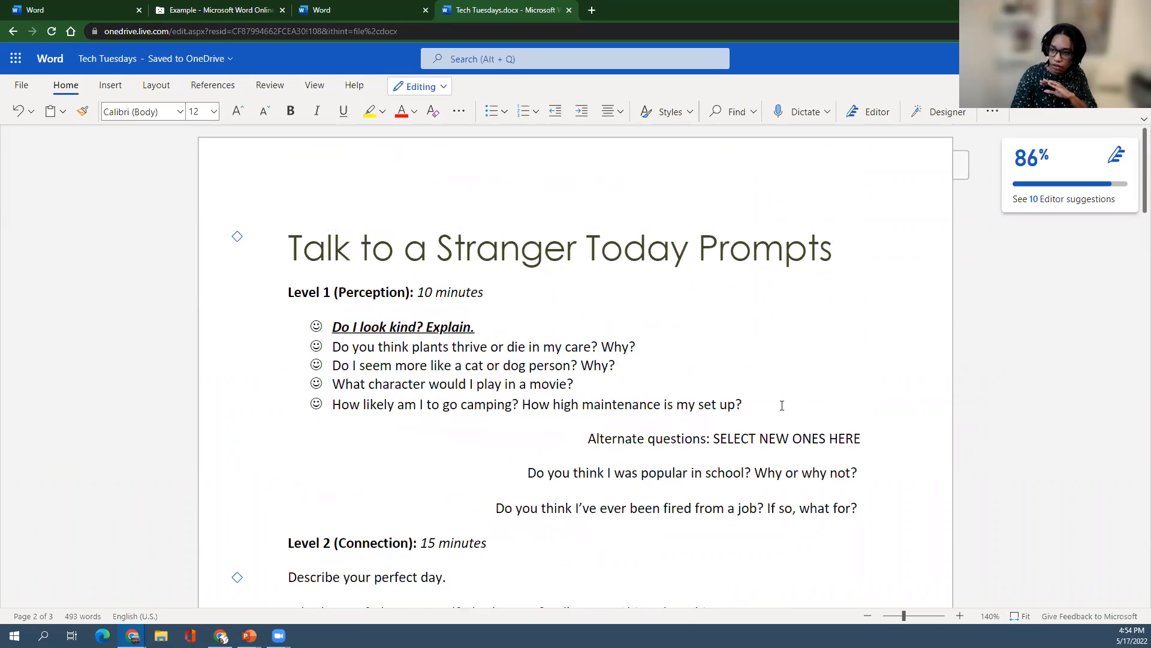
{"action": "left_click_drag", "start_coordinate": [738, 404], "coordinate": [332, 330]}
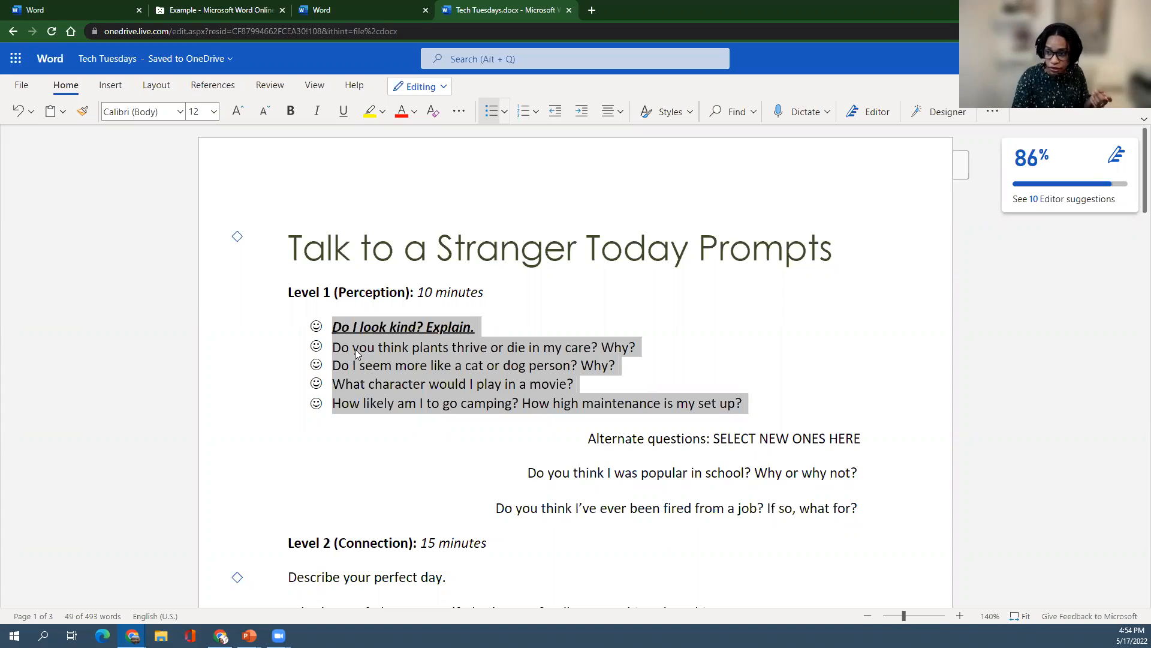
{"action": "right_click", "coordinate": [355, 349]}
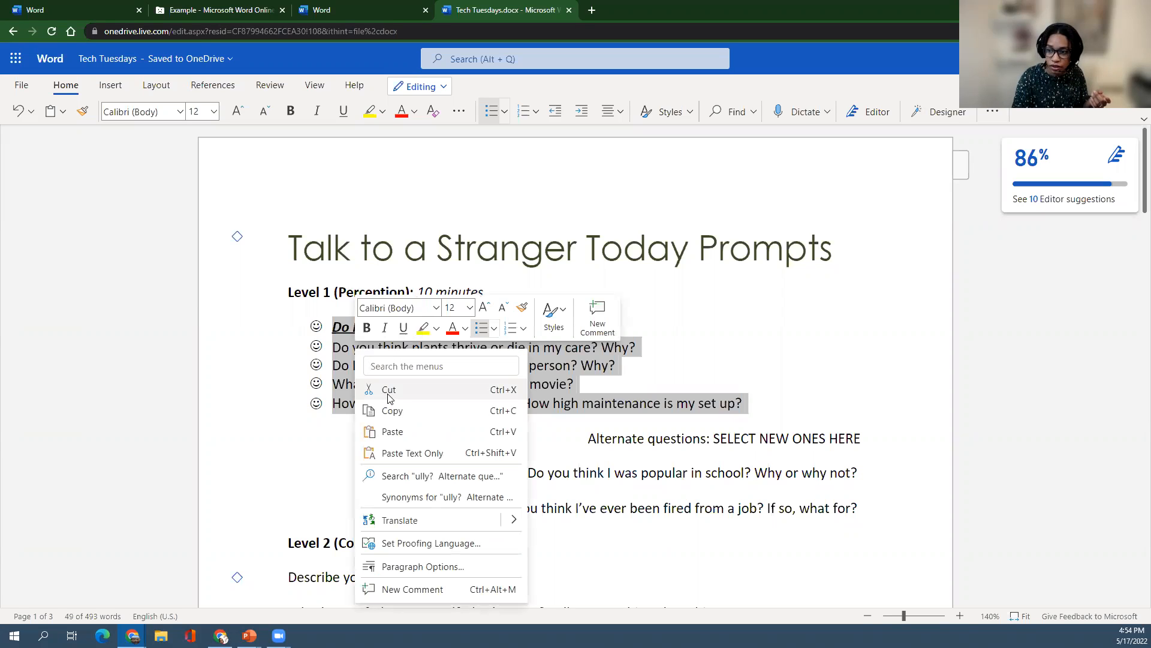
{"action": "left_click", "coordinate": [391, 410]}
{"action": "scroll", "coordinate": [425, 405], "scroll_direction": "down", "scroll_amount": 10}
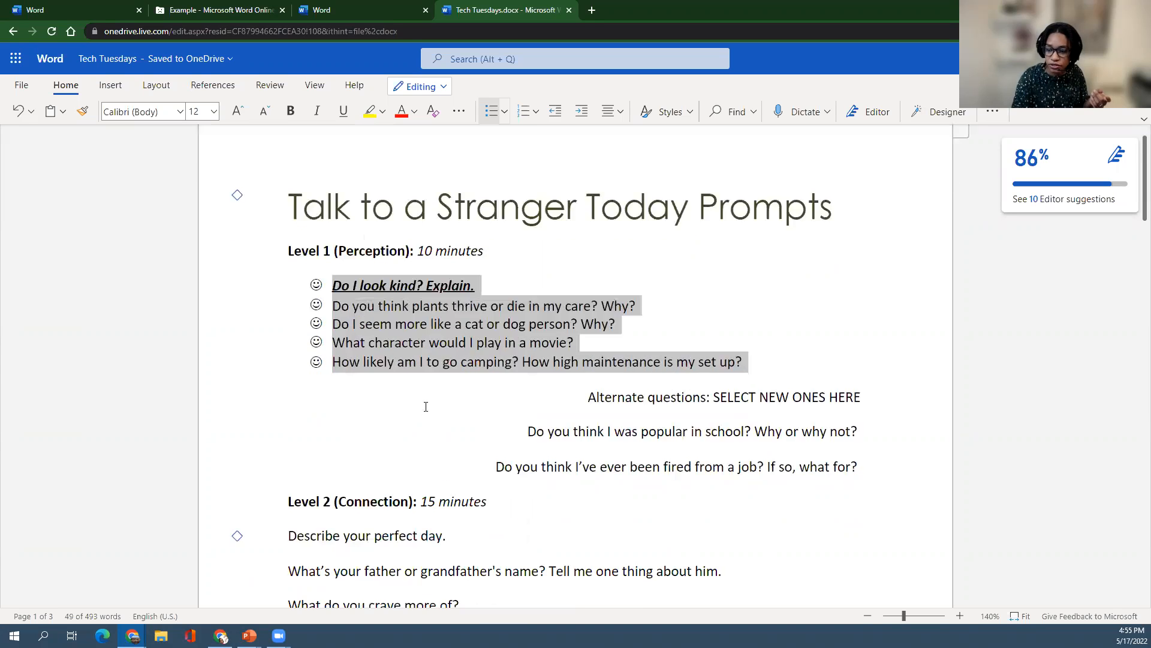
{"action": "scroll", "coordinate": [428, 406], "scroll_direction": "down", "scroll_amount": 3}
{"action": "scroll", "coordinate": [428, 406], "scroll_direction": "up", "scroll_amount": 4}
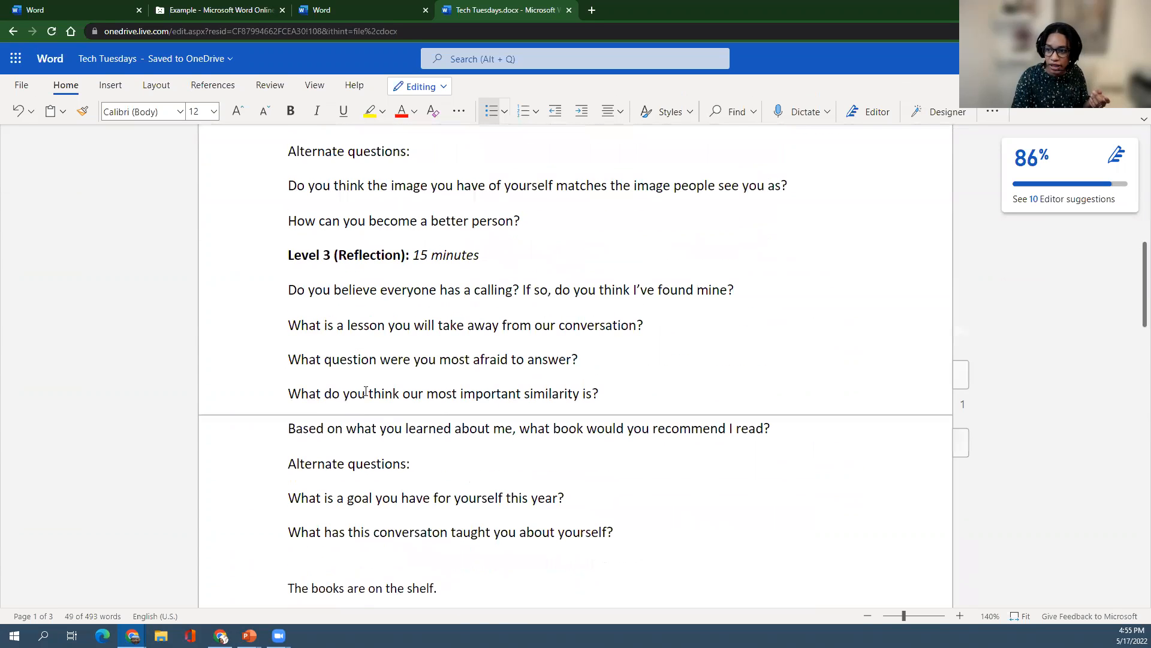
{"action": "left_click", "coordinate": [305, 288]}
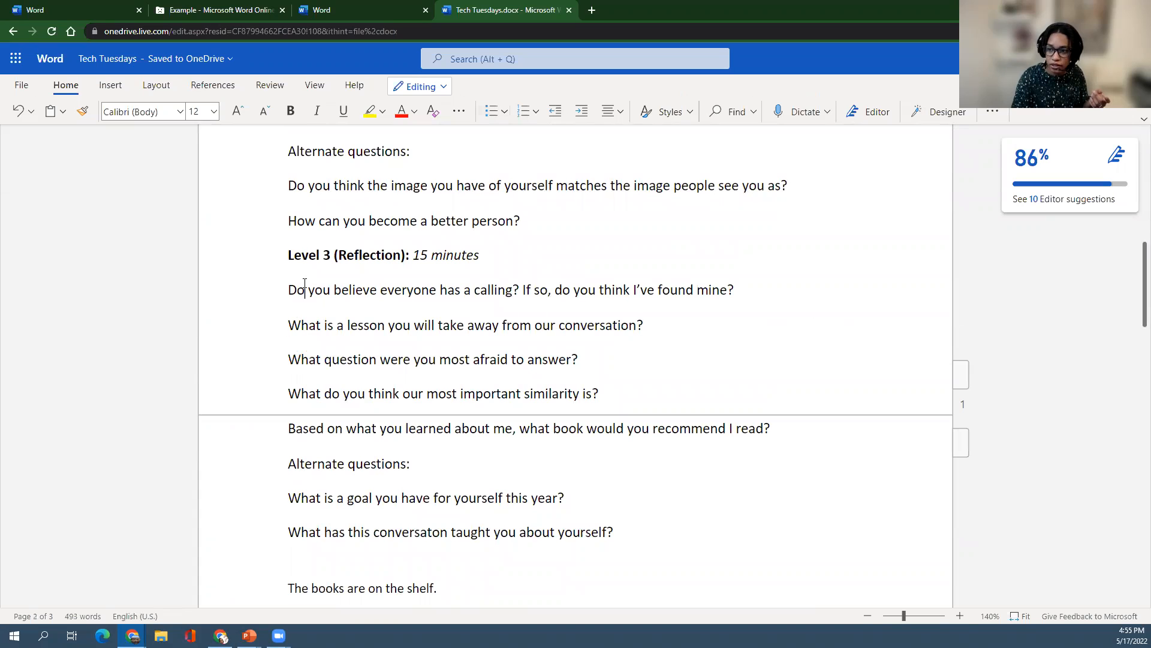
{"action": "left_click", "coordinate": [288, 255]}
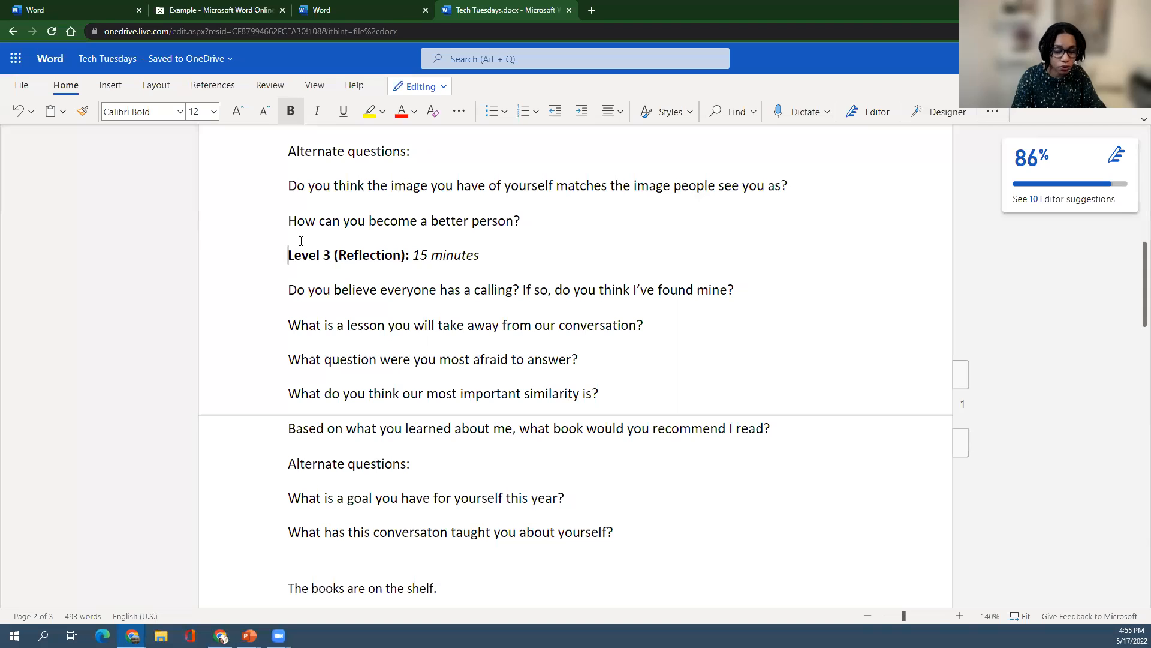
{"action": "key", "text": "ctrl+v"}
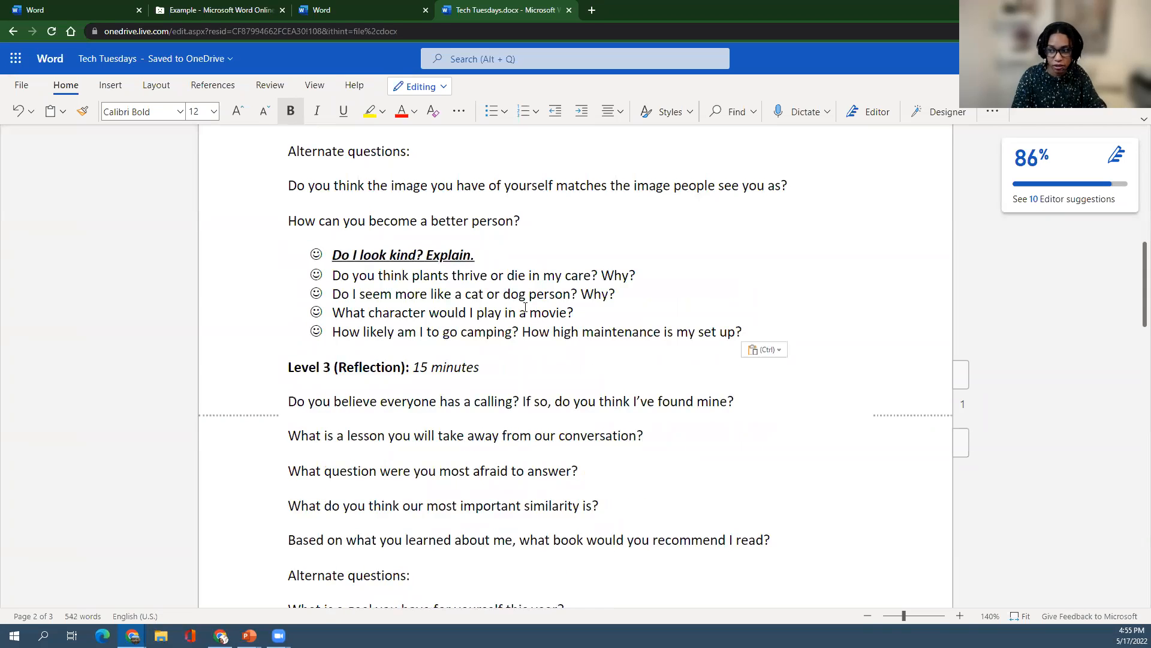
Step: Cut the five Smiling Face bulleted questions from under the "Level 1 (Perception)" heading
{"action": "scroll", "coordinate": [584, 374], "scroll_direction": "up", "scroll_amount": 10}
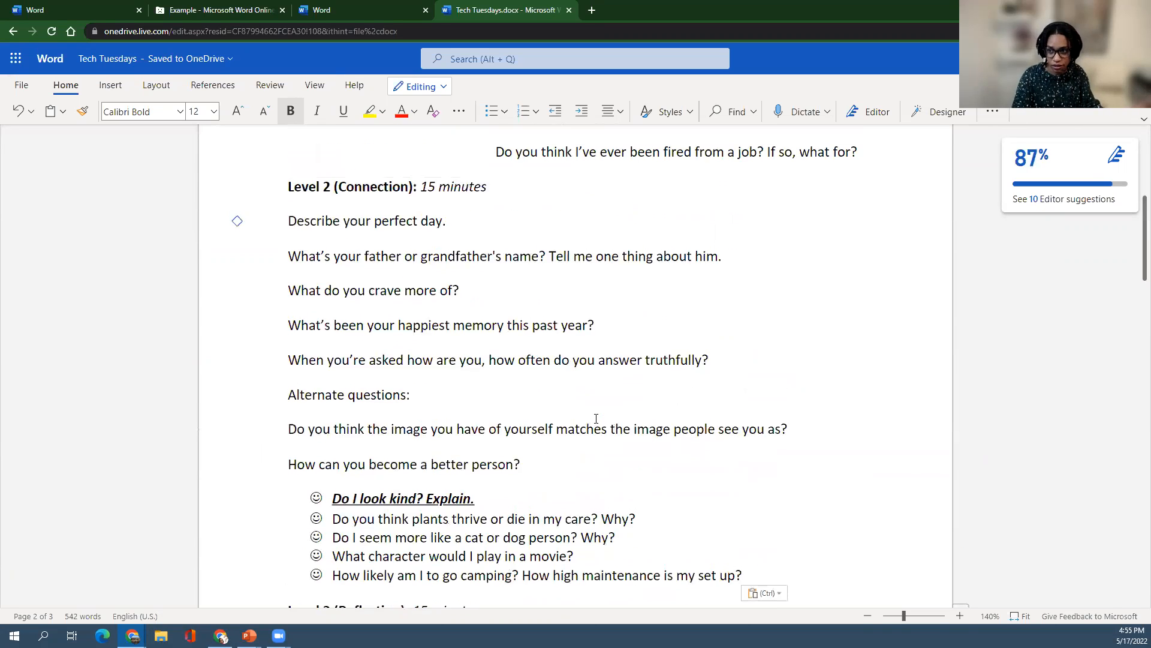
{"action": "left_click_drag", "start_coordinate": [762, 402], "coordinate": [337, 331]}
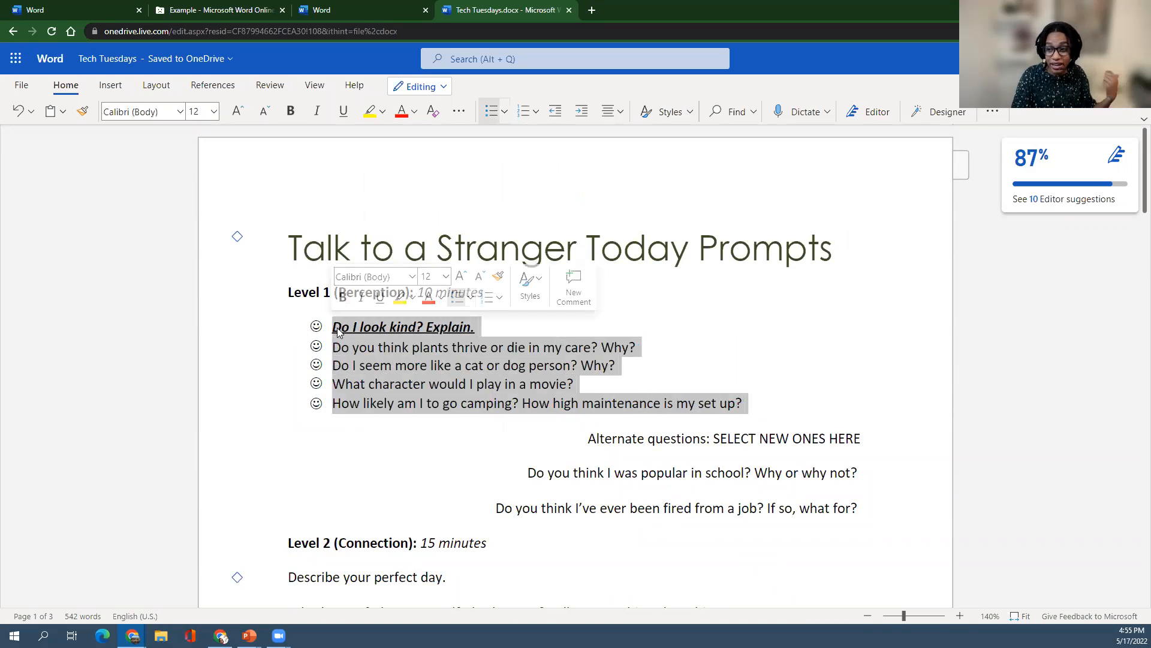
{"action": "right_click", "coordinate": [340, 336]}
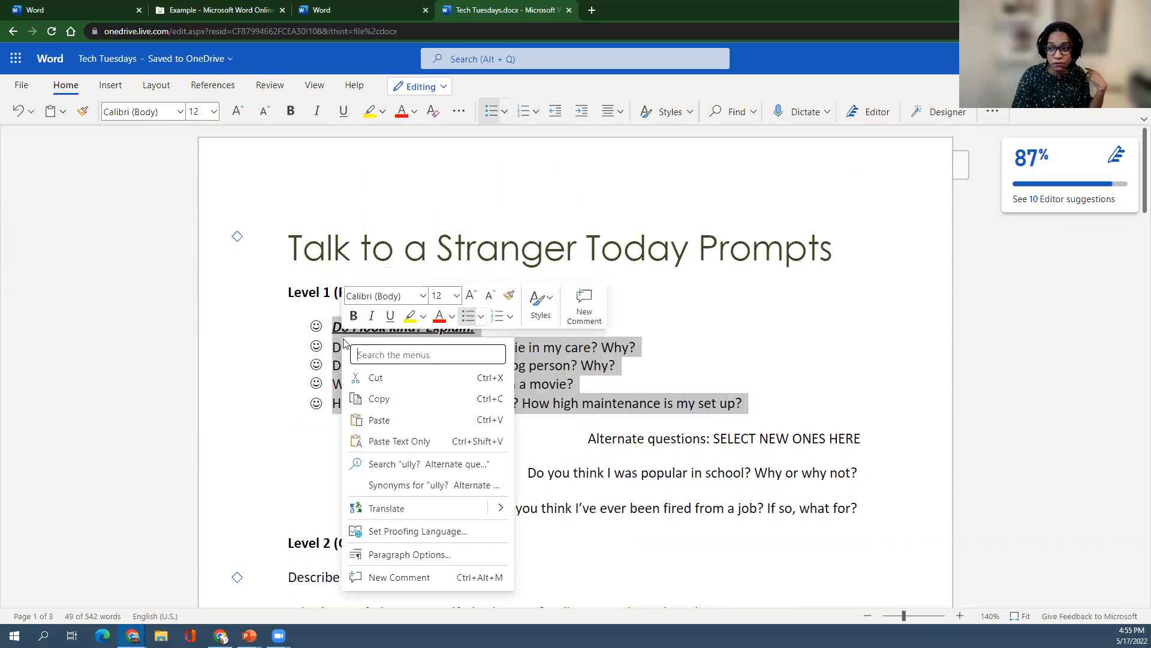
{"action": "left_click", "coordinate": [378, 377]}
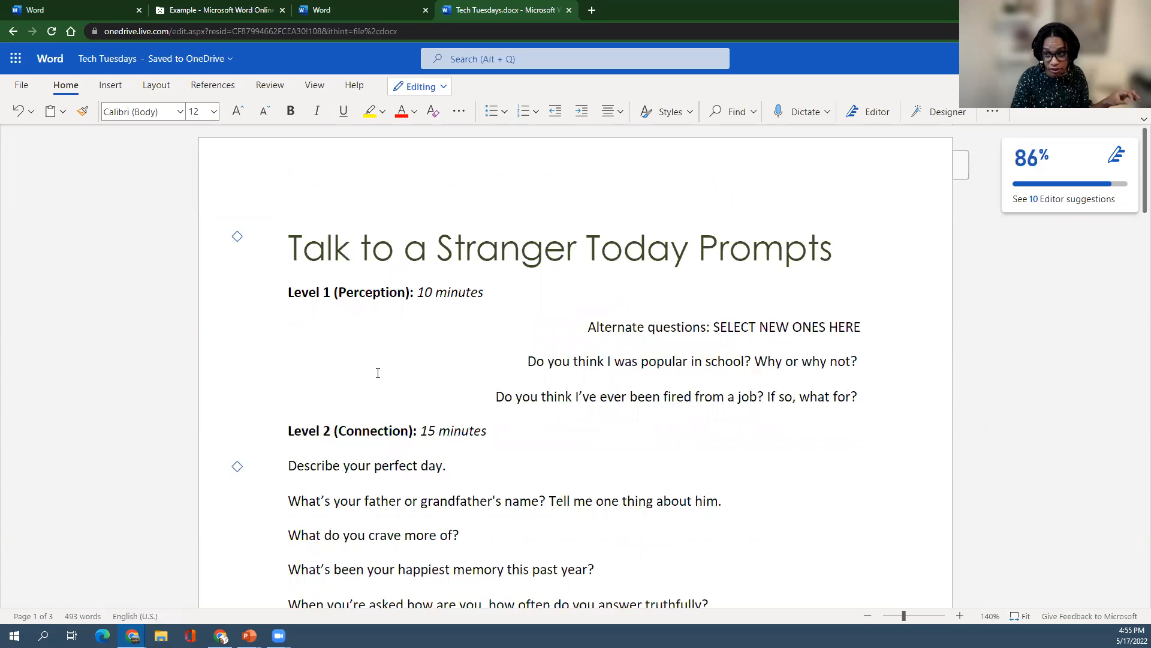
Step: Paste the cut bulleted questions above "Alternate questions:" in the Level 3 section
{"action": "scroll", "coordinate": [378, 373], "scroll_direction": "down", "scroll_amount": 2}
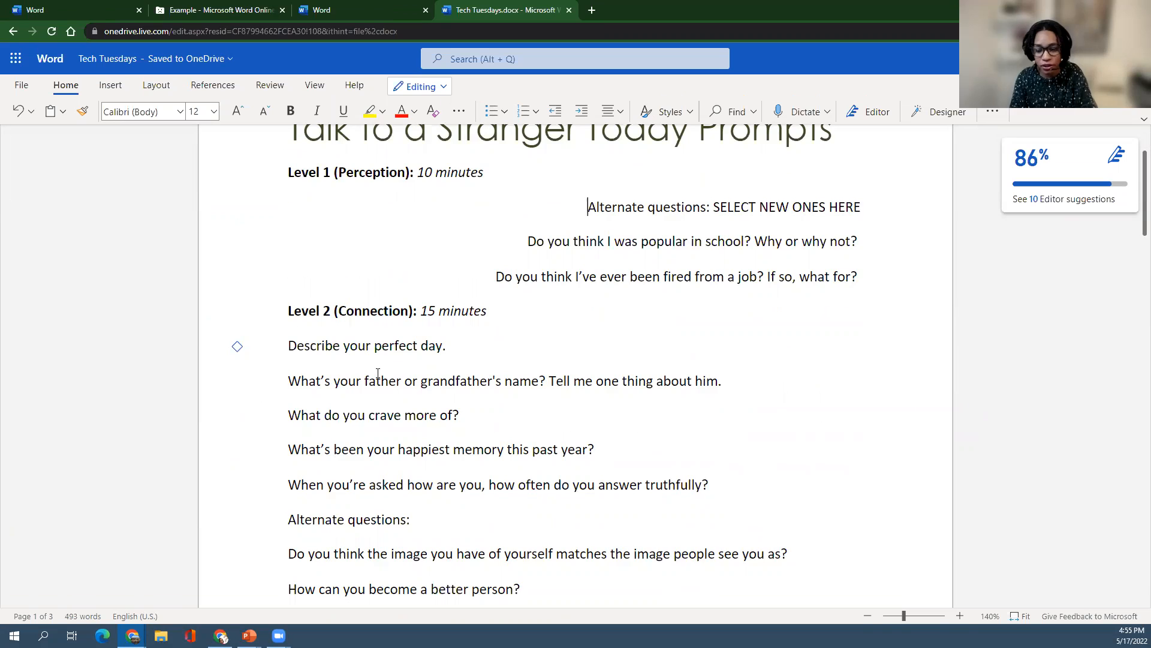
{"action": "scroll", "coordinate": [420, 414], "scroll_direction": "down", "scroll_amount": 5}
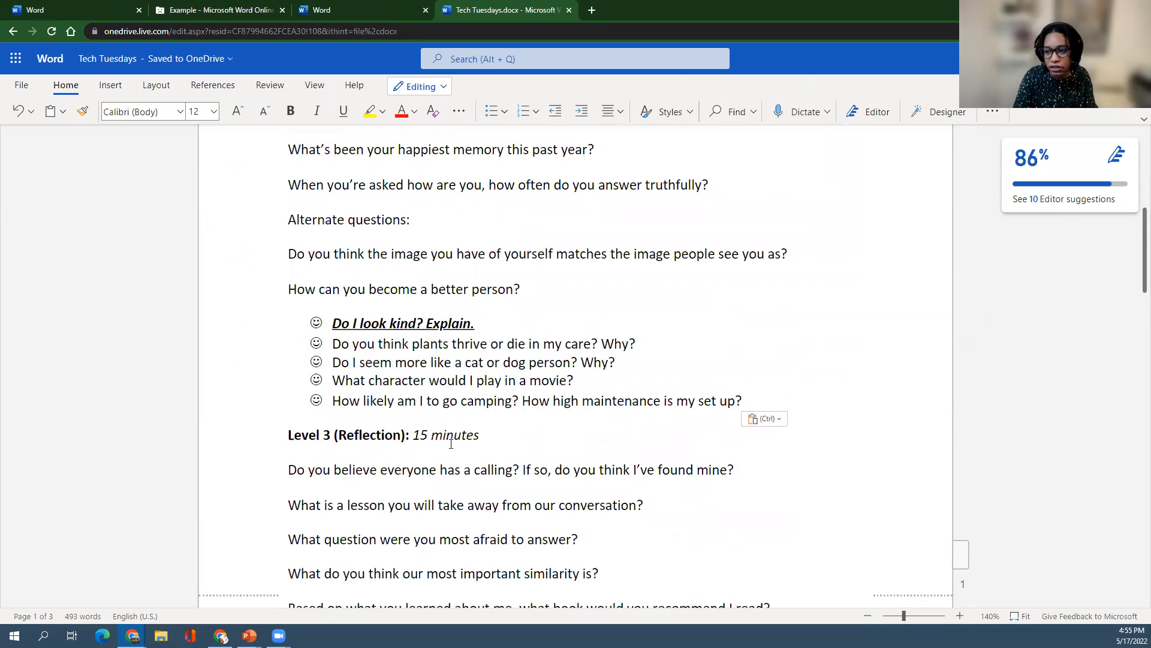
{"action": "scroll", "coordinate": [451, 443], "scroll_direction": "down", "scroll_amount": 1}
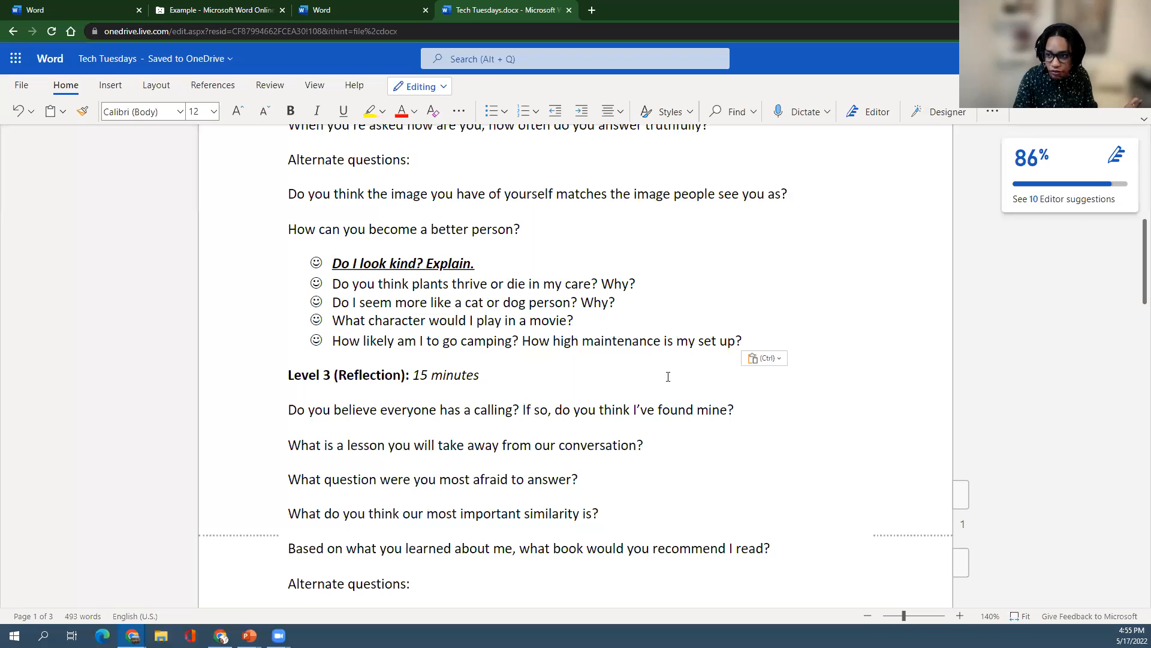
{"action": "scroll", "coordinate": [539, 443], "scroll_direction": "down", "scroll_amount": 3}
{"action": "left_click", "coordinate": [279, 407]}
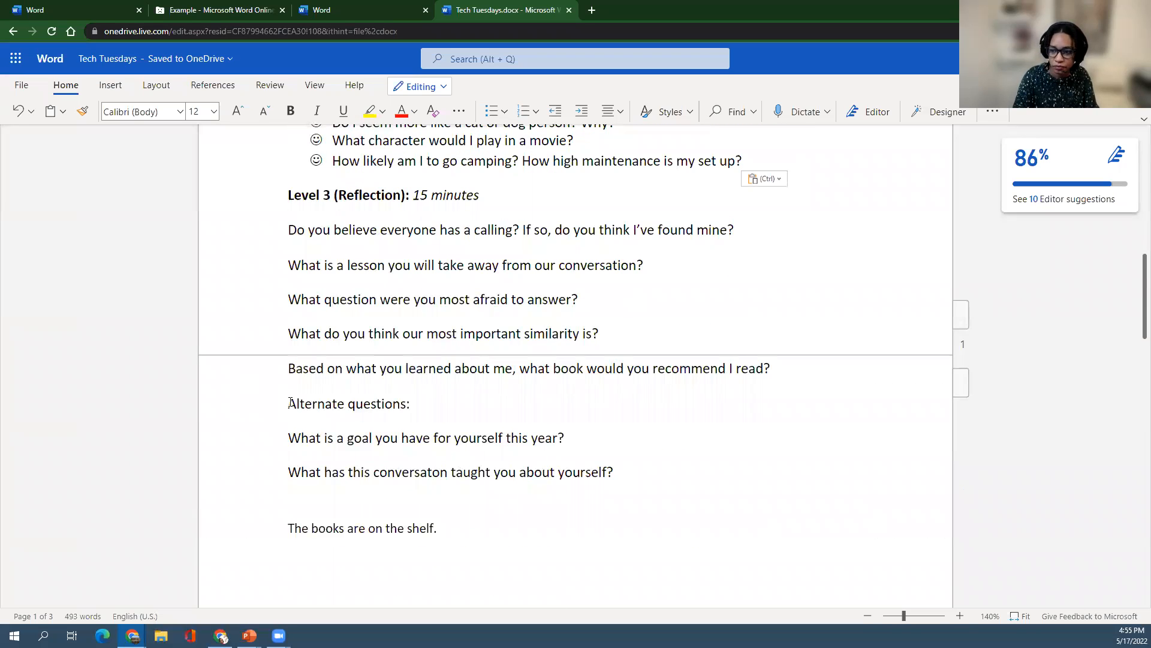
{"action": "key", "text": "ctrl"}
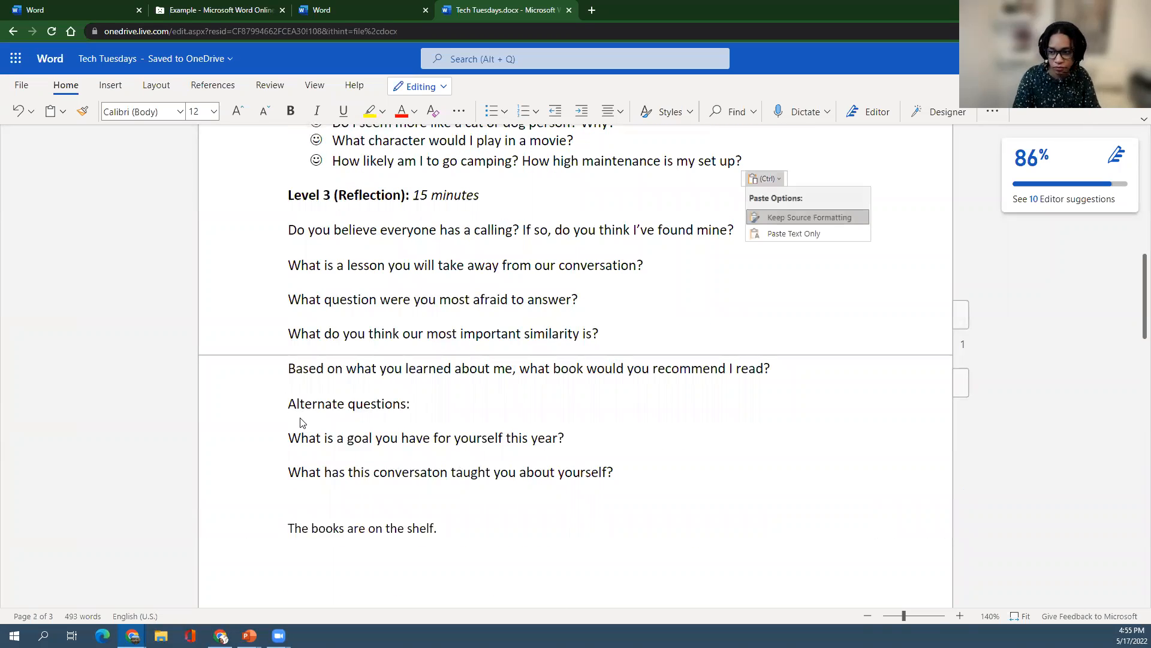
{"action": "key", "text": "Escape"}
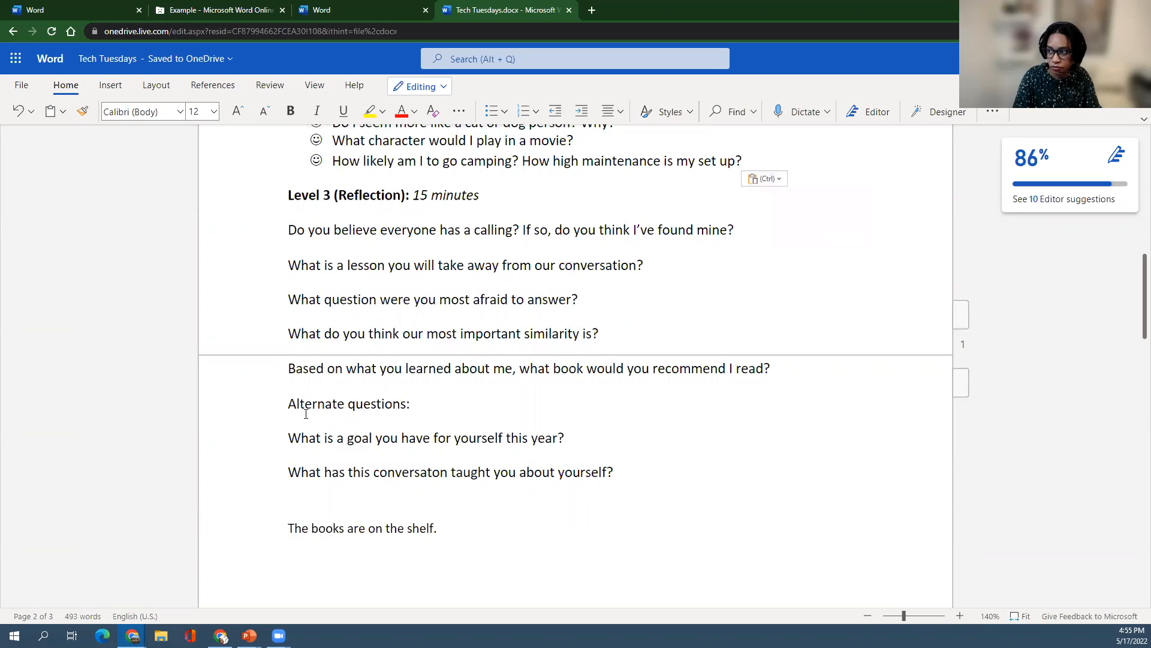
{"action": "key", "text": "ctrl+v"}
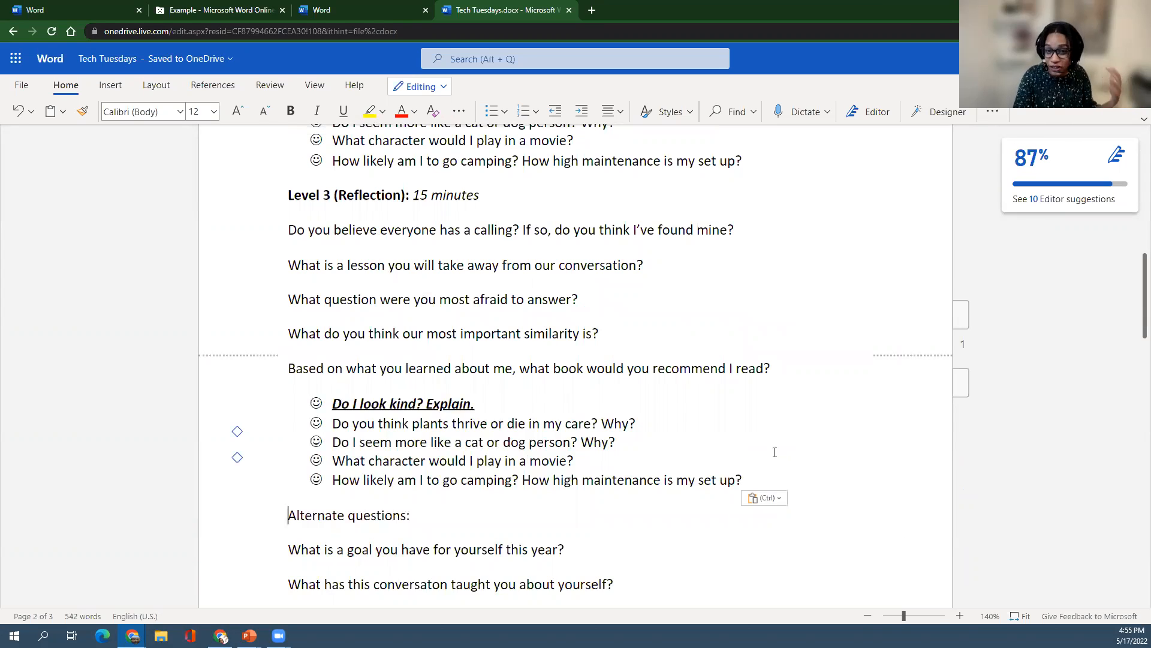
{"action": "scroll", "coordinate": [770, 457], "scroll_direction": "up", "scroll_amount": 3}
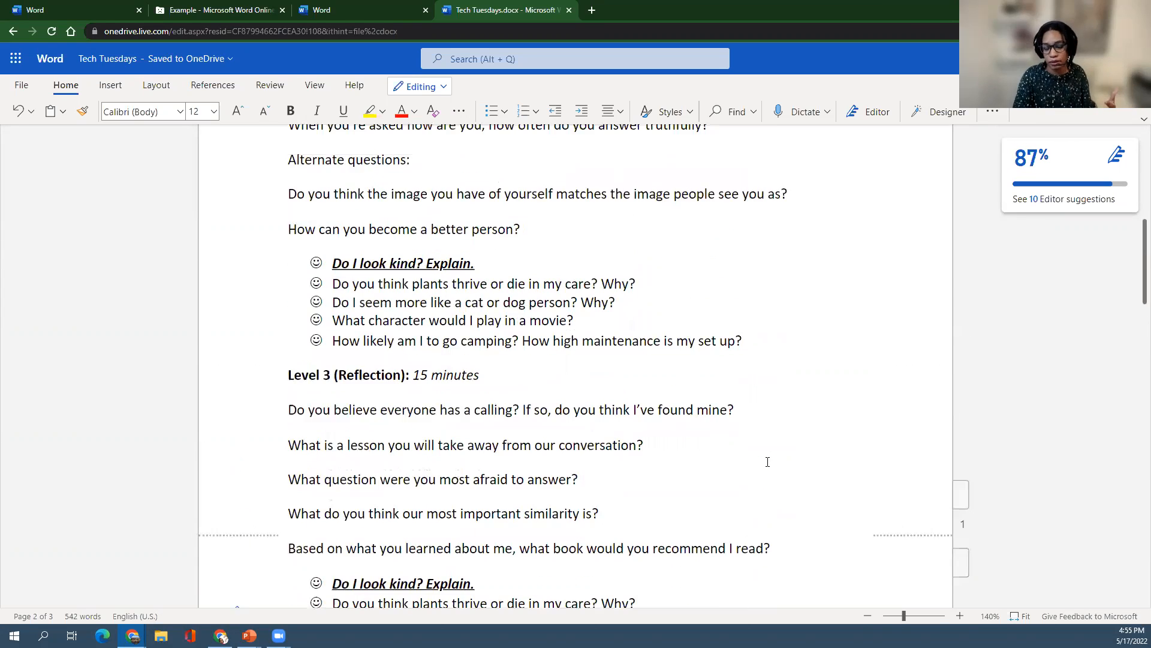
{"action": "scroll", "coordinate": [768, 461], "scroll_direction": "up", "scroll_amount": 6}
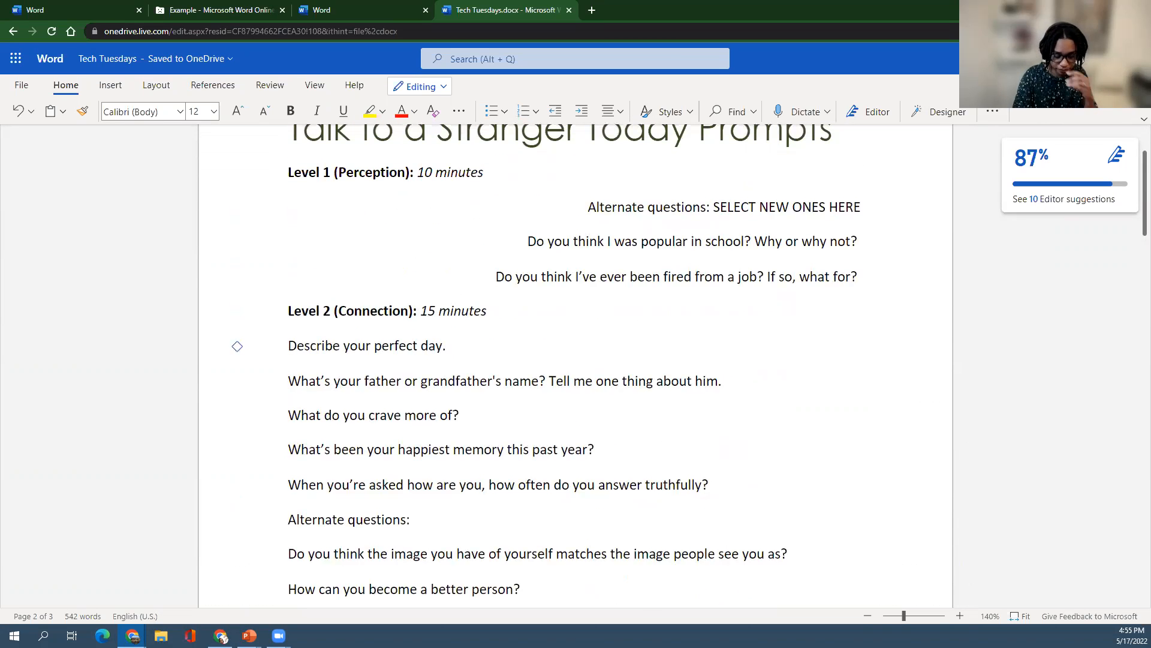
{"action": "scroll", "coordinate": [571, 459], "scroll_direction": "down", "scroll_amount": 12}
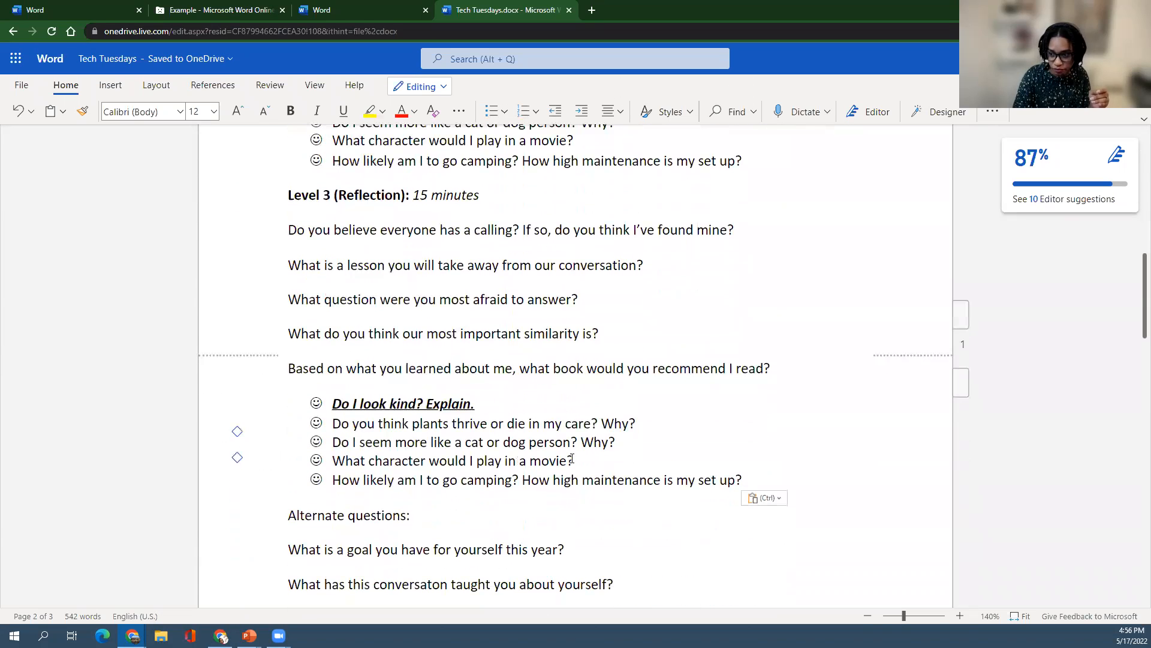
{"action": "left_click", "coordinate": [751, 480]}
{"action": "left_click_drag", "start_coordinate": [639, 480], "coordinate": [250, 216]}
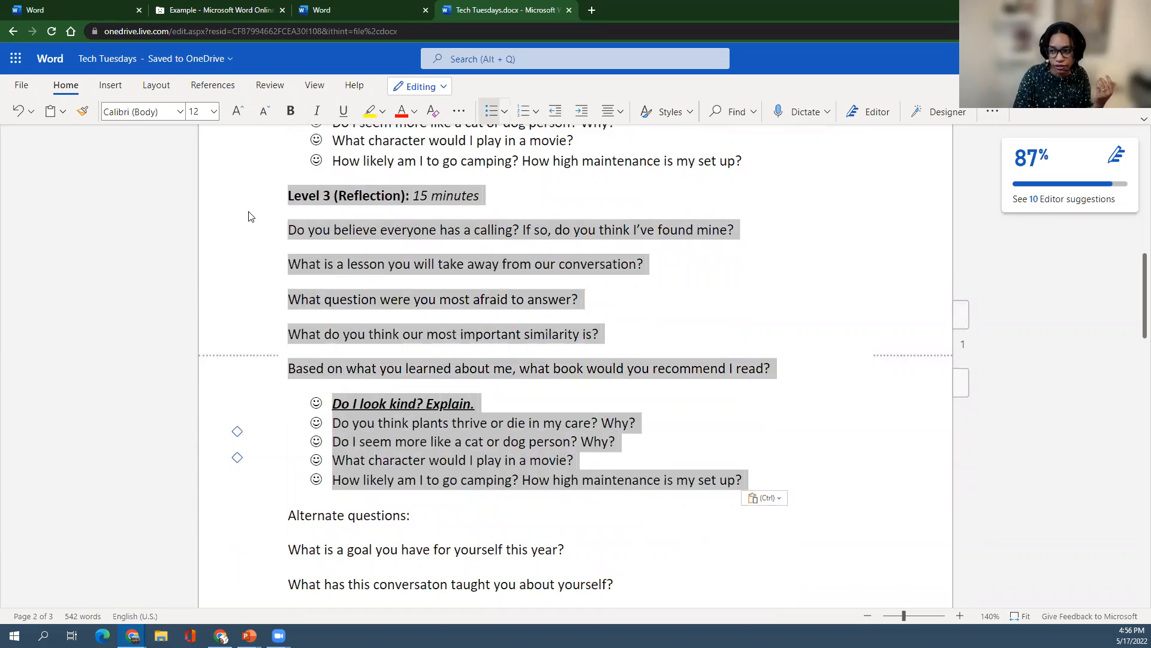
{"action": "left_click", "coordinate": [438, 331]}
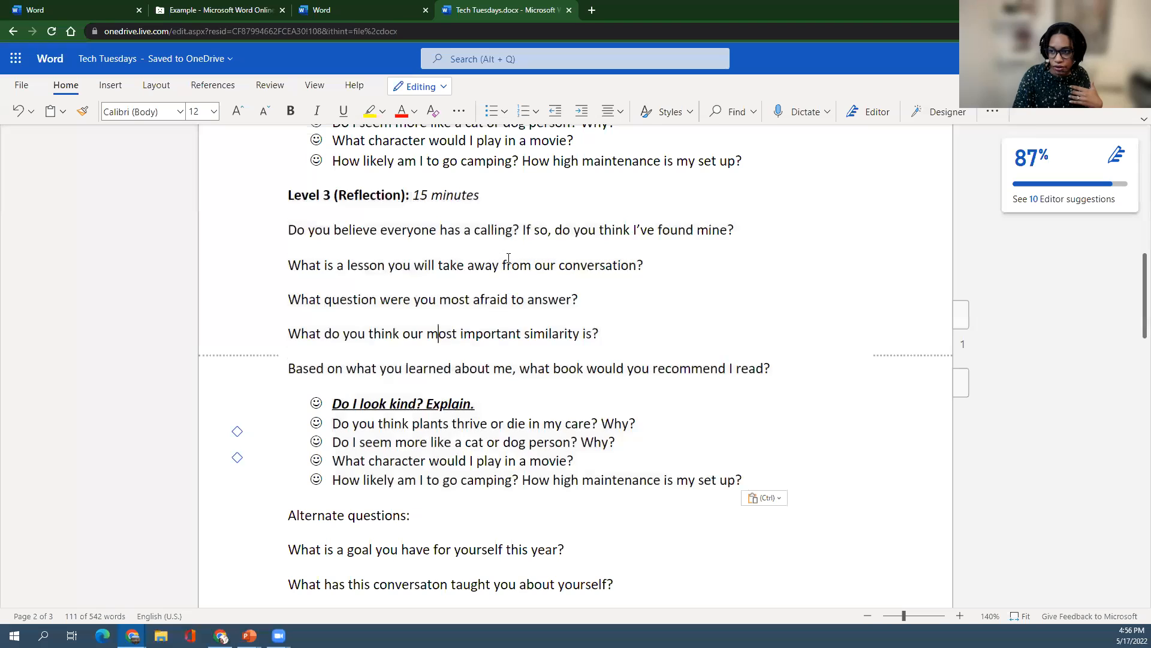
Step: Delete "If so, do you think I've found mine?" from the first Level 3 question, keeping "Do you believe everyone has a calling?"
{"action": "left_click", "coordinate": [747, 240]}
{"action": "key", "text": "BackSpace"}
{"action": "key", "text": "BackSpace"}
{"action": "key", "text": "BackSpace"}
{"action": "key", "text": "BackSpace"}
{"action": "key", "text": "BackSpace"}
{"action": "key", "text": "BackSpace"}
{"action": "key", "text": "BackSpace"}
{"action": "key", "text": "BackSpace"}
{"action": "key", "text": "BackSpace"}
{"action": "key", "text": "BackSpace"}
{"action": "key", "text": "BackSpace"}
{"action": "key", "text": "BackSpace"}
{"action": "key", "text": "BackSpace"}
{"action": "key", "text": "BackSpace"}
{"action": "key", "text": "BackSpace"}
{"action": "key", "text": "BackSpace"}
{"action": "key", "text": "BackSpace"}
{"action": "key", "text": "BackSpace"}
{"action": "key", "text": "BackSpace"}
{"action": "key", "text": "BackSpace"}
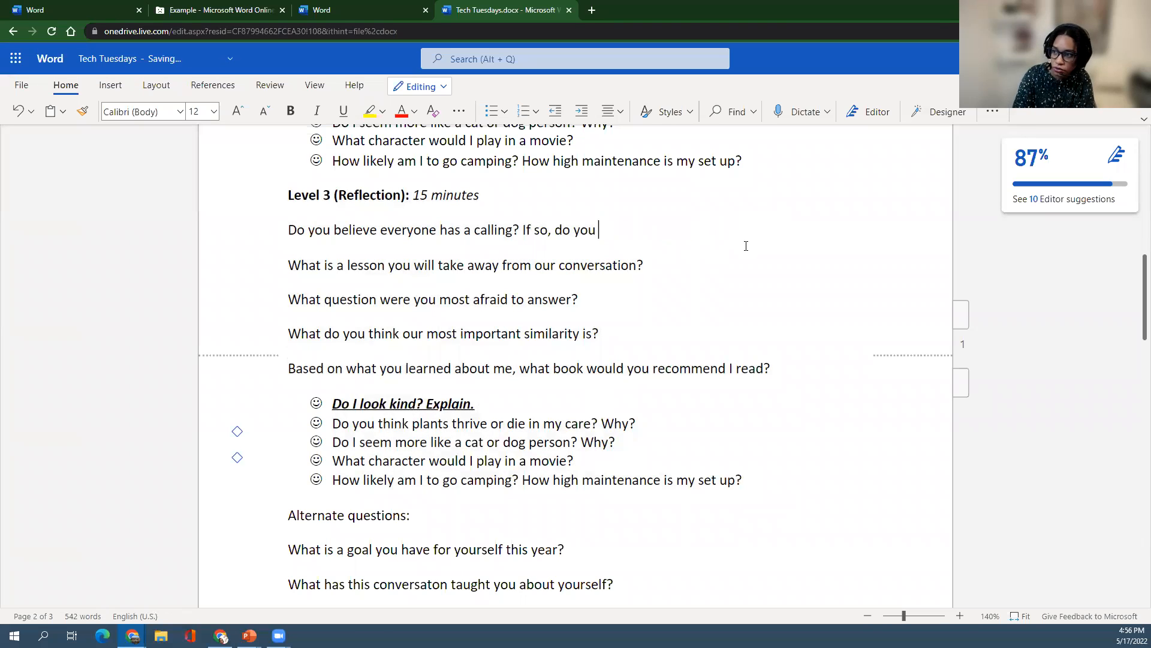
{"action": "key", "text": "BackSpace"}
{"action": "key", "text": "BackSpace"}
{"action": "key", "text": "BackSpace"}
{"action": "key", "text": "BackSpace"}
{"action": "key", "text": "BackSpace"}
{"action": "key", "text": "BackSpace"}
{"action": "key", "text": "BackSpace"}
{"action": "key", "text": "BackSpace"}
{"action": "key", "text": "BackSpace"}
{"action": "key", "text": "BackSpace"}
{"action": "key", "text": "BackSpace"}
{"action": "key", "text": "BackSpace"}
{"action": "key", "text": "BackSpace"}
{"action": "key", "text": "BackSpace"}
Step: Delete the Level 3 question "What is a lesson you will take away from our conversation?" together with its line
{"action": "left_click", "coordinate": [287, 265]}
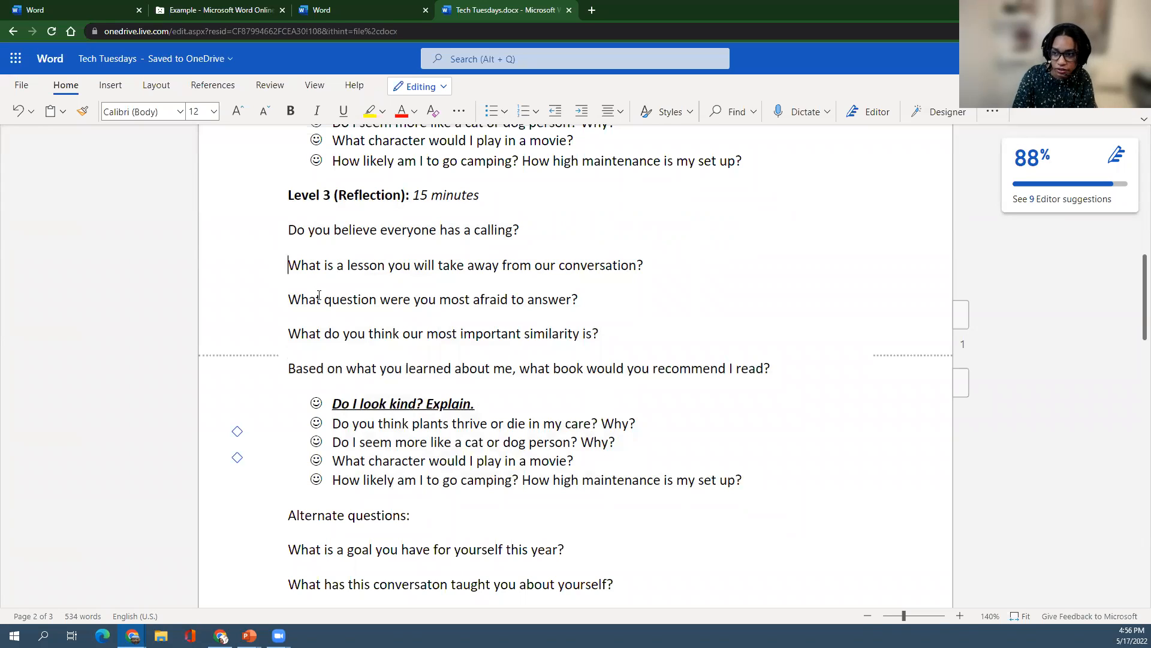
{"action": "key", "text": "Delete"}
{"action": "key", "text": "Delete"}
{"action": "key", "text": "Delete"}
{"action": "key", "text": "Delete"}
{"action": "key", "text": "Delete"}
{"action": "key", "text": "Delete"}
{"action": "key", "text": "Delete"}
{"action": "key", "text": "Delete"}
{"action": "key", "text": "Delete"}
{"action": "key", "text": "Delete"}
{"action": "key", "text": "Delete"}
{"action": "key", "text": "Delete"}
{"action": "key", "text": "Delete"}
{"action": "key", "text": "Delete"}
{"action": "key", "text": "Delete"}
{"action": "key", "text": "Delete"}
{"action": "key", "text": "Delete"}
{"action": "key", "text": "Delete"}
{"action": "key", "text": "Delete"}
{"action": "key", "text": "Delete"}
{"action": "key", "text": "Delete"}
{"action": "key", "text": "Delete"}
{"action": "key", "text": "Delete"}
{"action": "key", "text": "Delete"}
{"action": "key", "text": "Delete"}
{"action": "key", "text": "Delete"}
{"action": "key", "text": "Delete"}
{"action": "key", "text": "Delete"}
{"action": "key", "text": "Delete"}
{"action": "key", "text": "Delete"}
{"action": "key", "text": "Delete"}
{"action": "key", "text": "Delete"}
{"action": "key", "text": "Delete"}
{"action": "key", "text": "Delete"}
{"action": "key", "text": "Delete"}
{"action": "key", "text": "Delete"}
{"action": "key", "text": "Delete"}
{"action": "key", "text": "Delete"}
{"action": "key", "text": "Delete"}
{"action": "key", "text": "Delete"}
{"action": "key", "text": "Delete"}
{"action": "key", "text": "Delete"}
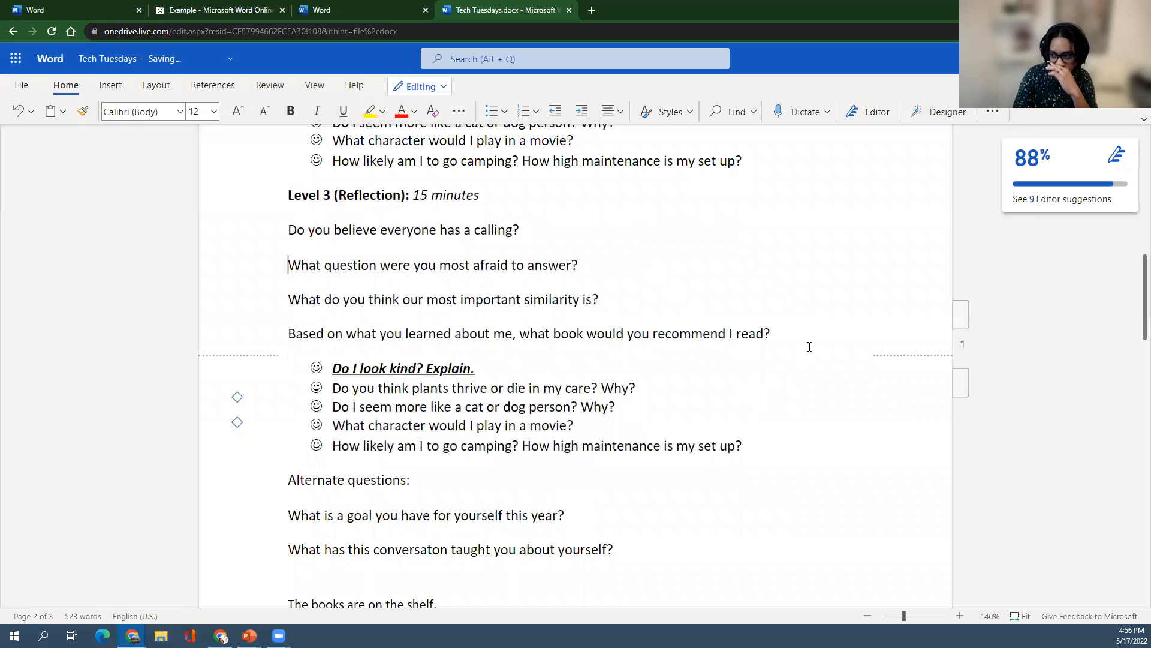
Step: Delete the Level 3 heading and its questions through "what book would you recommend I read?" as one selection, and undo that deletion
{"action": "left_click_drag", "start_coordinate": [775, 333], "coordinate": [228, 205]}
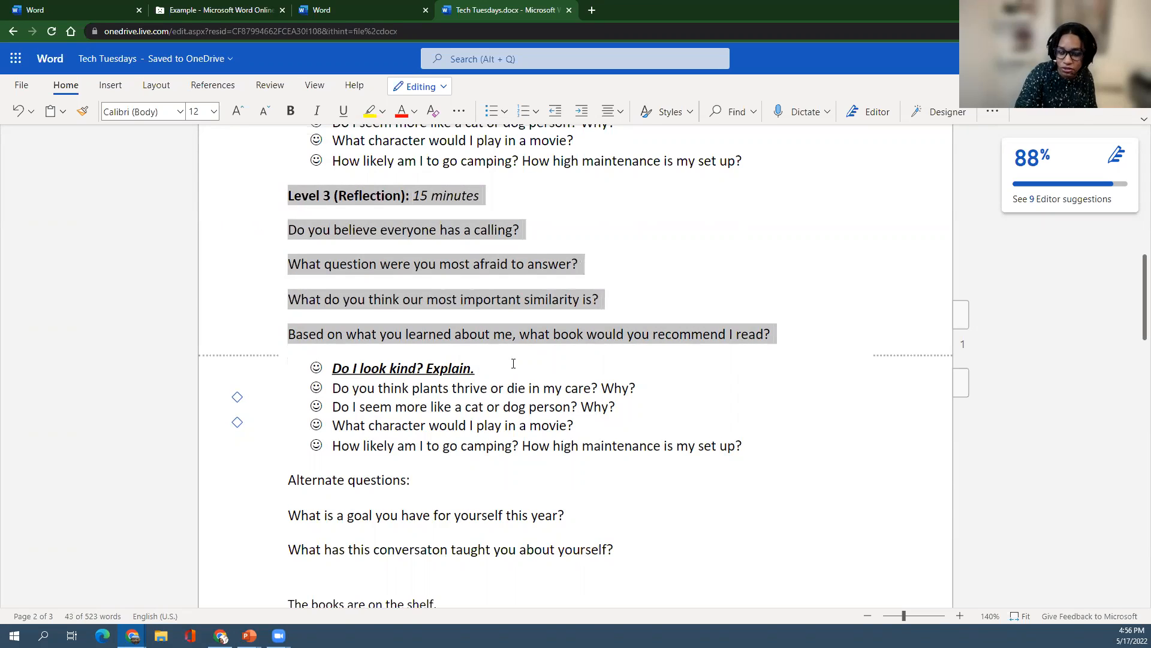
{"action": "key", "text": "Delete"}
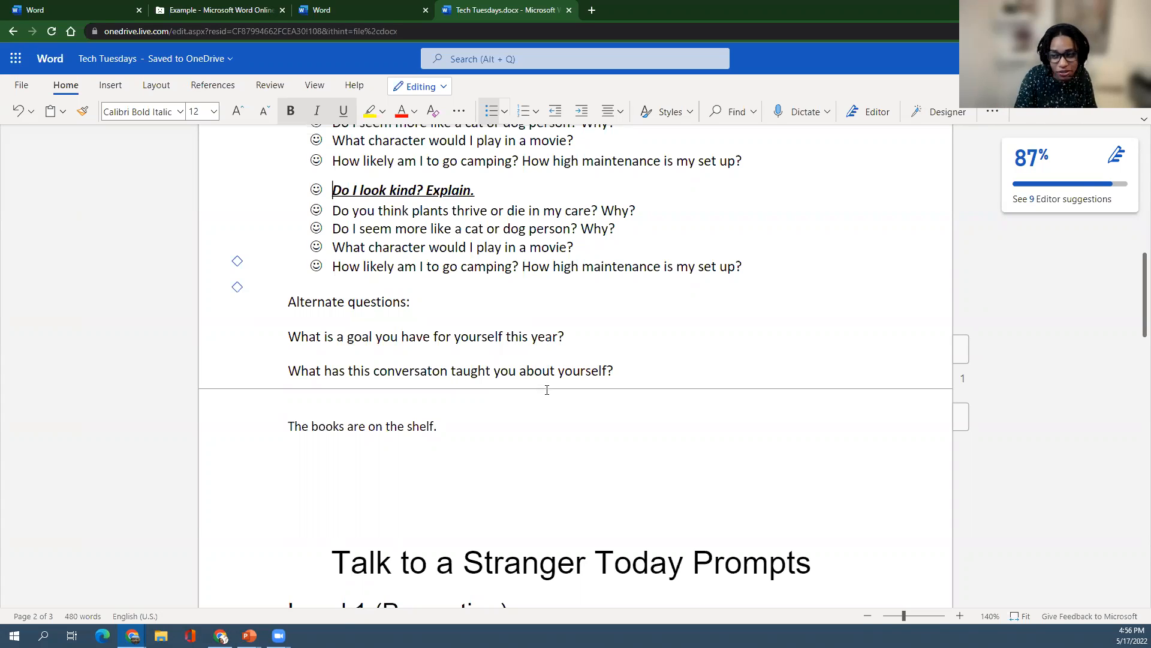
{"action": "left_click", "coordinate": [15, 117]}
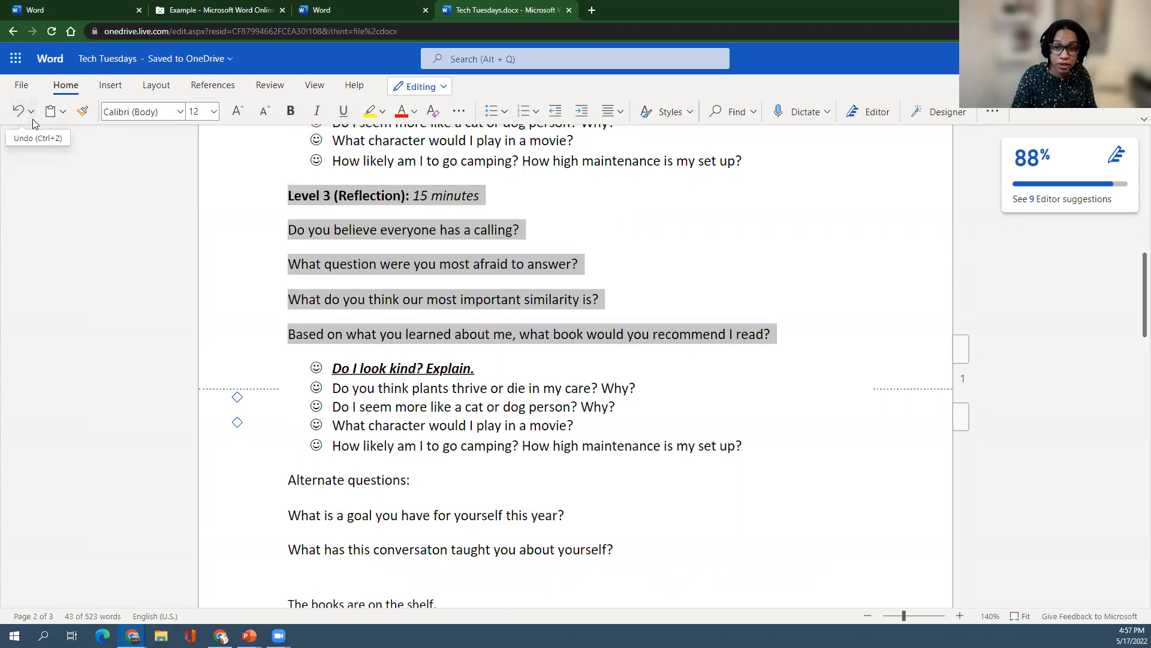
Step: Undo the Level 3 deletions, restoring "What is a lesson you will take away from our conversation?" and "If so, do you think I've found mine?"
{"action": "left_click", "coordinate": [13, 117]}
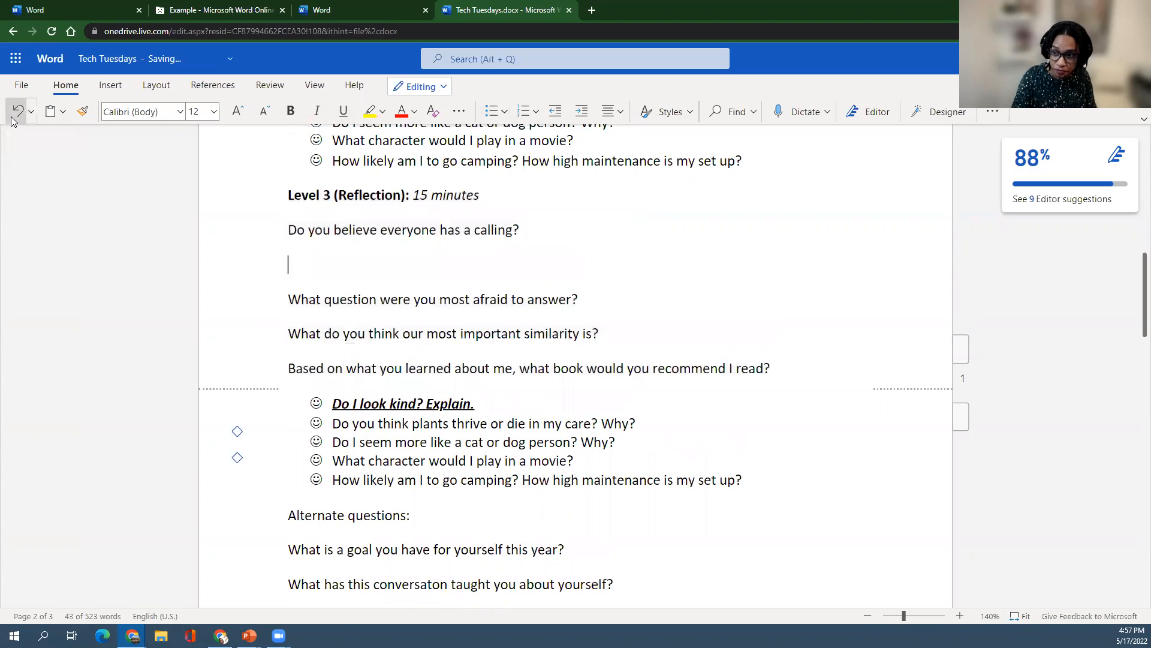
{"action": "left_click", "coordinate": [14, 118]}
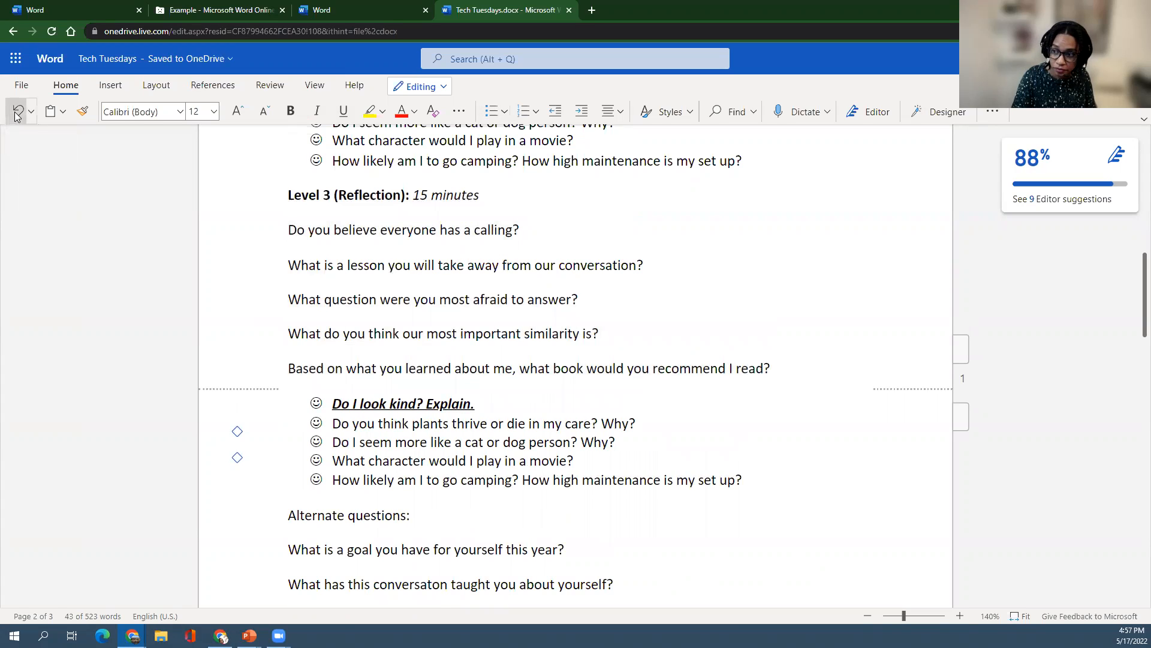
{"action": "left_click", "coordinate": [16, 116]}
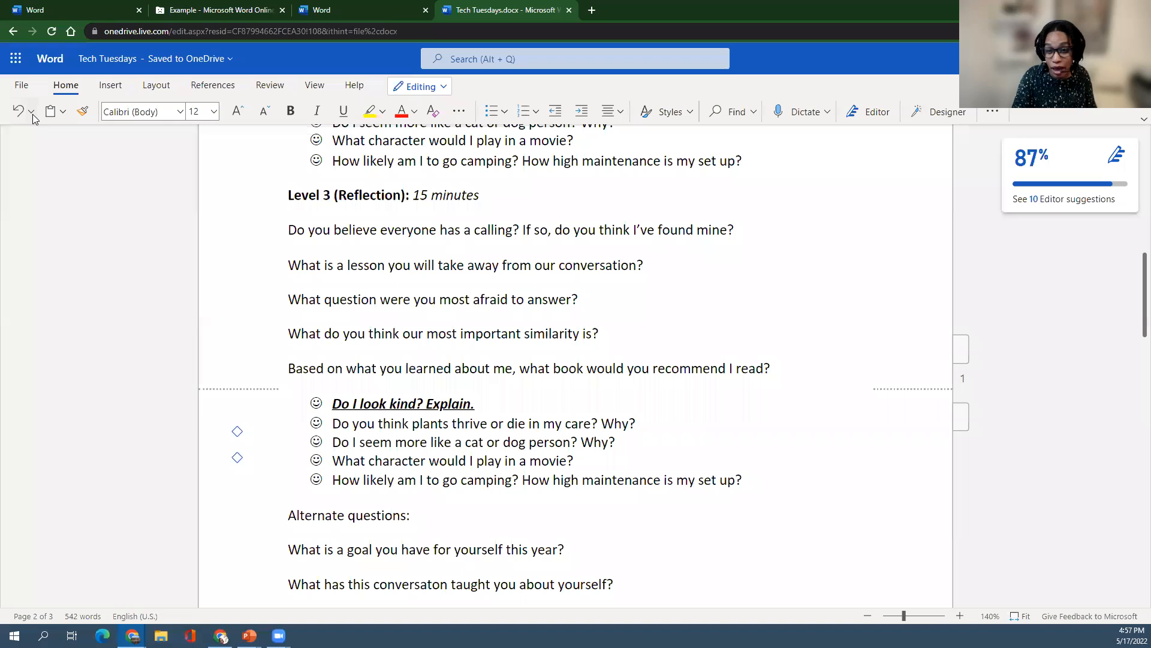
Step: Redo the most recently undone text deletion in the Level 3 section
{"action": "left_click", "coordinate": [33, 112]}
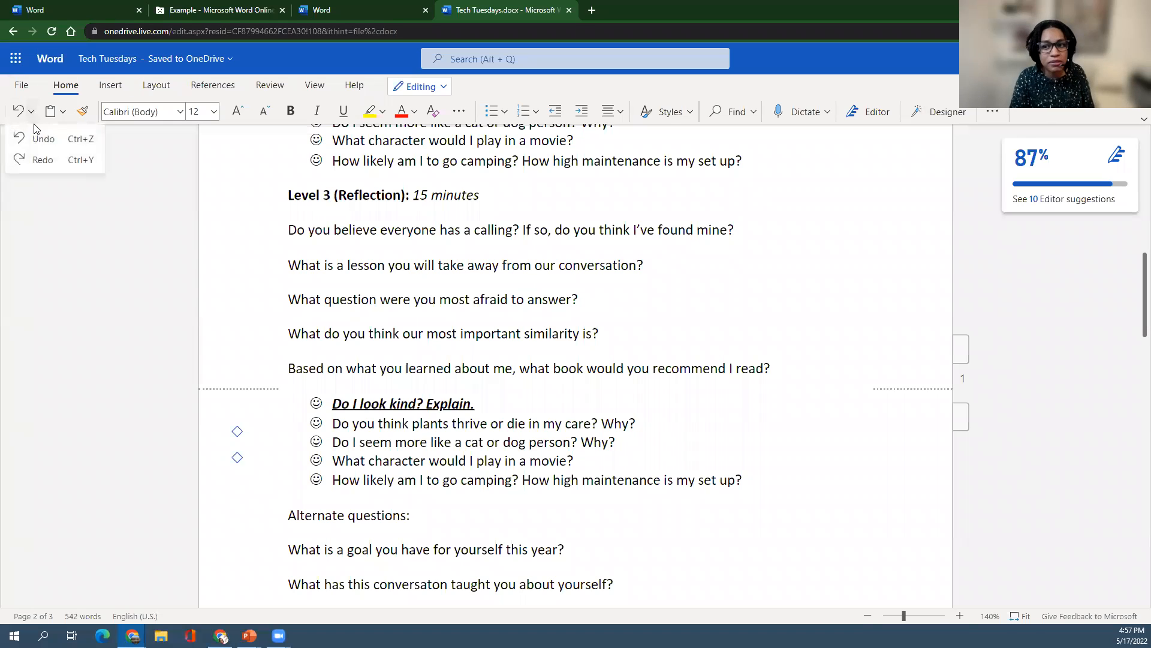
{"action": "left_click", "coordinate": [36, 167]}
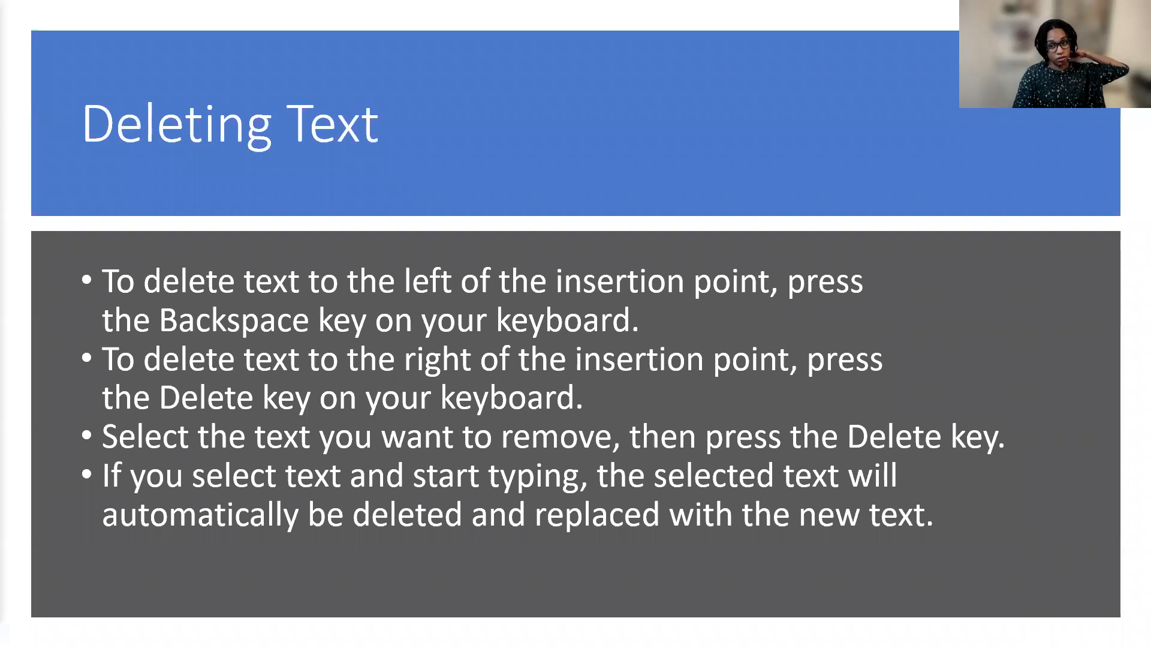
{"action": "key", "text": "Right"}
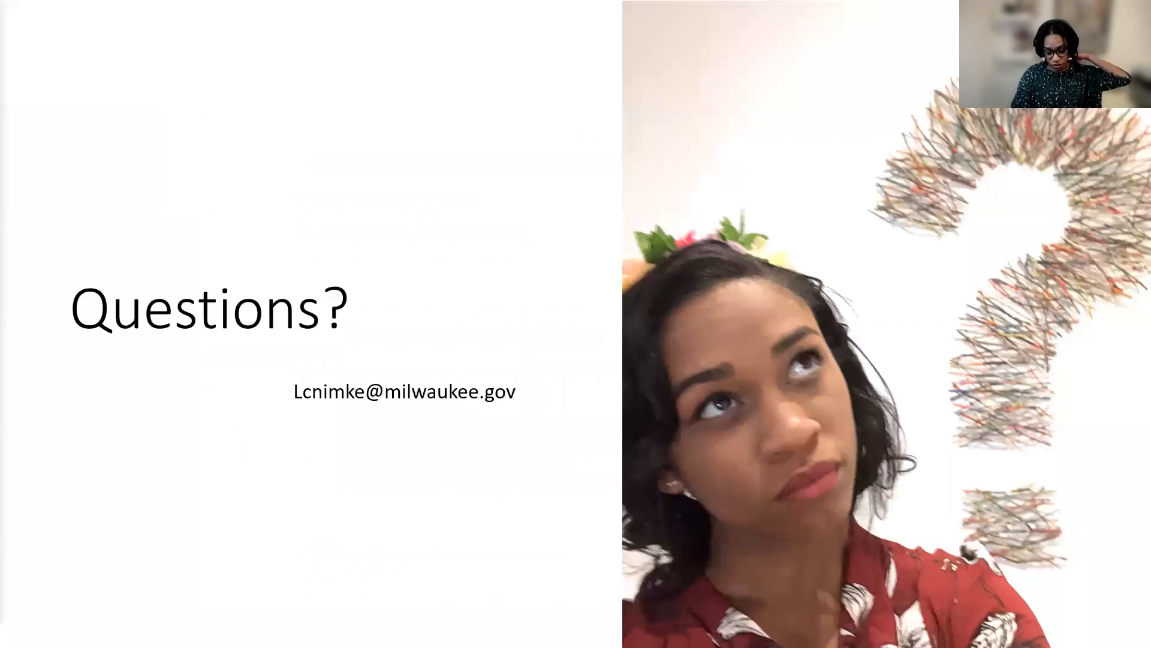